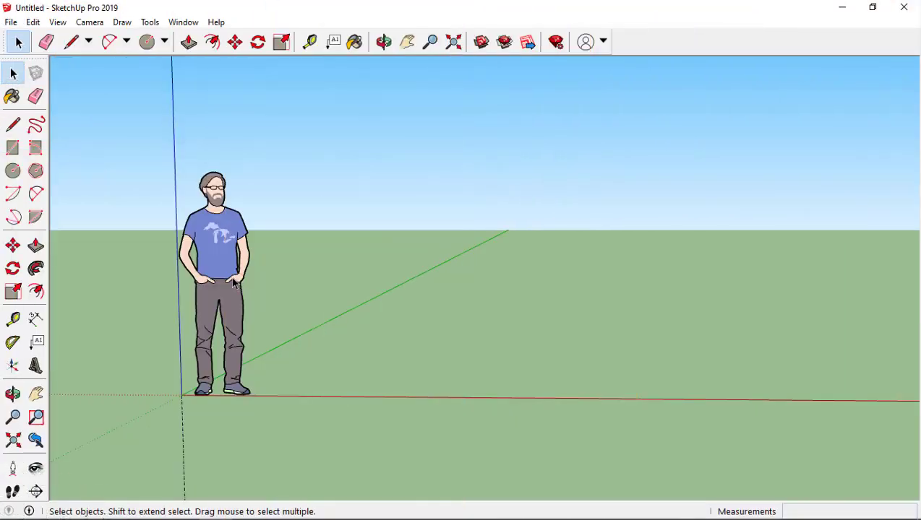
- Delete the default person figure, then pan and orbit the view to centre the origin
click(235, 283)
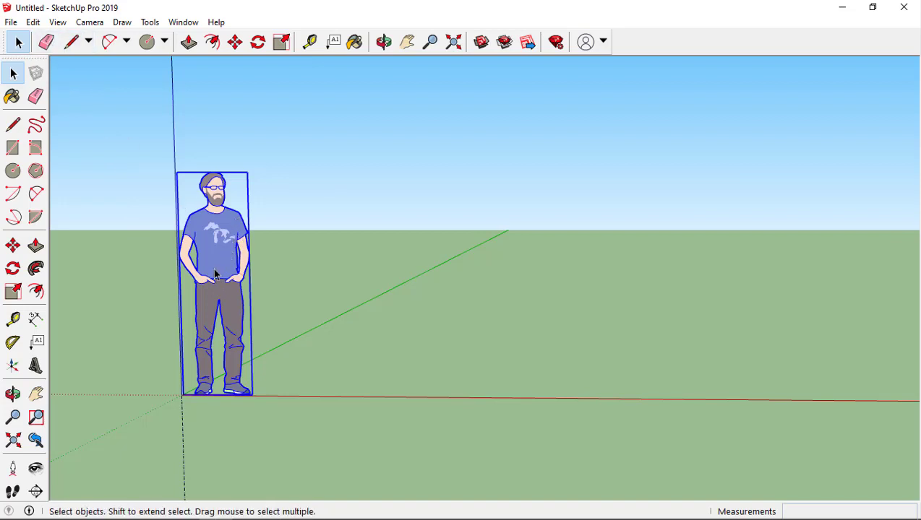
key(Delete)
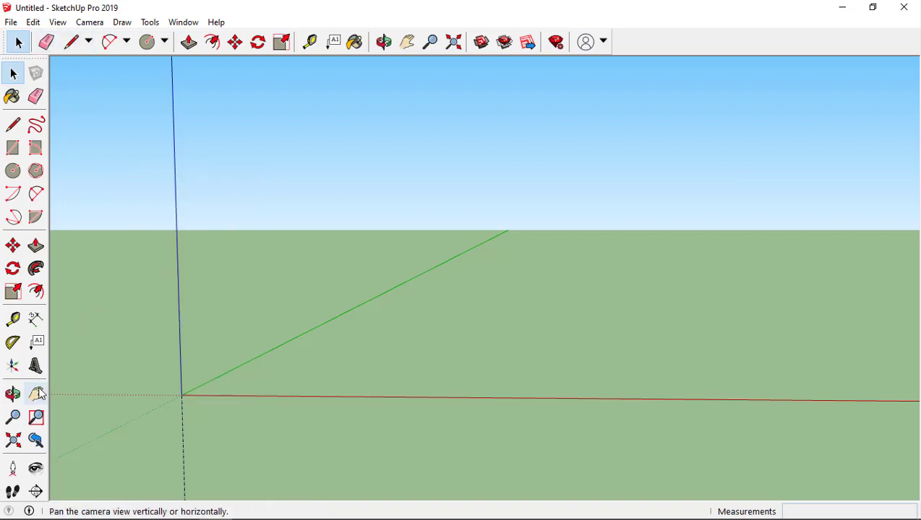
click(36, 393)
drag(202, 368, 339, 308)
drag(324, 345, 342, 324)
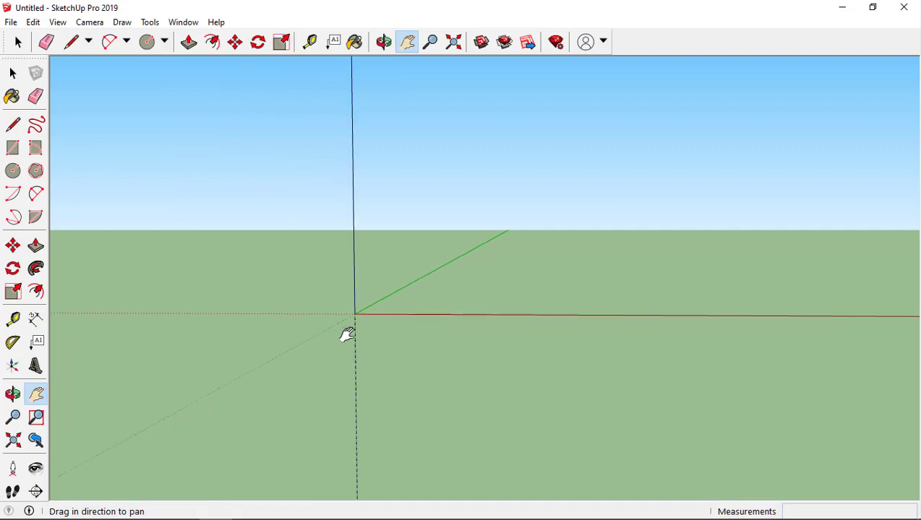
key(space)
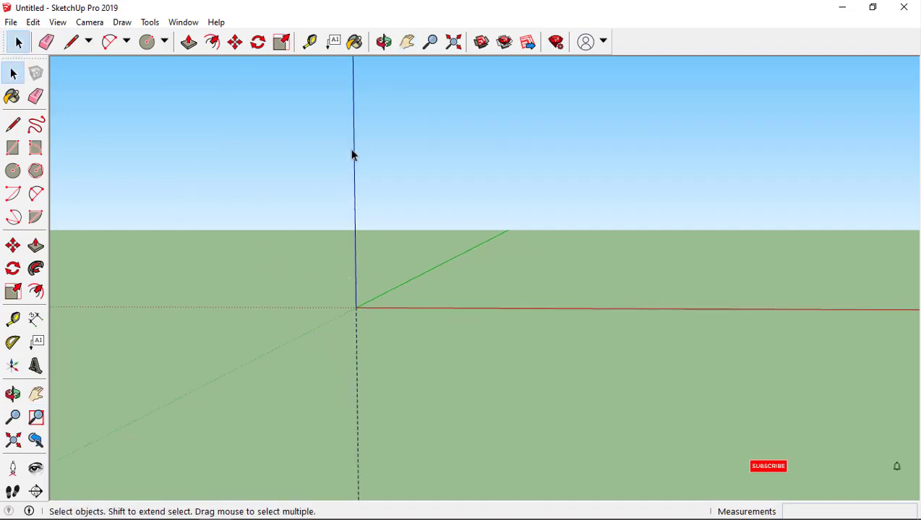
mouse_move(363, 311)
middle_down()
mouse_move(333, 343)
mouse_move(331, 322)
mouse_move(659, 237)
mouse_move(522, 290)
mouse_move(500, 292)
mouse_move(481, 269)
middle_up()
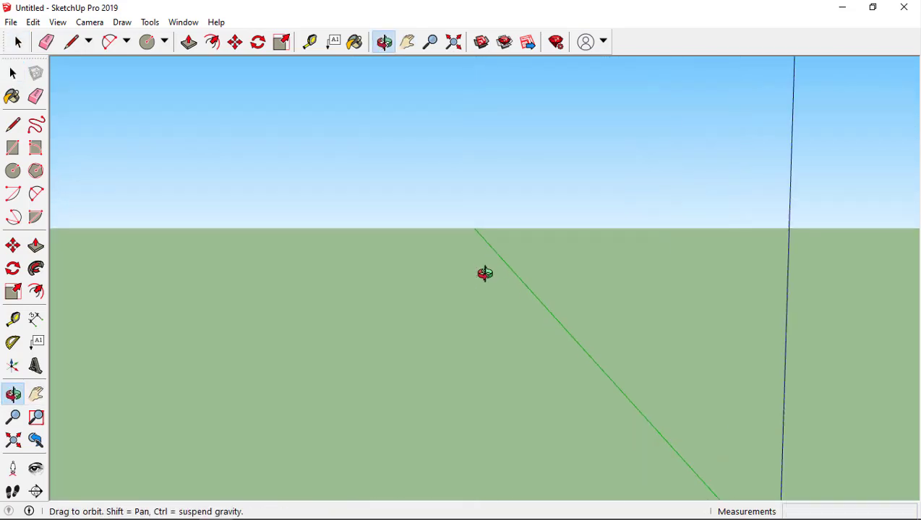
- Set the model's length units to Inches in Model Info
click(148, 41)
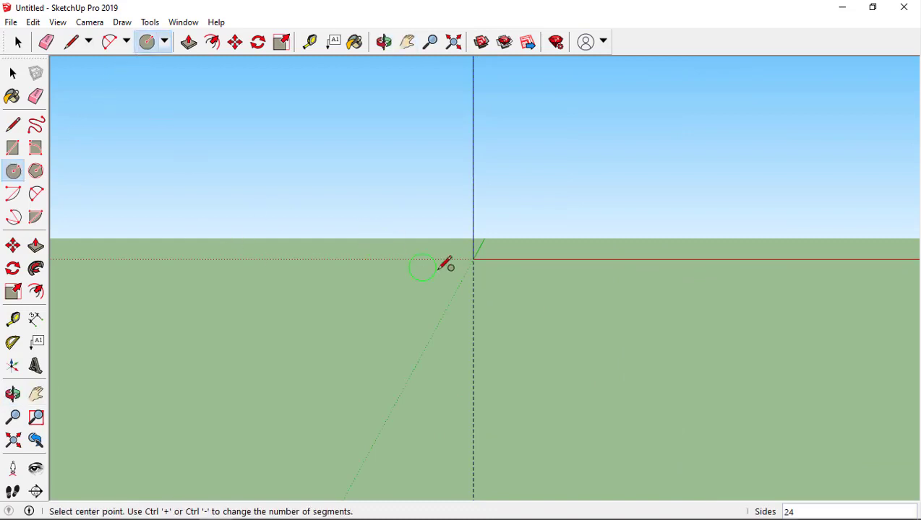
shift+middle_drag(474, 259, 476, 256)
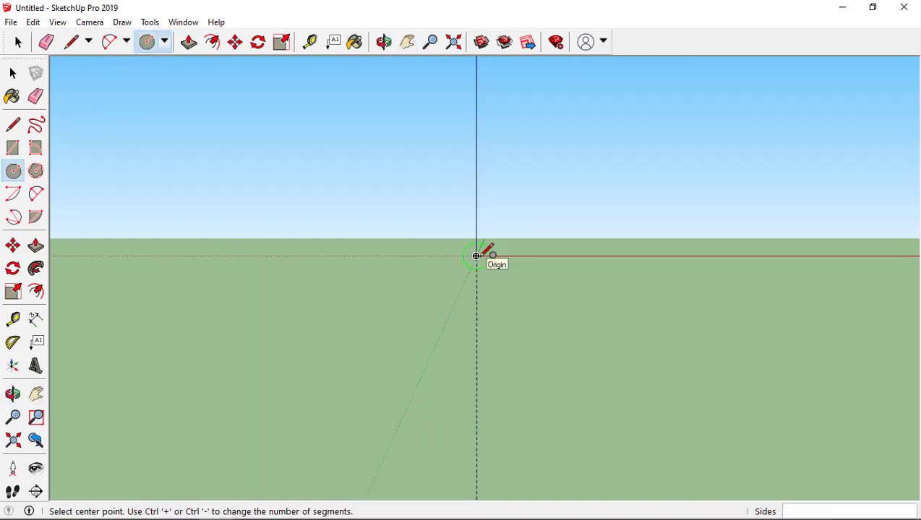
click(184, 23)
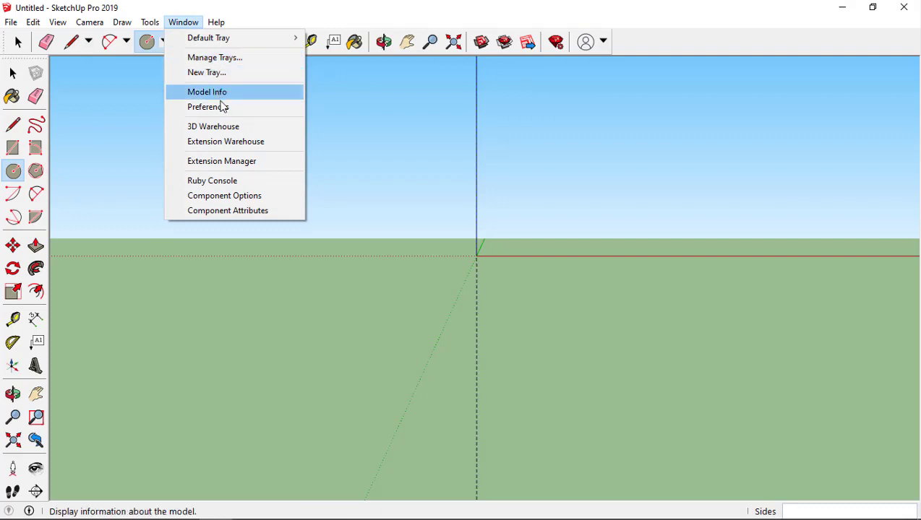
click(226, 94)
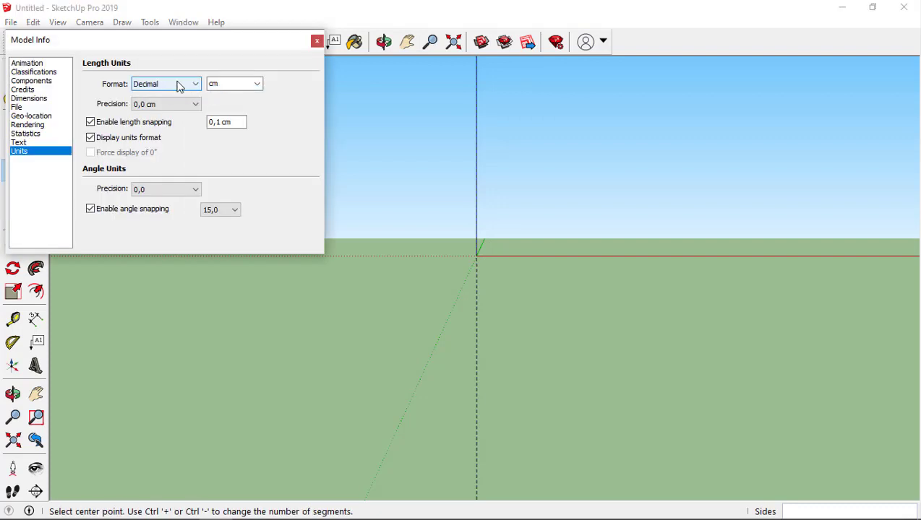
click(257, 84)
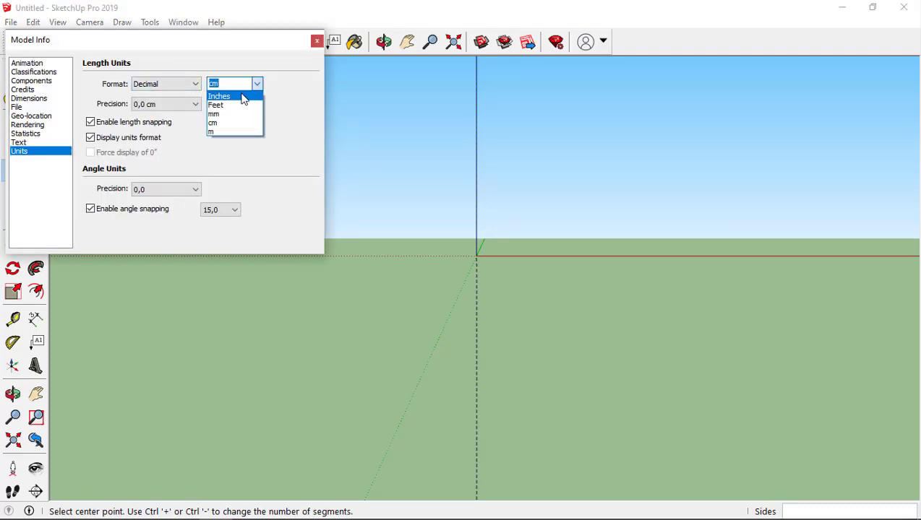
click(243, 97)
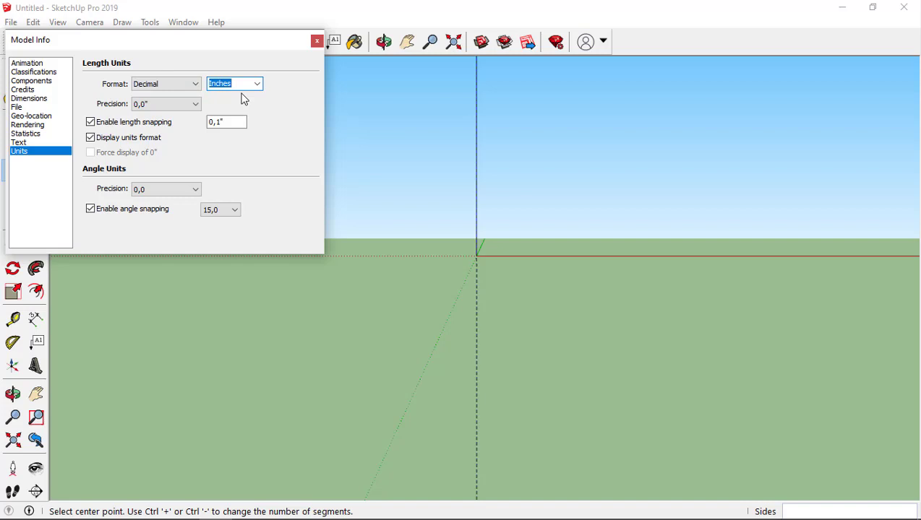
click(316, 42)
- Draw a circle of radius 2.5 centred on the origin
click(475, 255)
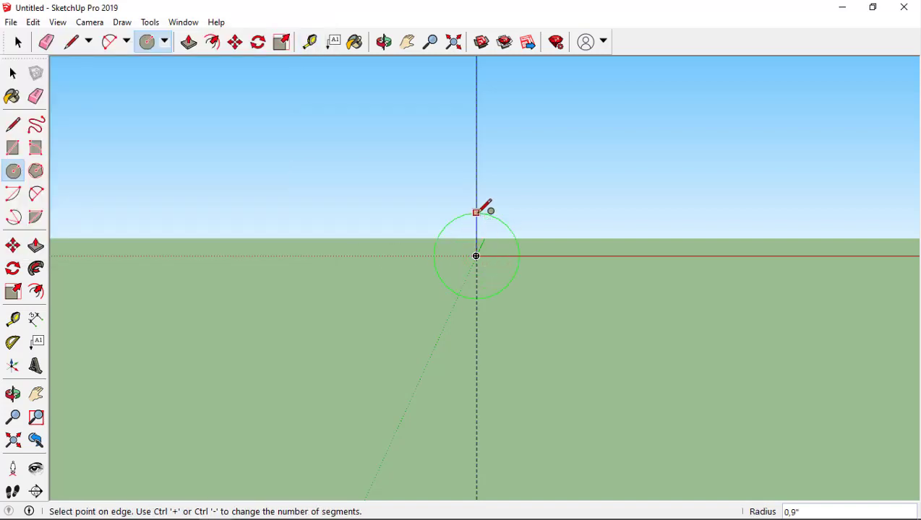
click(476, 212)
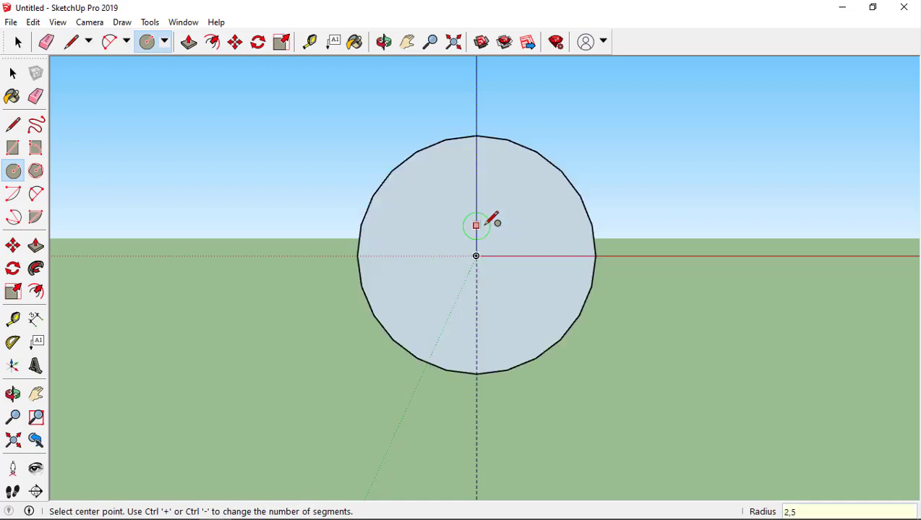
scroll(494, 222, down, 3)
scroll(518, 202, down, 2)
scroll(480, 217, up, 2)
- Raise the circle's segment count to 36 in Entity Info, then orbit for an angled view
scroll(476, 219, up, 1)
key(space)
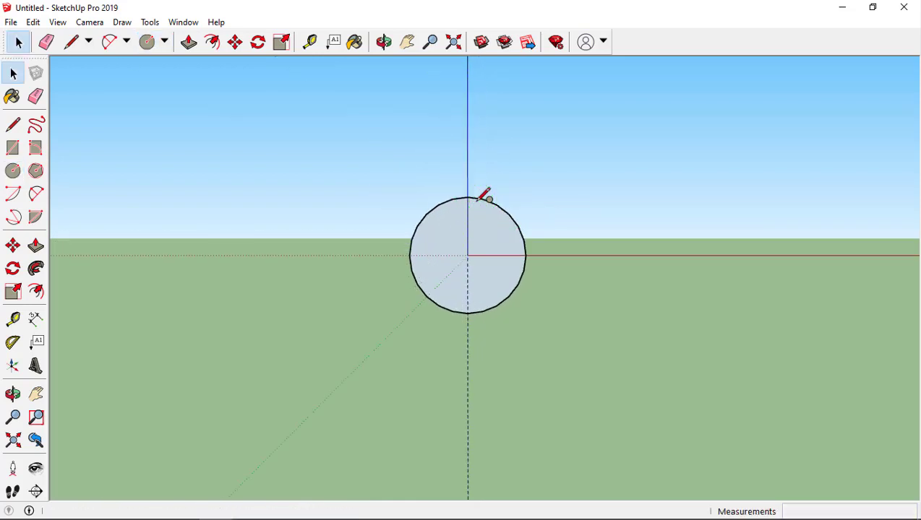
right_click(480, 200)
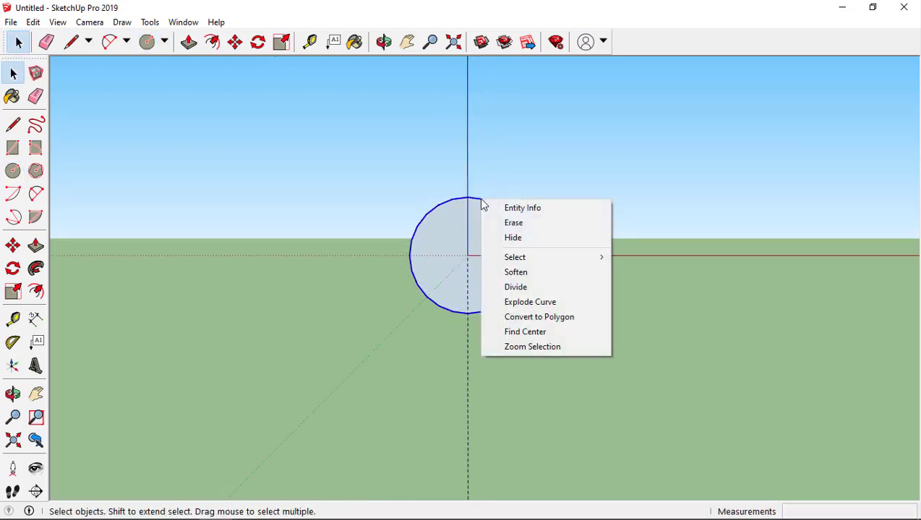
click(522, 208)
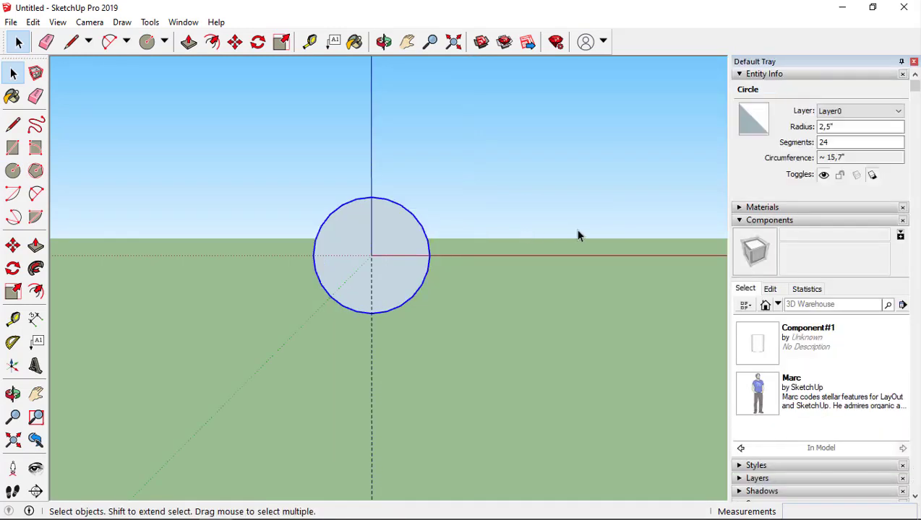
click(827, 143)
text(36)
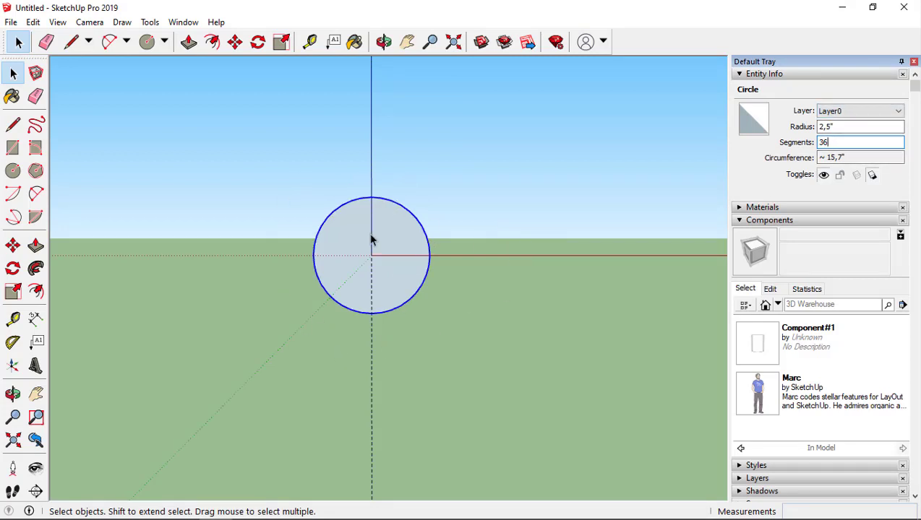
scroll(370, 241, up, 1)
scroll(370, 241, up, 2)
scroll(370, 241, down, 1)
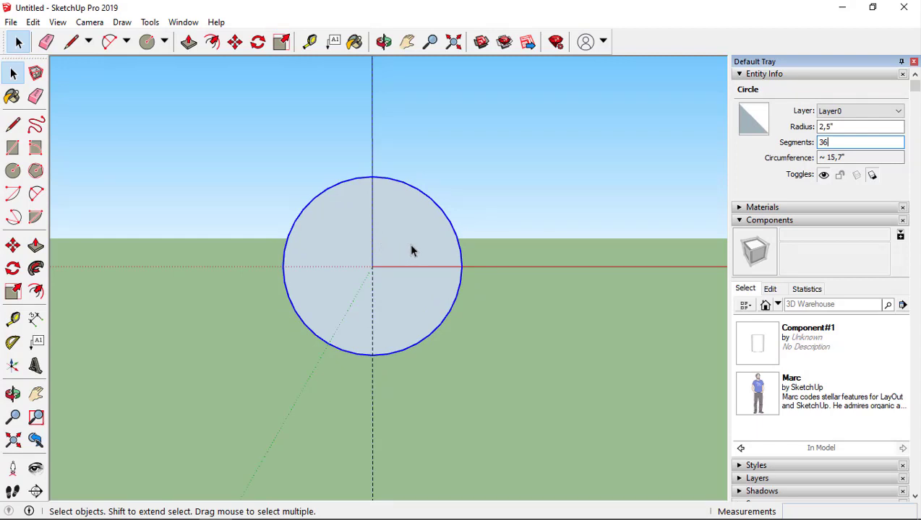
mouse_move(411, 250)
middle_down()
mouse_move(323, 285)
mouse_move(396, 275)
middle_up()
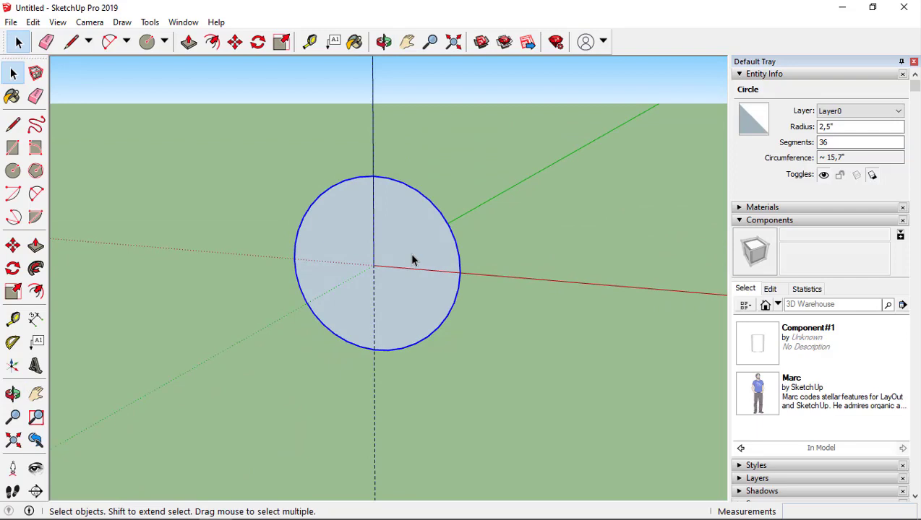
- Start a Push/Pull on the circle, then cancel it so the face stays flat
click(188, 41)
drag(376, 242, 479, 205)
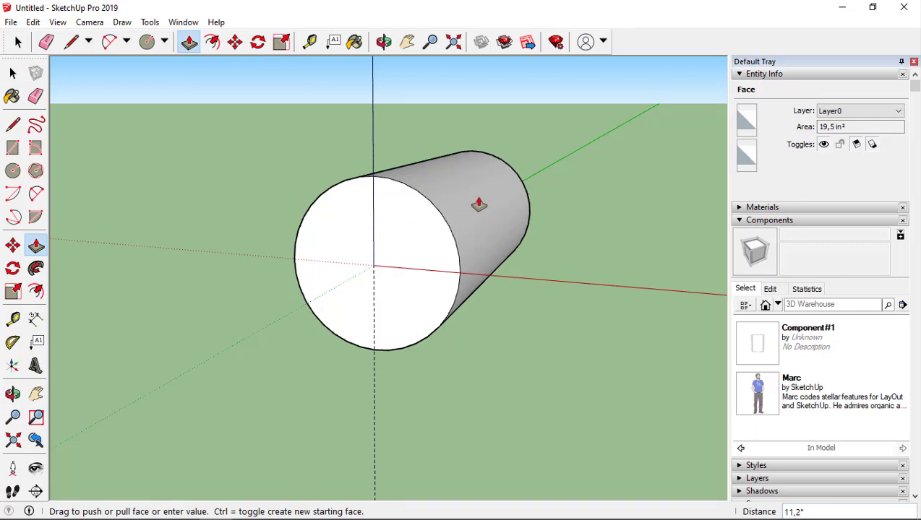
key(Escape)
key(space)
- Change the model's length units to metres in Model Info
click(182, 21)
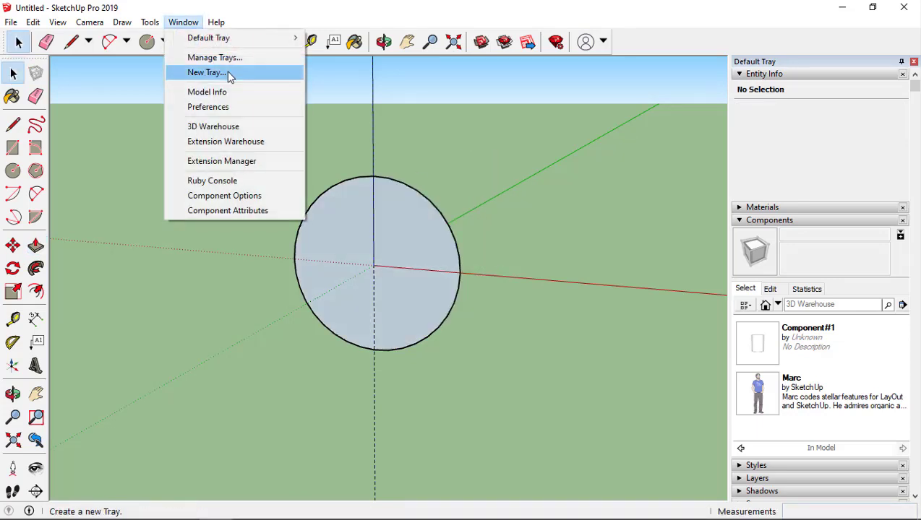
click(229, 91)
click(254, 86)
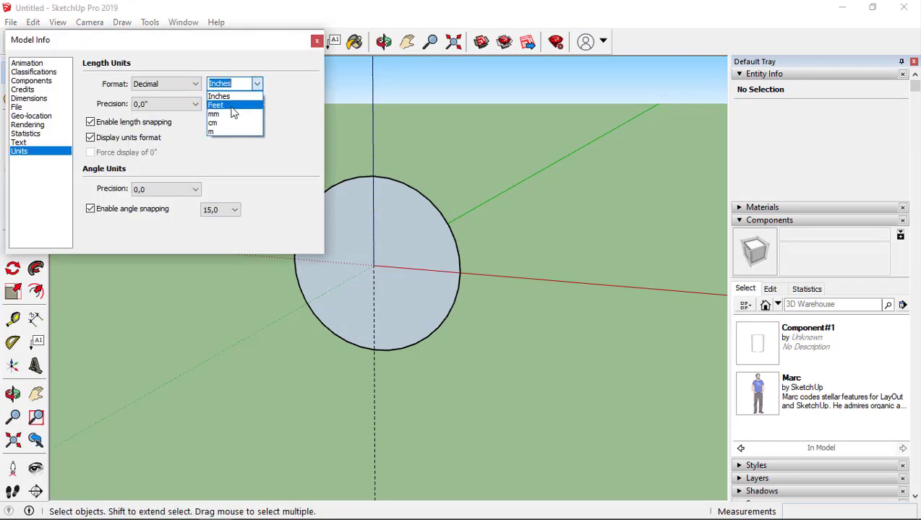
click(227, 131)
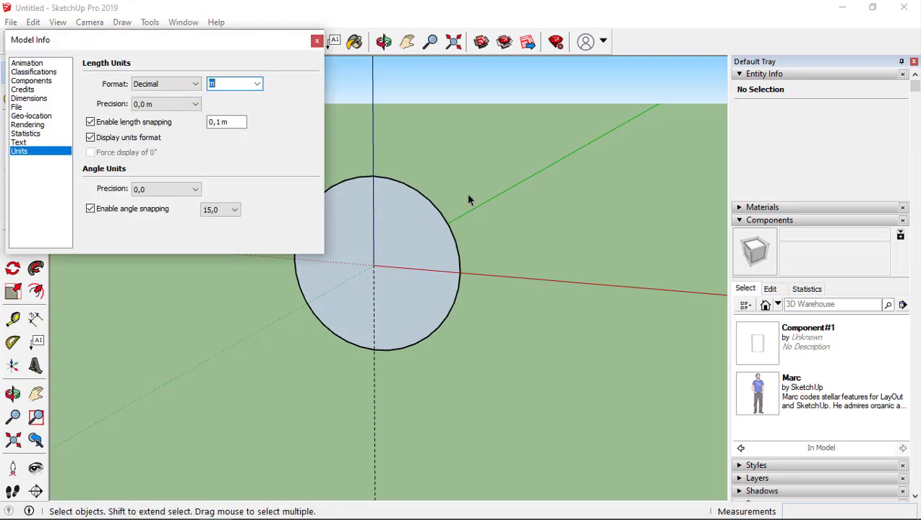
click(318, 41)
- Push/pull the circle face out 4 m into a cylinder and orbit to look down it
key(p)
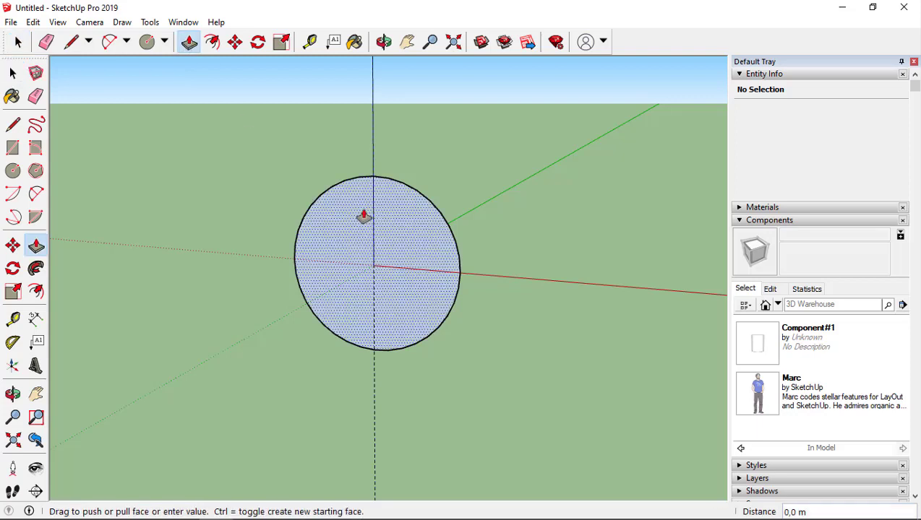
drag(363, 214, 464, 192)
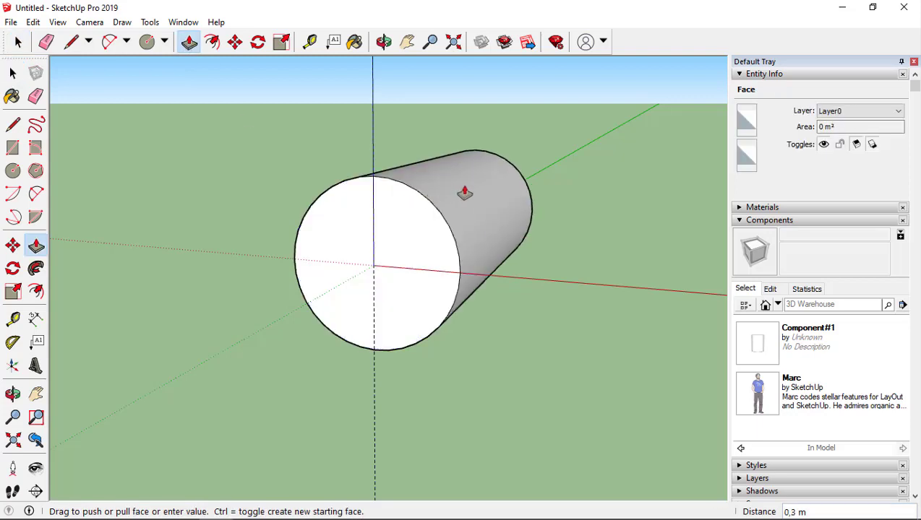
text(4,)
key(Return)
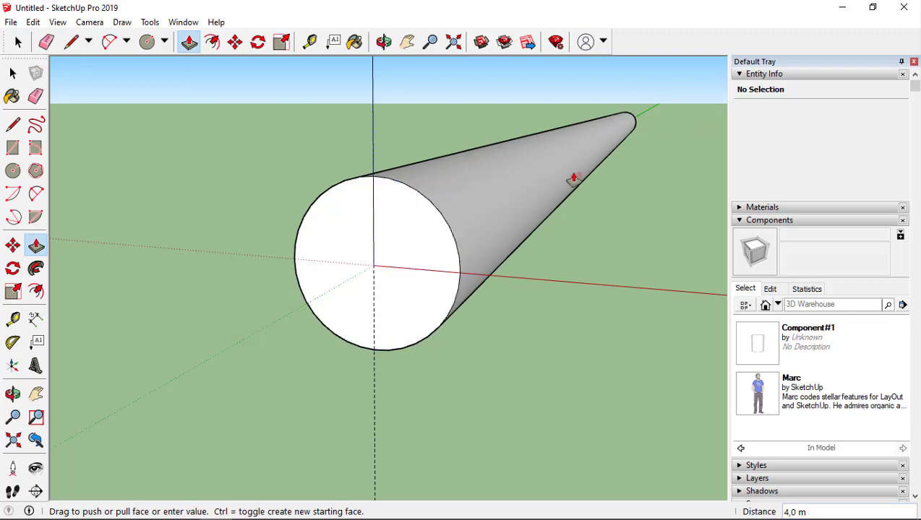
key(space)
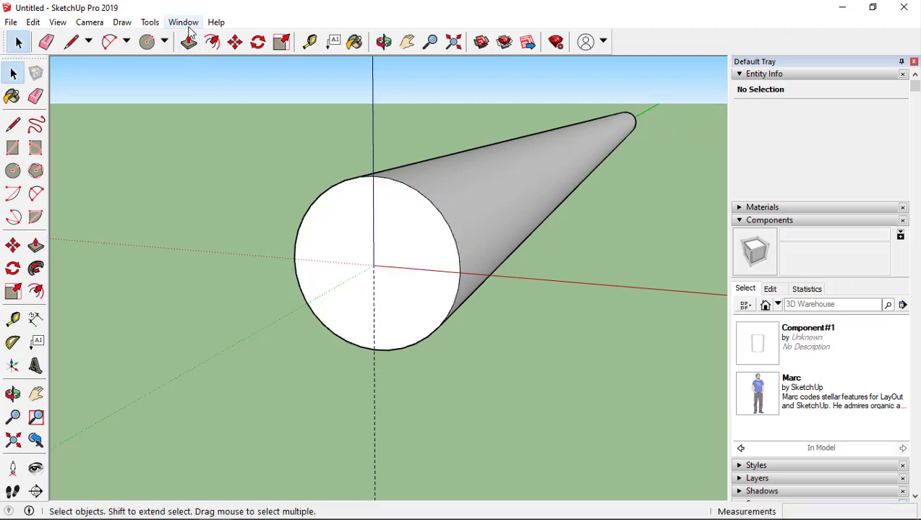
mouse_move(327, 221)
middle_down()
mouse_move(405, 195)
mouse_move(357, 285)
mouse_move(361, 273)
mouse_move(385, 271)
mouse_move(348, 281)
middle_up()
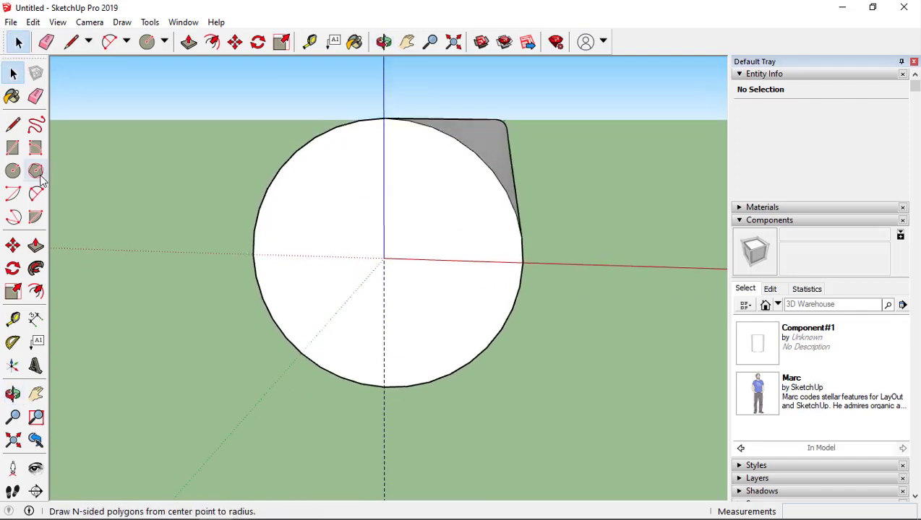
- Try inward offsets of the end-face circle, cancel them, and reorient the view
click(35, 291)
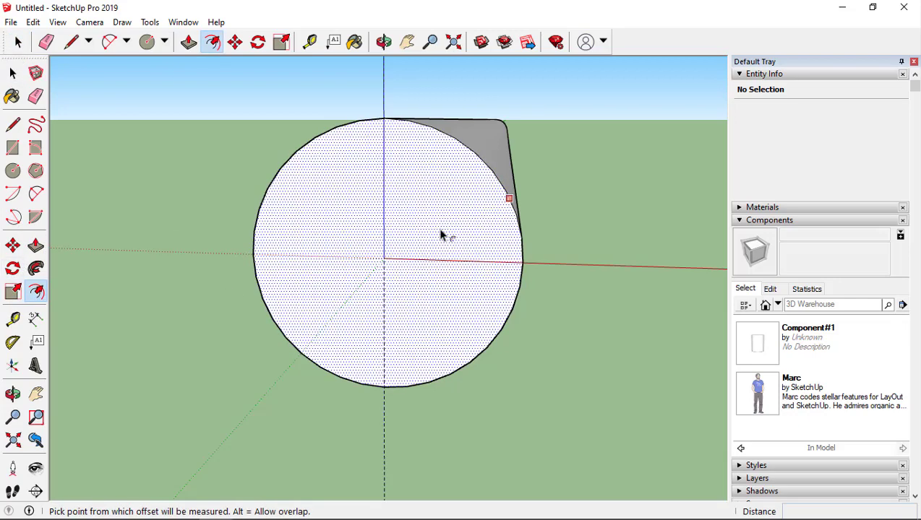
click(441, 232)
text(0,1)
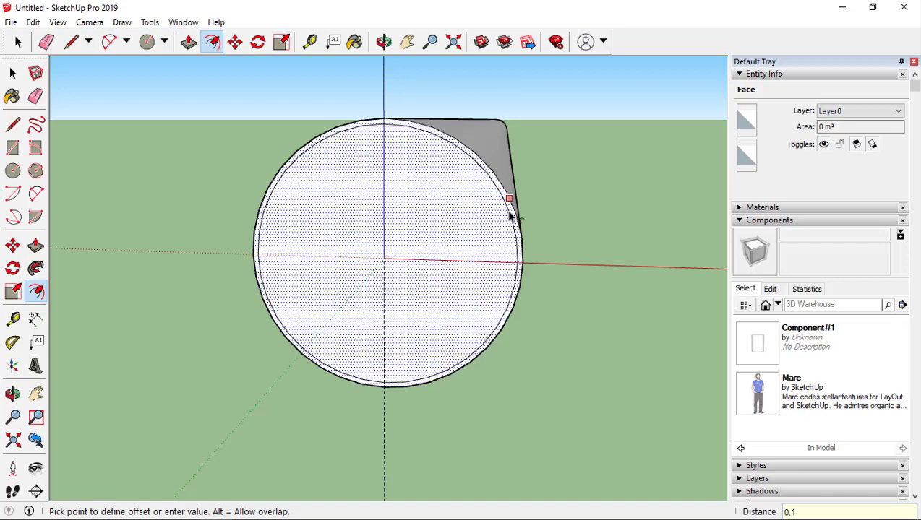
key(Escape)
click(512, 211)
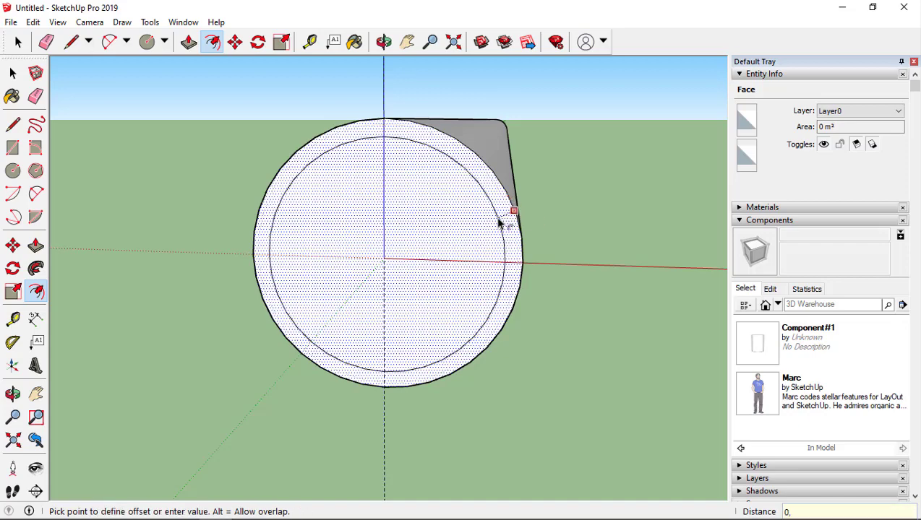
key(Escape)
mouse_move(497, 222)
middle_down()
mouse_move(484, 215)
mouse_move(388, 310)
middle_up()
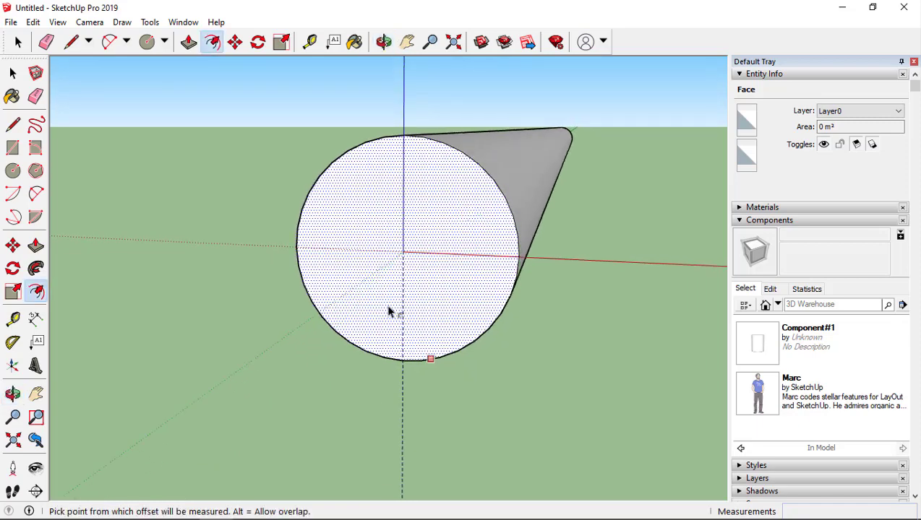
key(space)
scroll(403, 286, up, 1)
scroll(405, 256, up, 2)
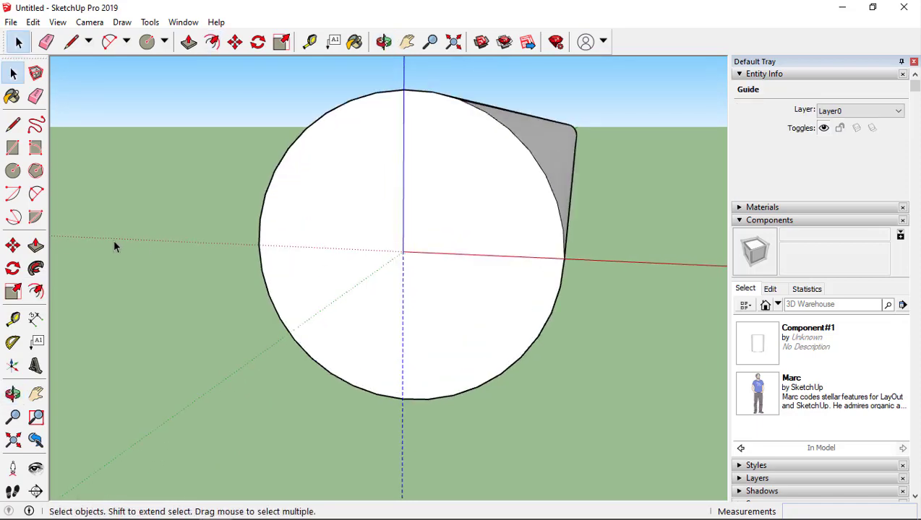
- Offset the end-face circle slightly inward to leave a thin rim
click(37, 291)
click(410, 253)
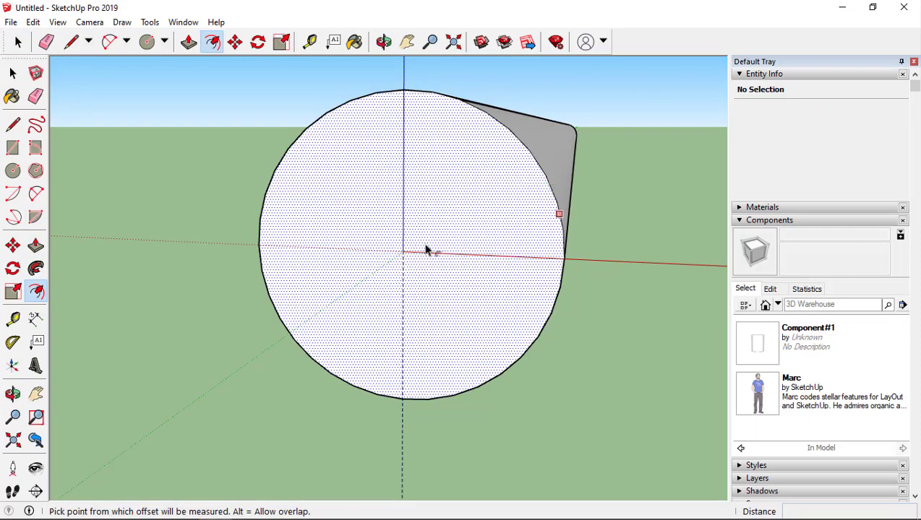
click(470, 243)
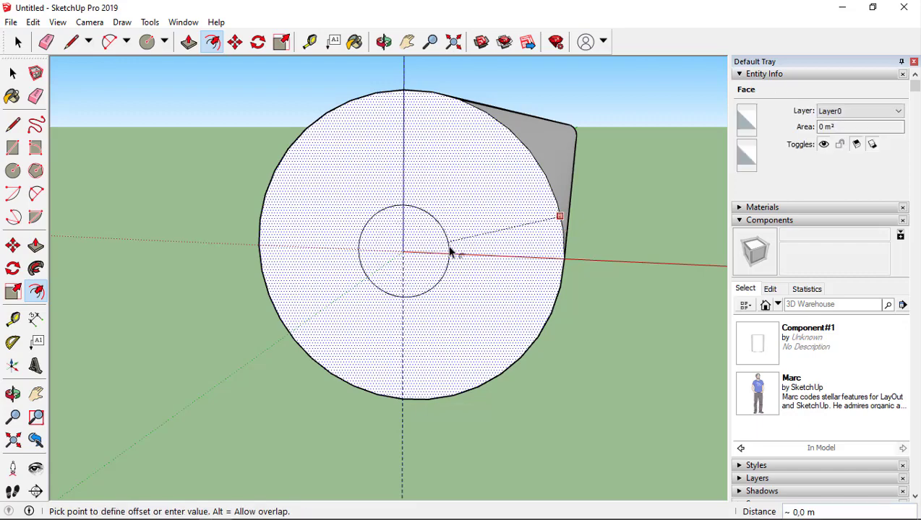
click(555, 237)
- Orbit to view the hollow pipe end head-on and start a circle at its centre
scroll(578, 229, up, 1)
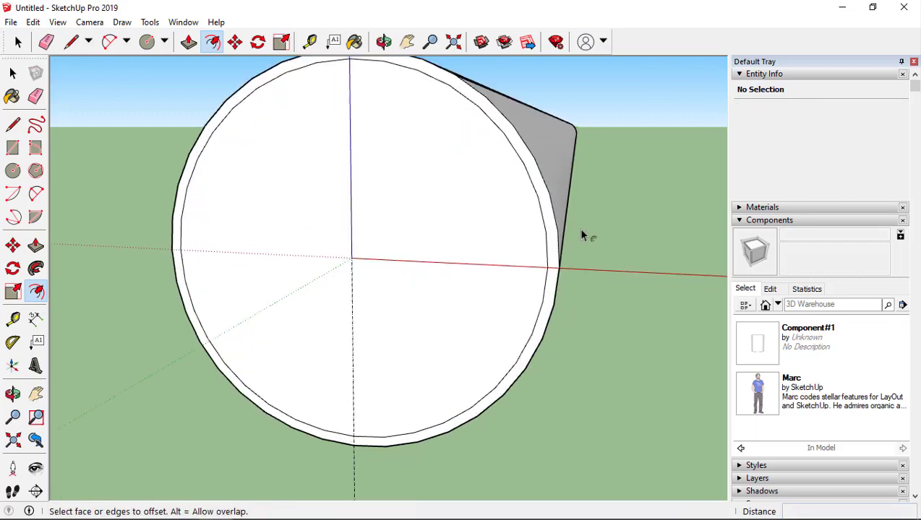
scroll(583, 226, down, 3)
middle_drag(583, 226, 547, 231)
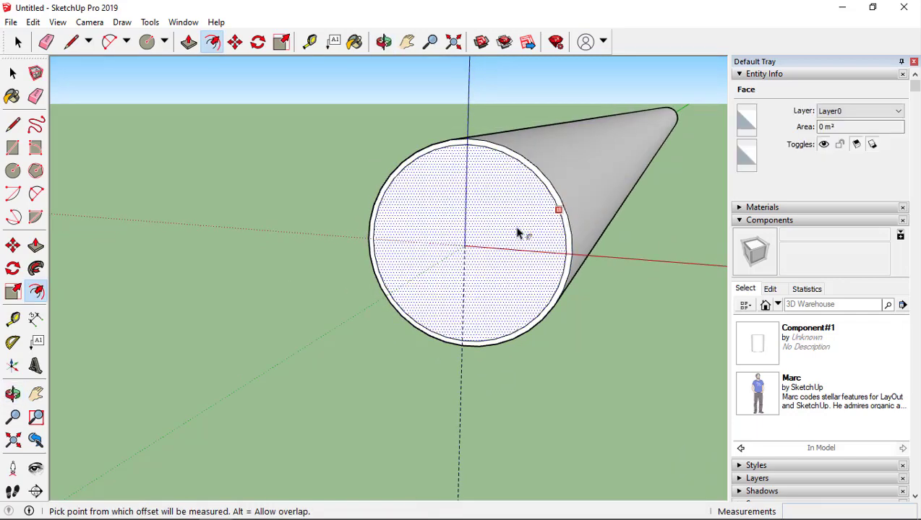
scroll(470, 255, up, 2)
scroll(470, 254, up, 1)
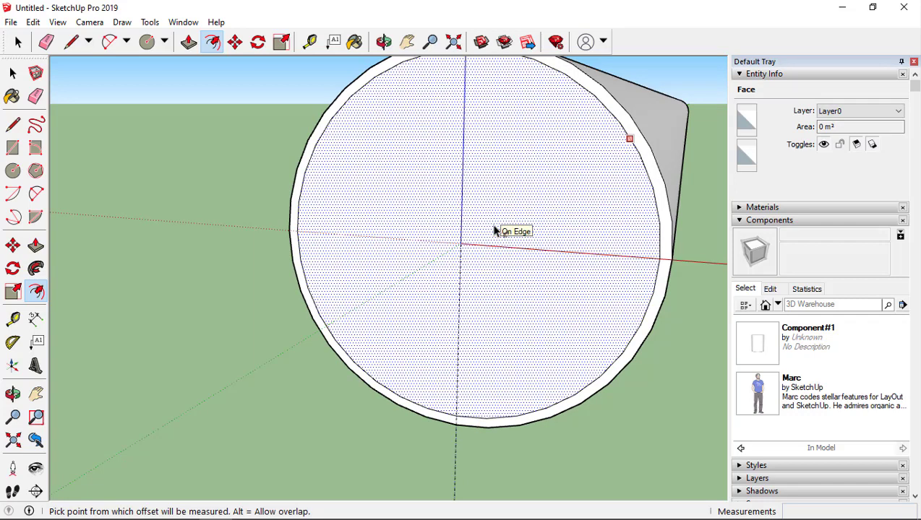
middle_drag(494, 231, 545, 206)
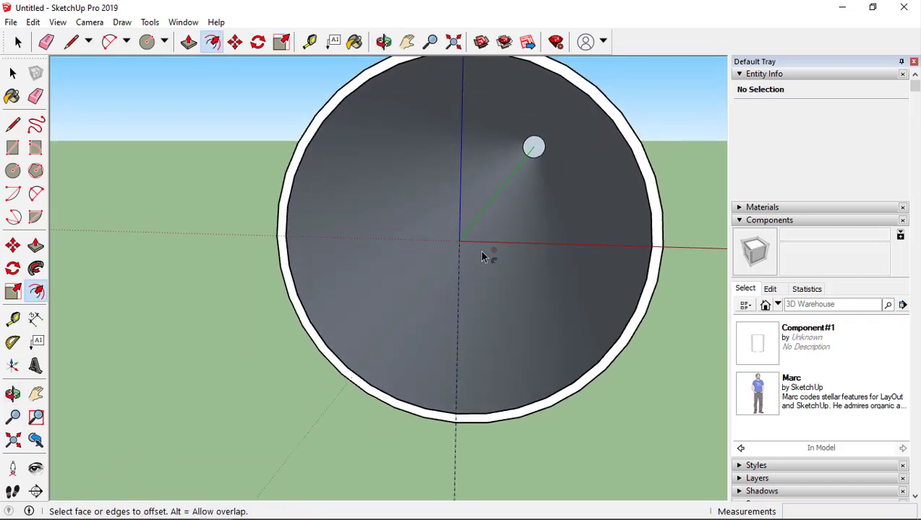
mouse_move(482, 257)
middle_down()
mouse_move(509, 230)
mouse_move(482, 258)
middle_up()
scroll(465, 259, up, 2)
scroll(461, 257, down, 3)
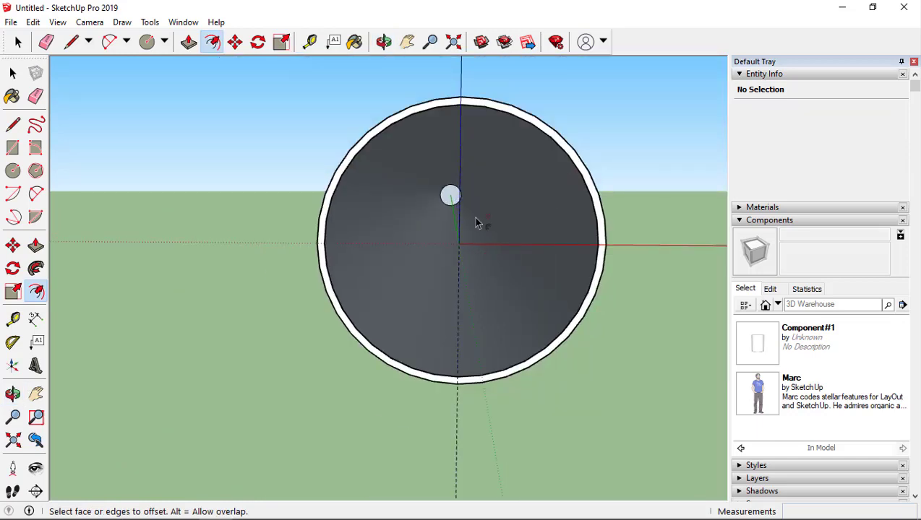
click(147, 41)
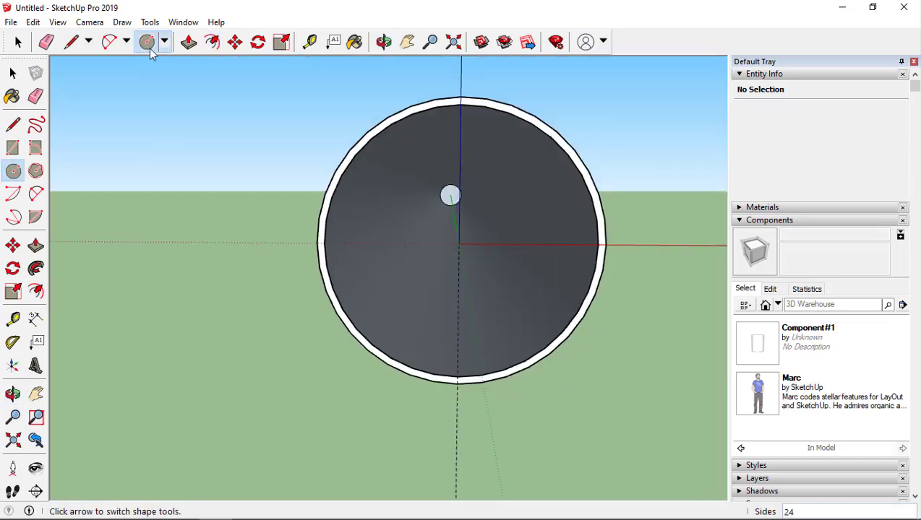
click(459, 244)
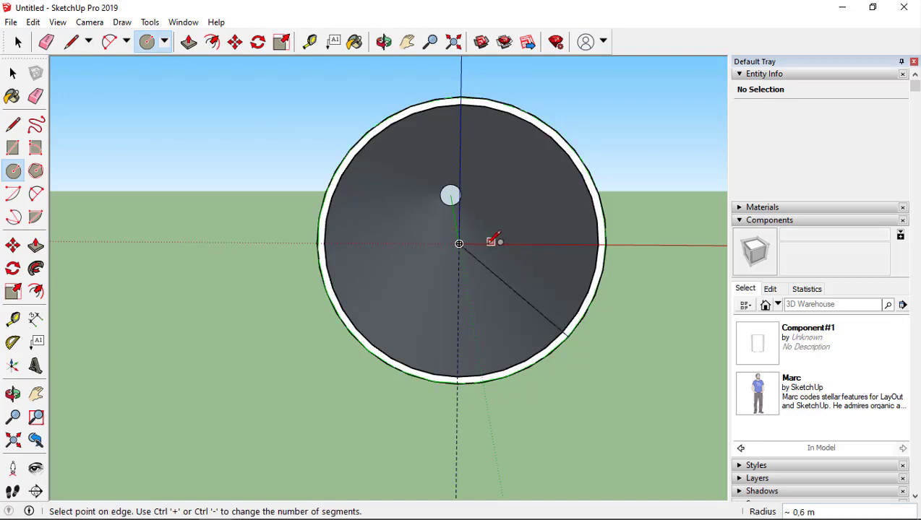
- Cancel the in-progress circle and return to the Select tool
key(Escape)
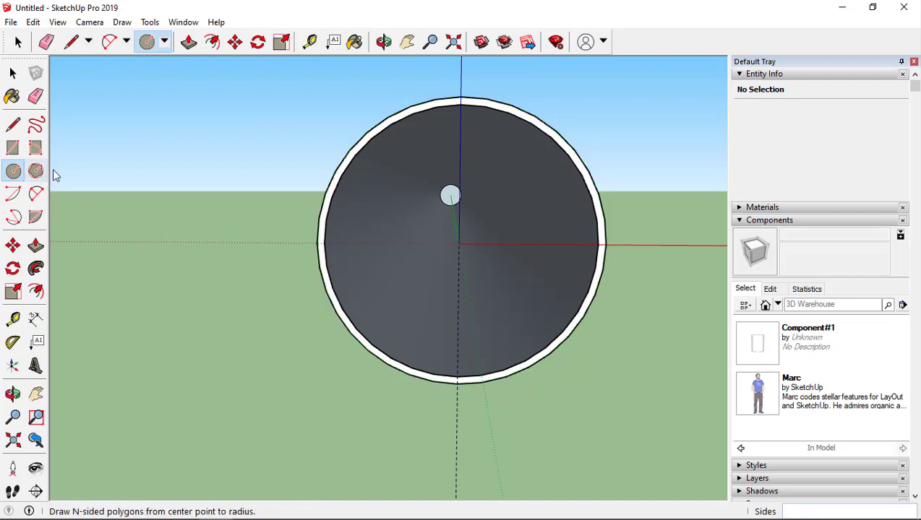
scroll(467, 241, up, 5)
scroll(466, 241, down, 3)
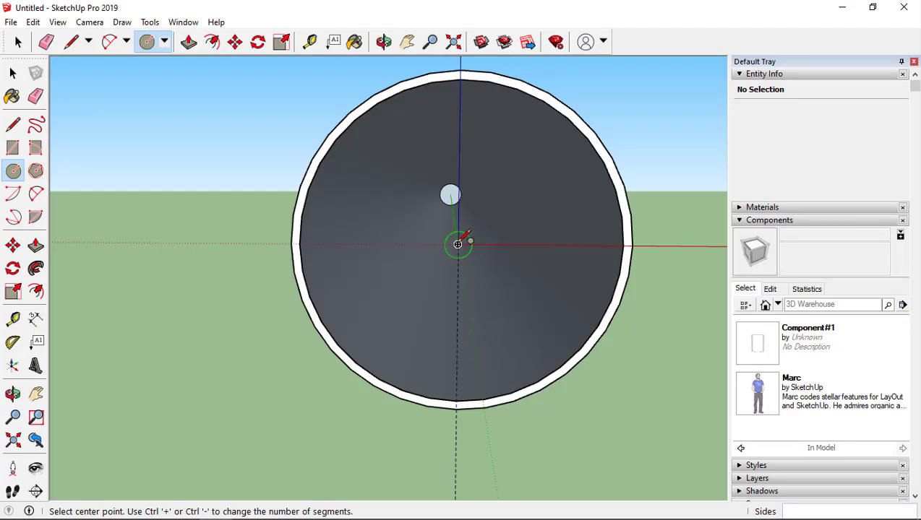
key(space)
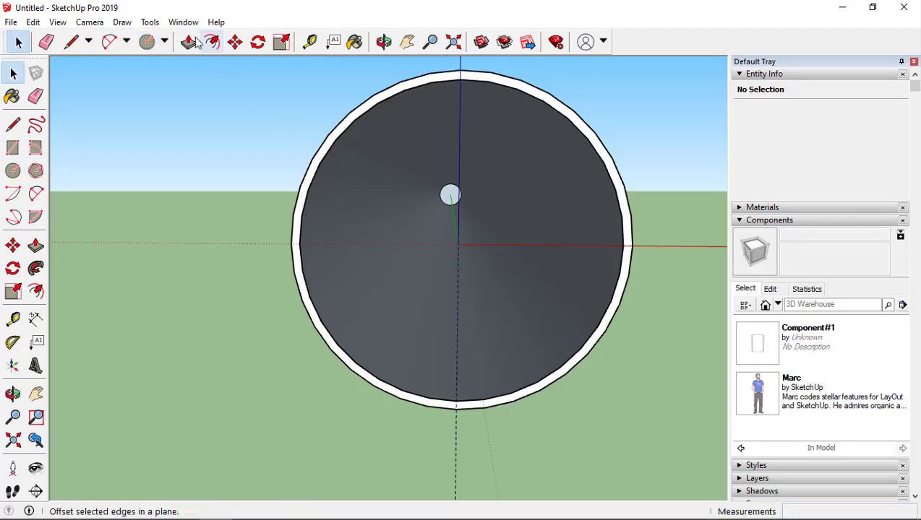
- Set the length units to Inches, then centre a new circle on the origin
click(183, 22)
click(208, 92)
click(249, 85)
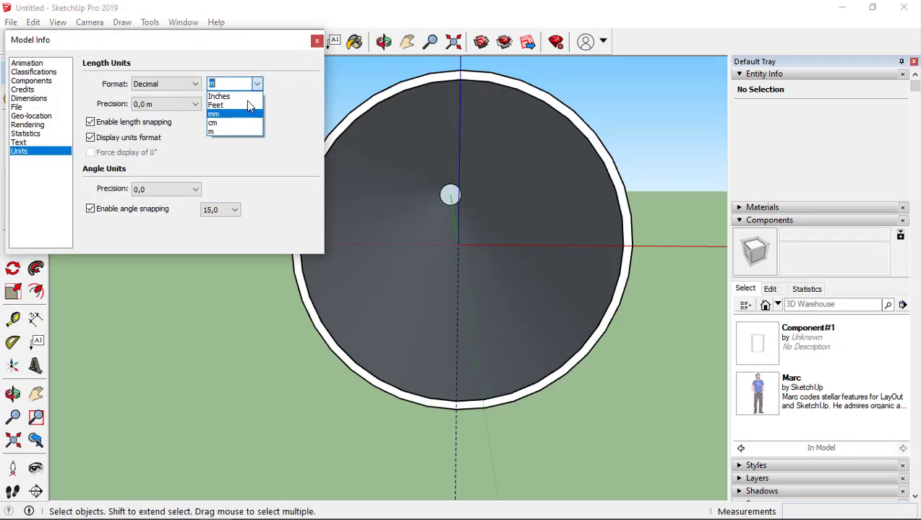
click(243, 96)
click(317, 41)
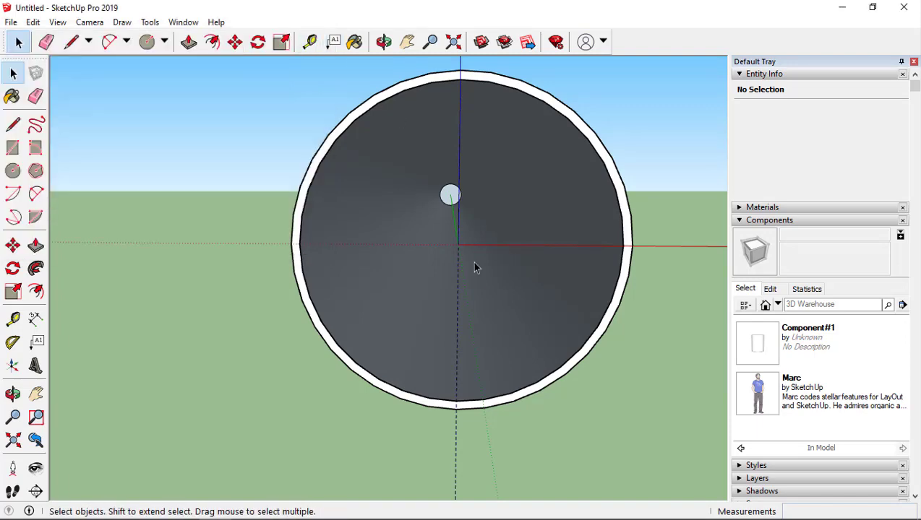
key(c)
click(458, 244)
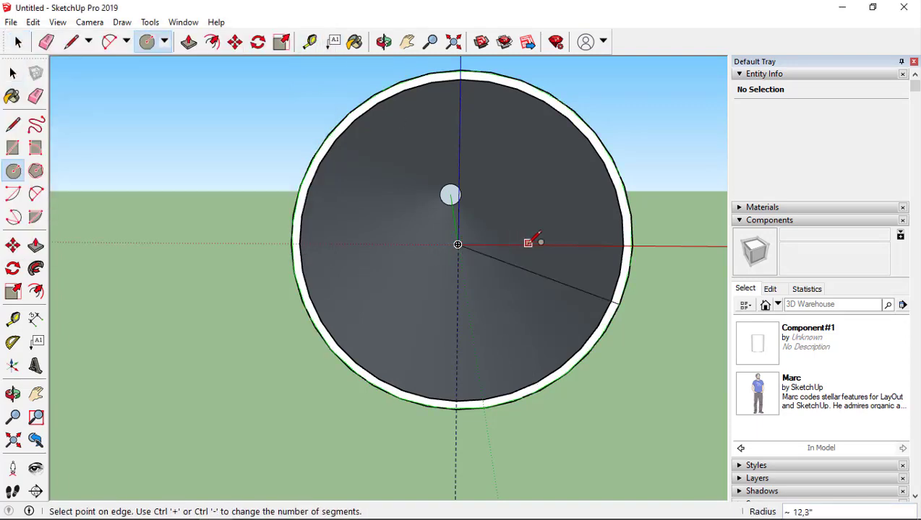
- Confirm the small circle's radius on the pipe end and orbit to check it
mouse_move(545, 234)
middle_down()
mouse_move(597, 173)
mouse_move(480, 244)
middle_up()
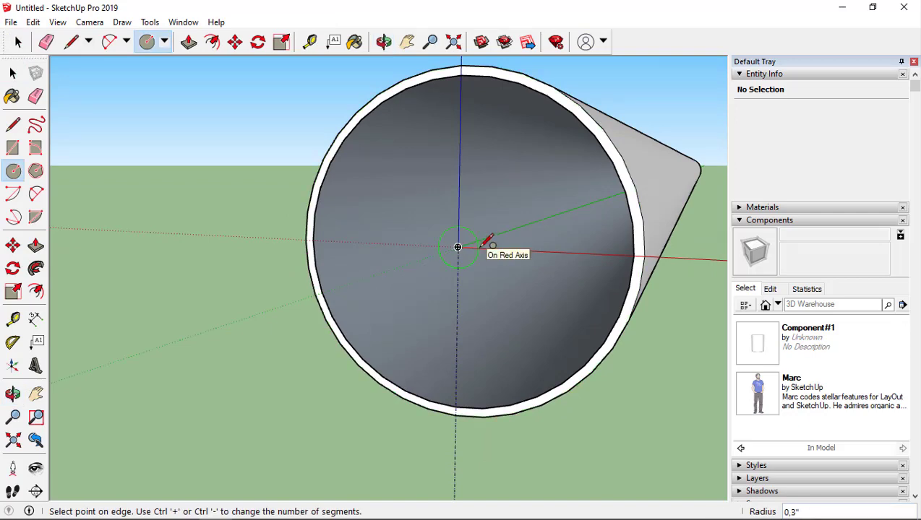
key(Return)
scroll(472, 247, down, 2)
mouse_move(473, 247)
middle_down()
mouse_move(543, 249)
mouse_move(462, 249)
mouse_move(479, 267)
mouse_move(473, 278)
mouse_move(417, 288)
mouse_move(450, 289)
mouse_move(462, 268)
mouse_move(446, 273)
mouse_move(465, 263)
middle_up()
- Draw lines from the small circle's centre along the green axis, then 5 straight down
key(l)
click(457, 255)
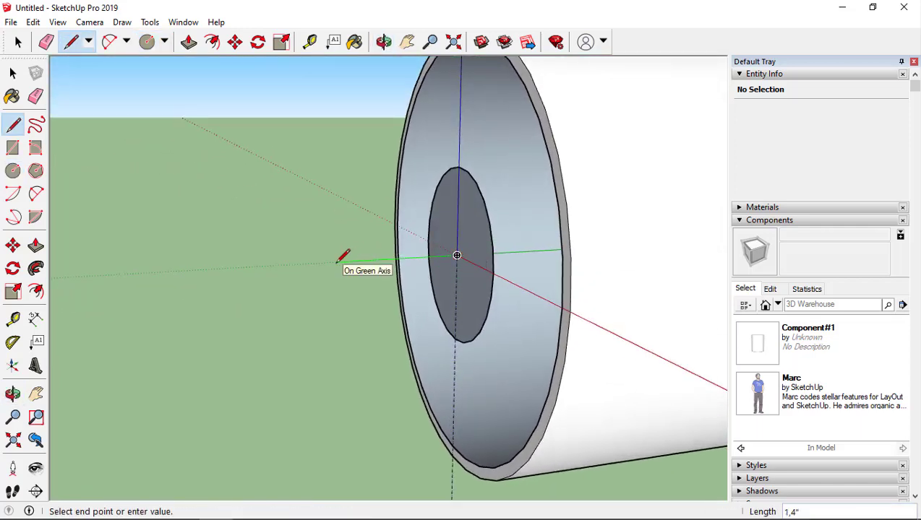
text(,)
key(Return)
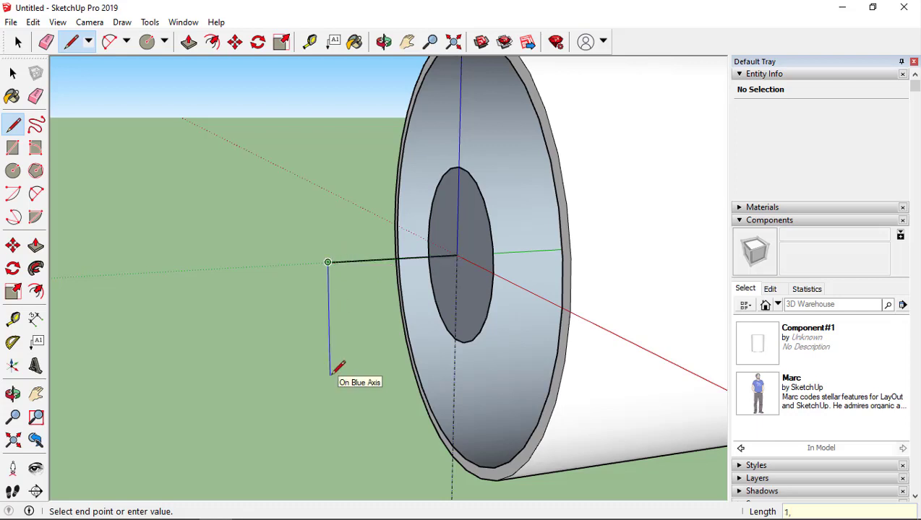
text(5)
key(Return)
scroll(330, 374, down, 2)
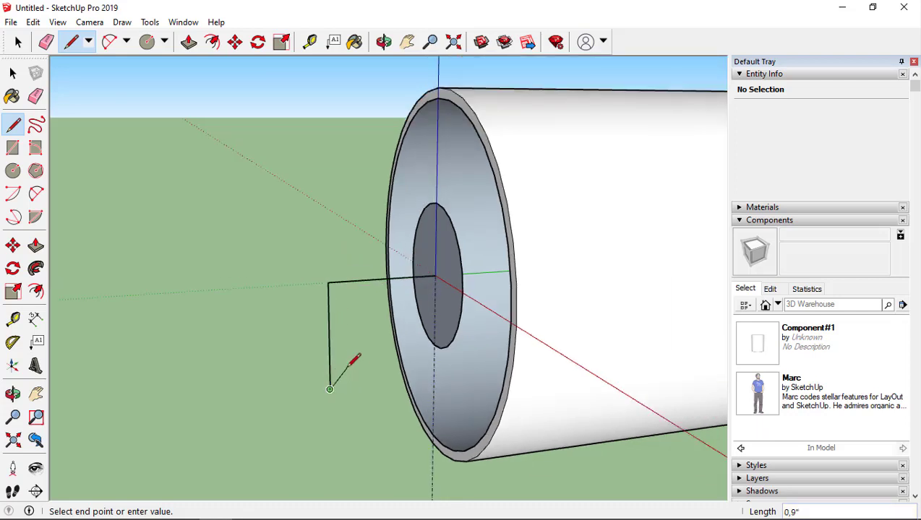
key(space)
scroll(376, 348, up, 1)
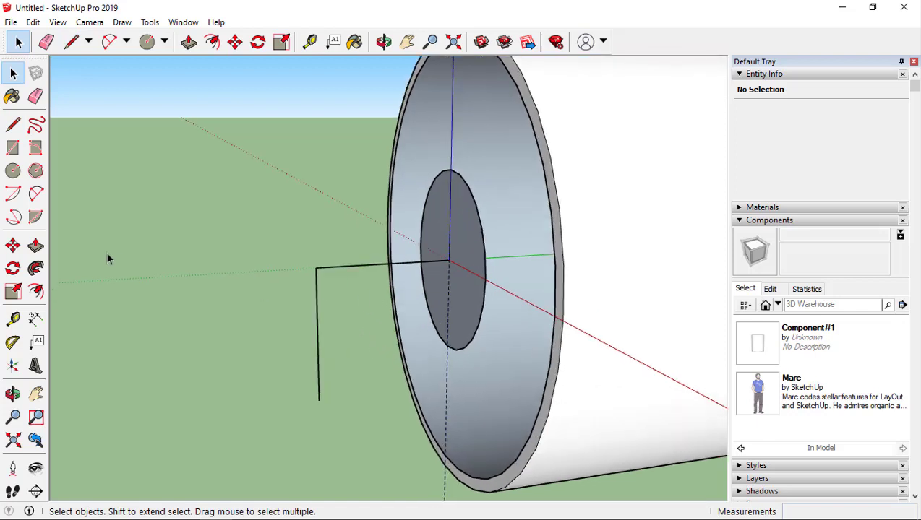
- Measure from the path's corner to place guide points on the horizontal and vertical lines
click(13, 319)
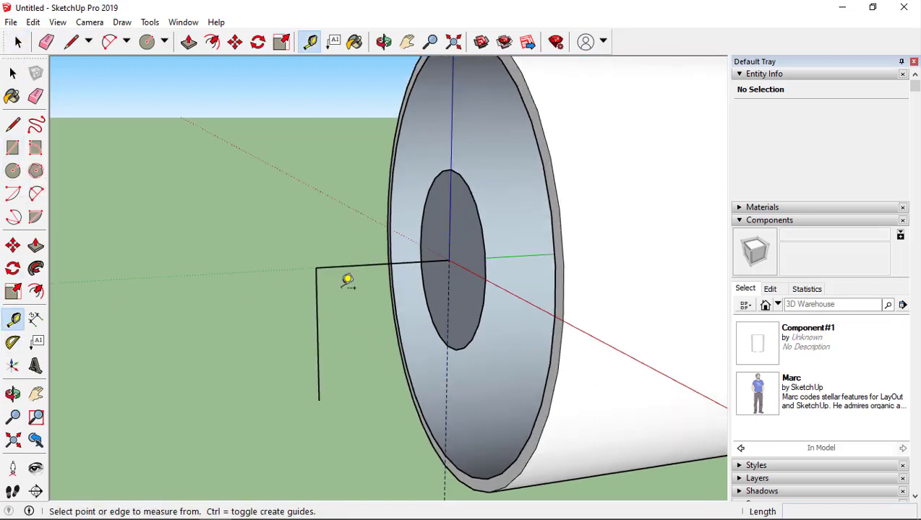
click(325, 266)
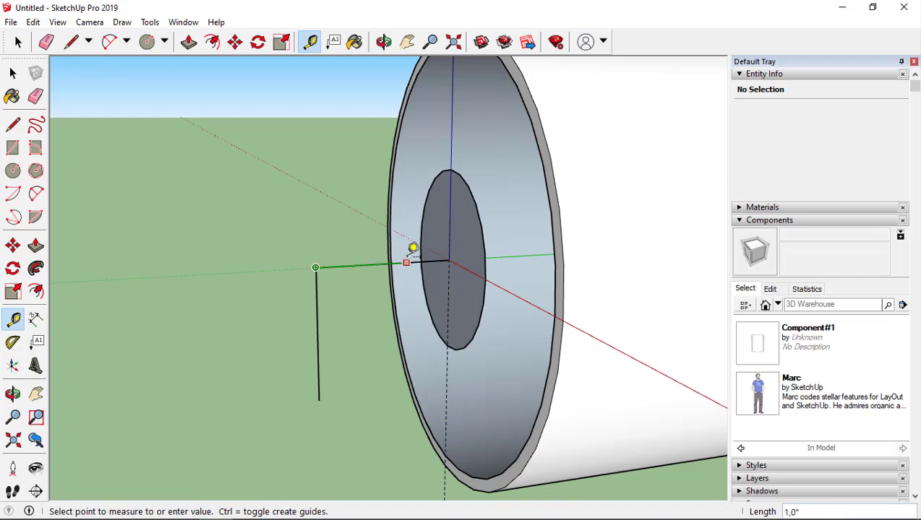
text(1)
key(Return)
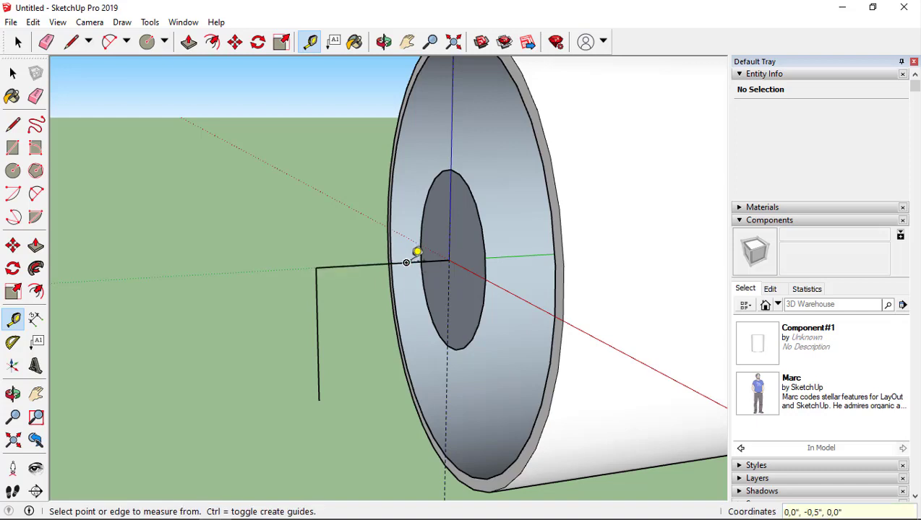
key(l)
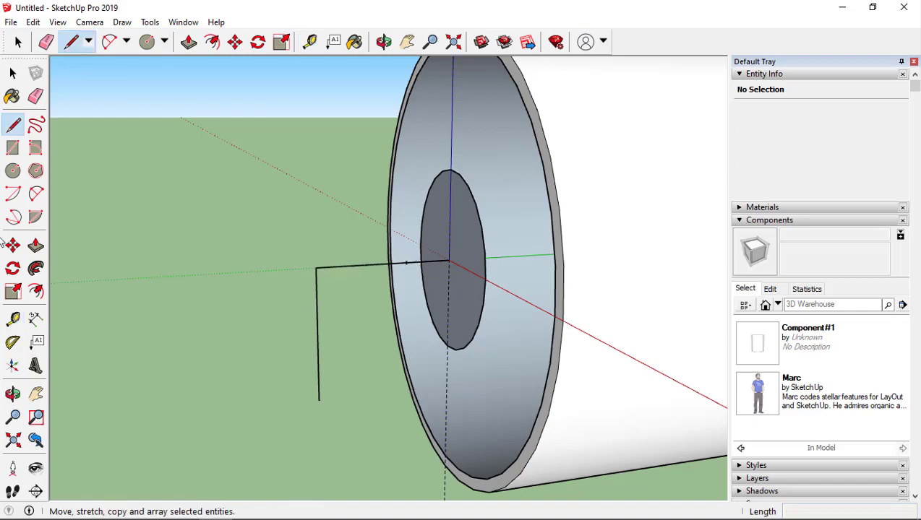
key(a)
click(406, 263)
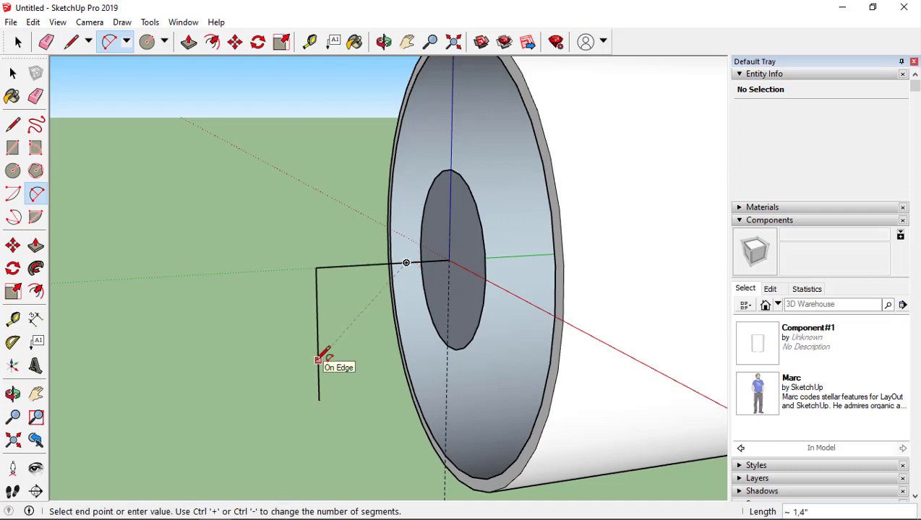
key(t)
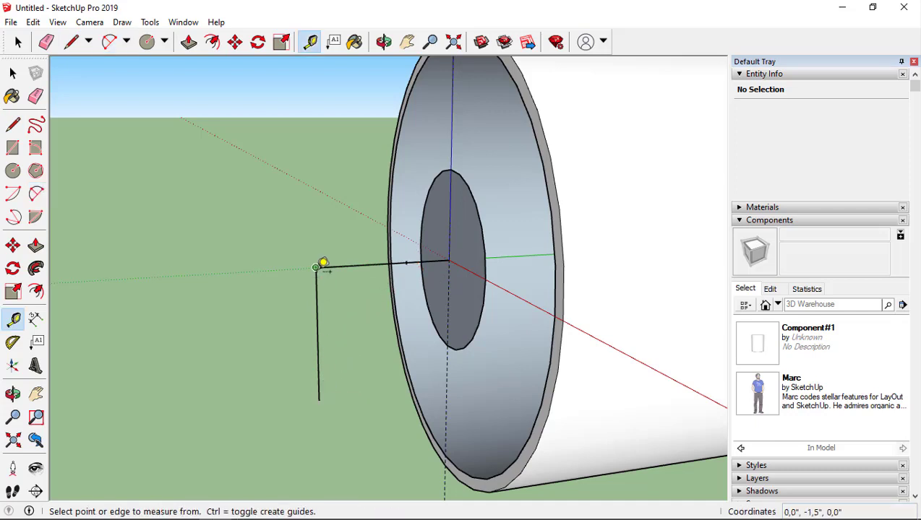
click(315, 267)
click(318, 357)
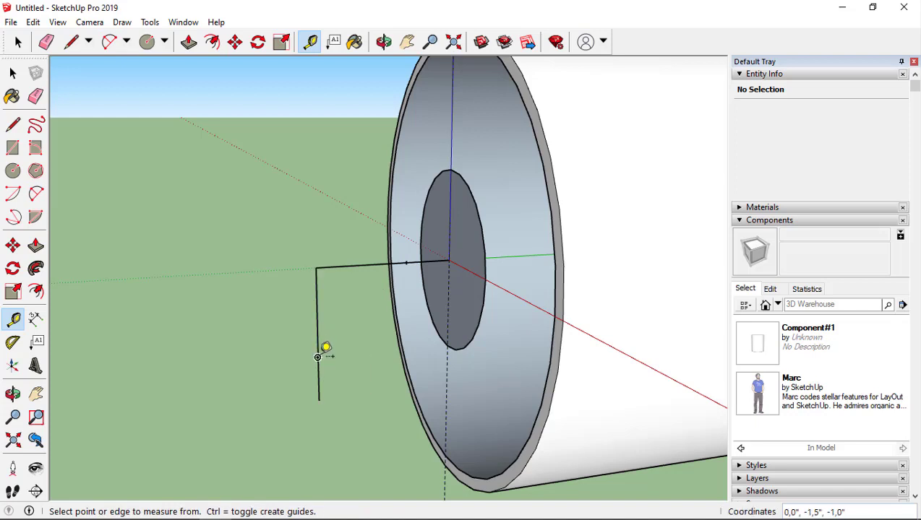
- Draw a 3-point arc from the vertical to the horizontal line, set its bulge, and erase the corner edge
click(35, 193)
click(318, 357)
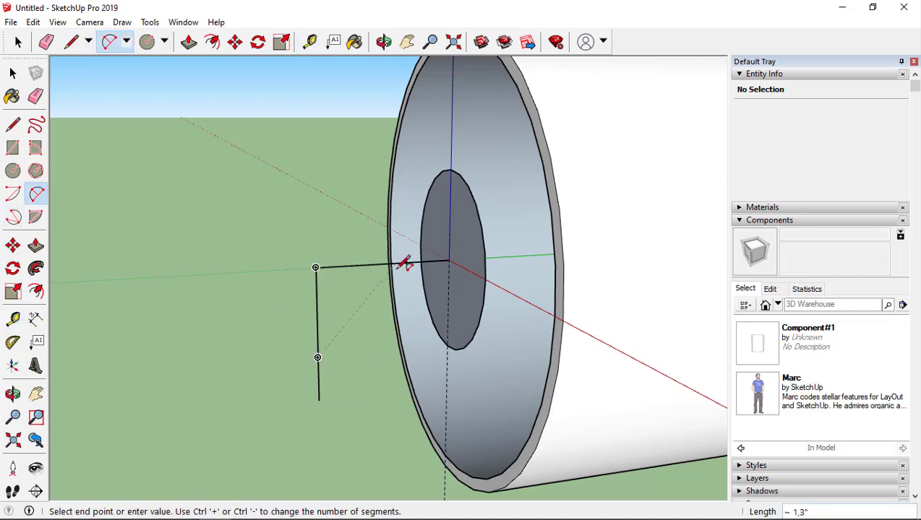
click(406, 263)
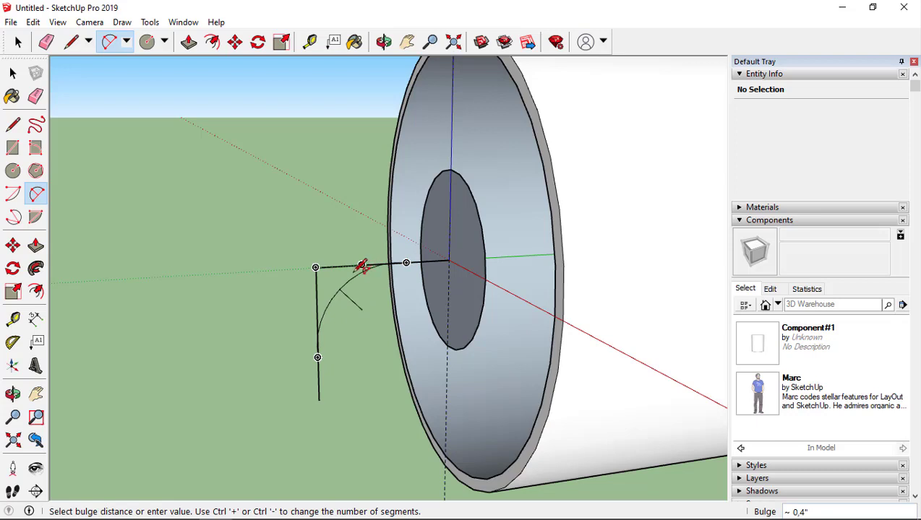
scroll(358, 266, up, 2)
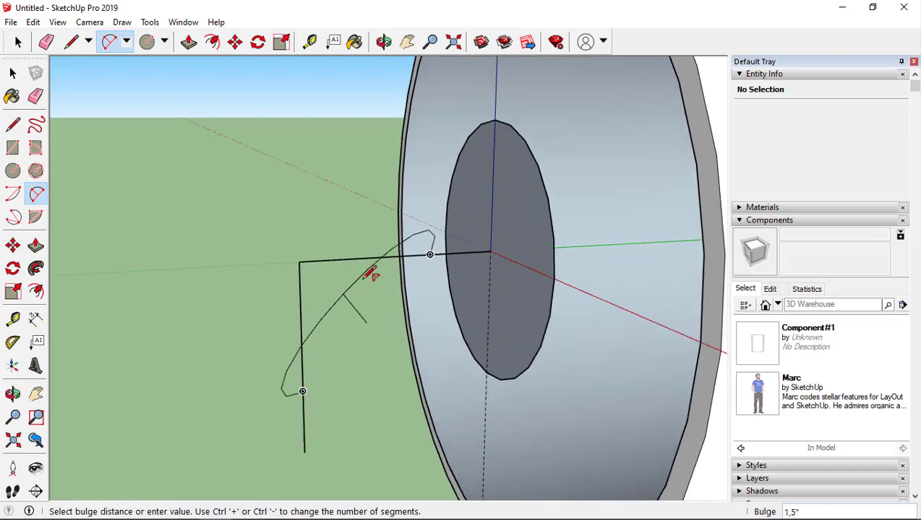
click(366, 279)
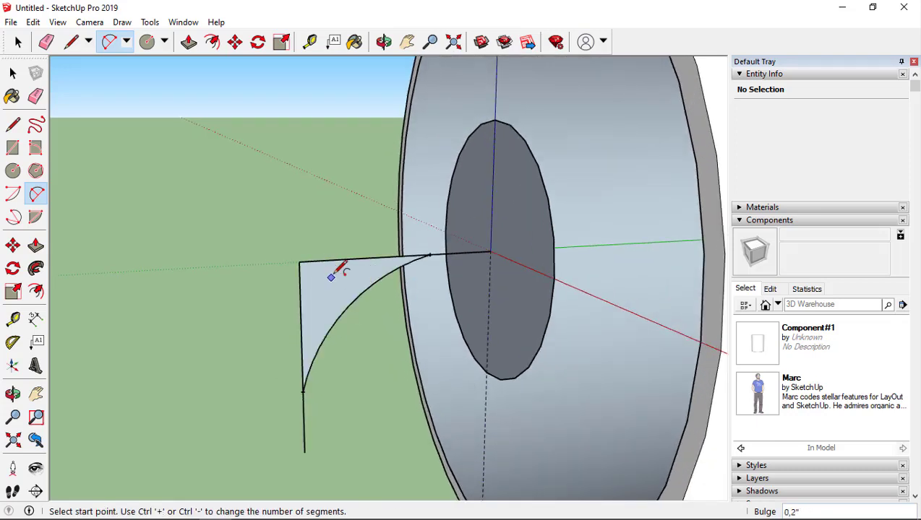
key(e)
click(298, 289)
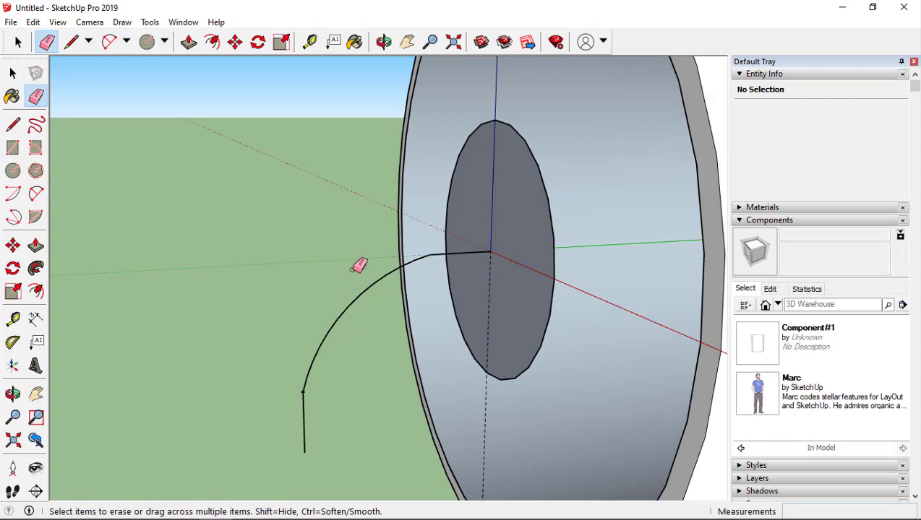
- Undo to the sharp corner and draw a 2-point arc from the inner circle's centre to the vertical line
scroll(354, 264, down, 1)
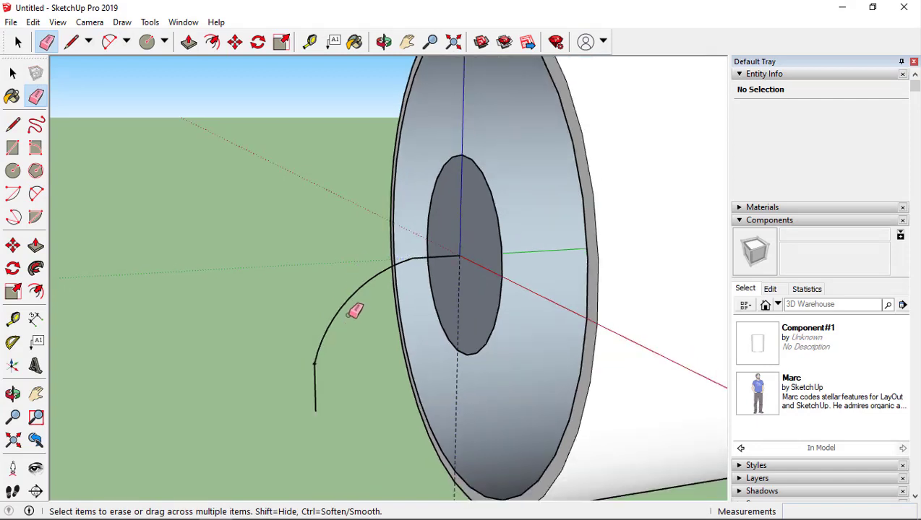
key(ctrl+z)
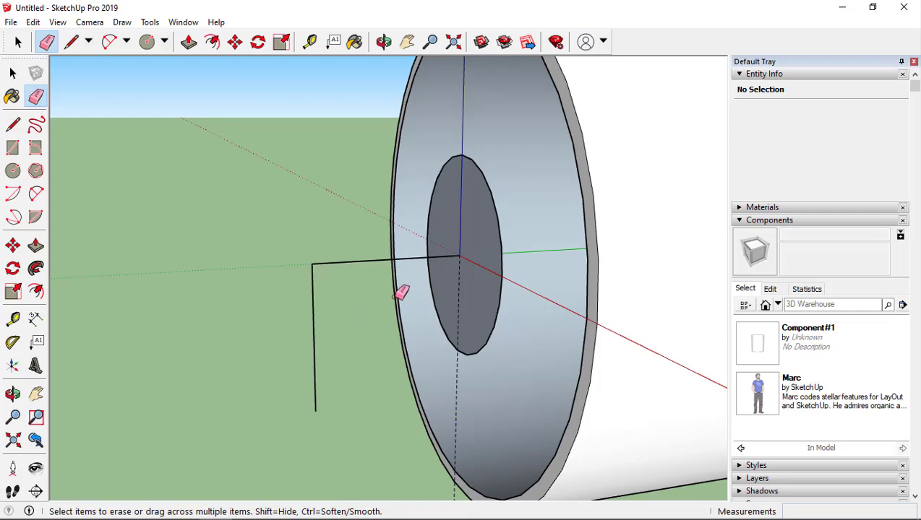
key(c)
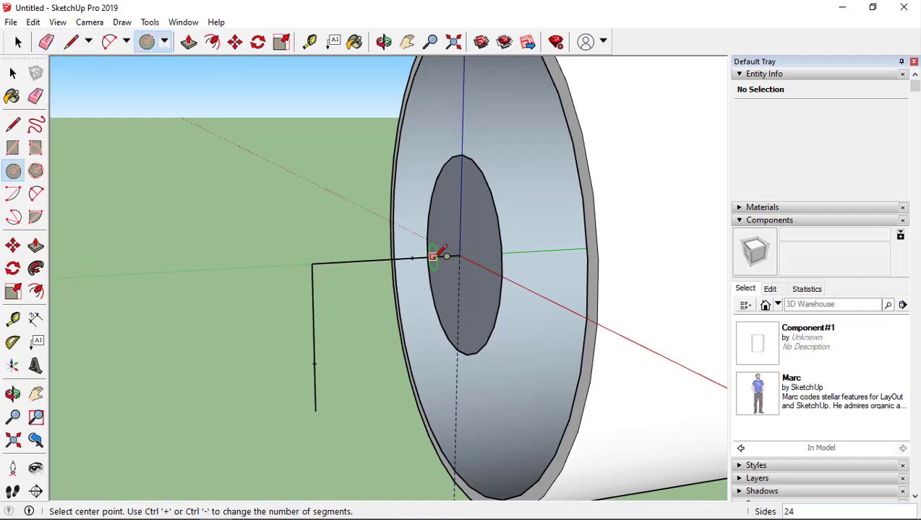
key(a)
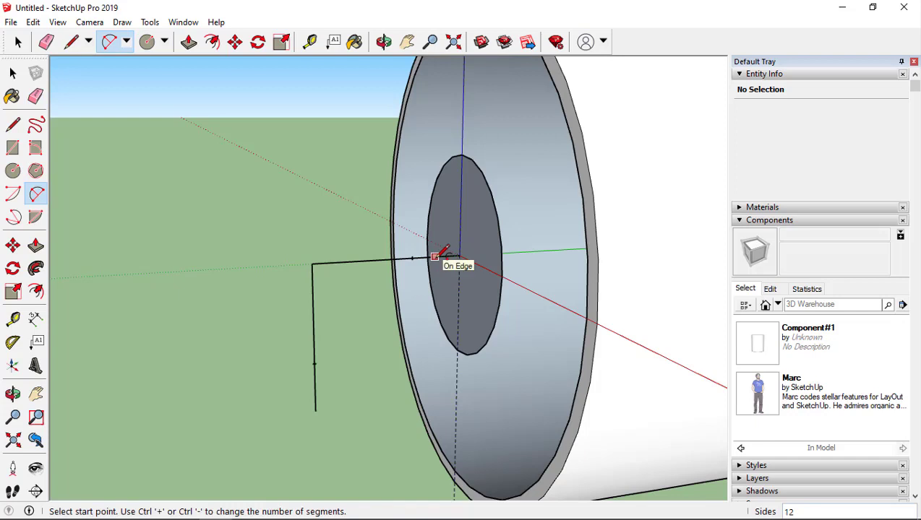
click(436, 257)
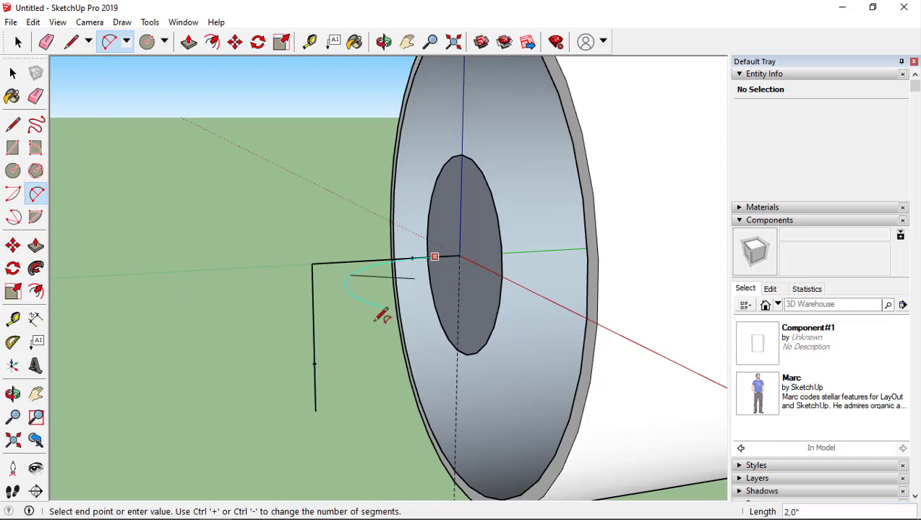
click(315, 387)
key(e)
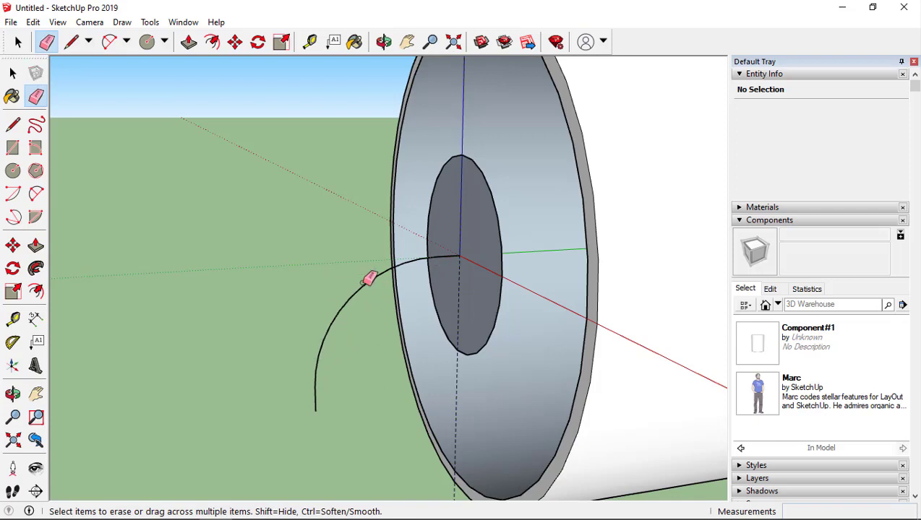
middle_drag(368, 329, 366, 349)
key(space)
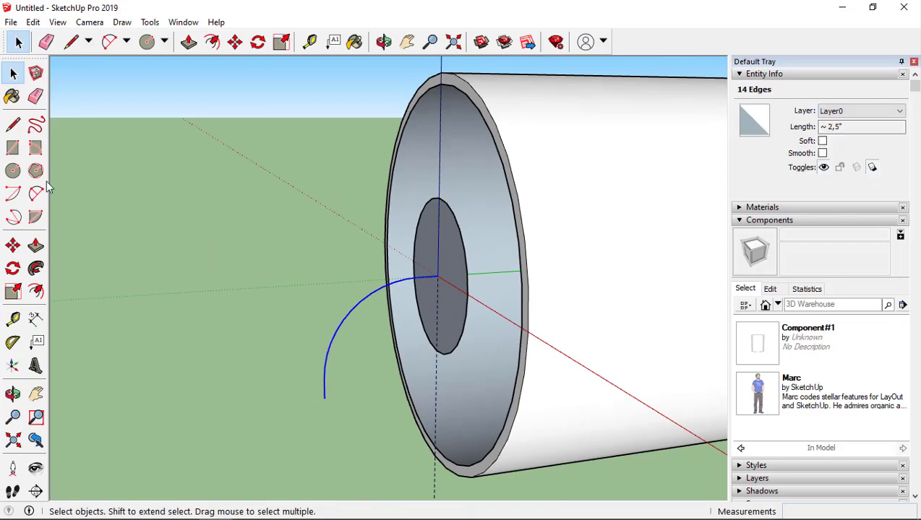
click(36, 268)
click(442, 273)
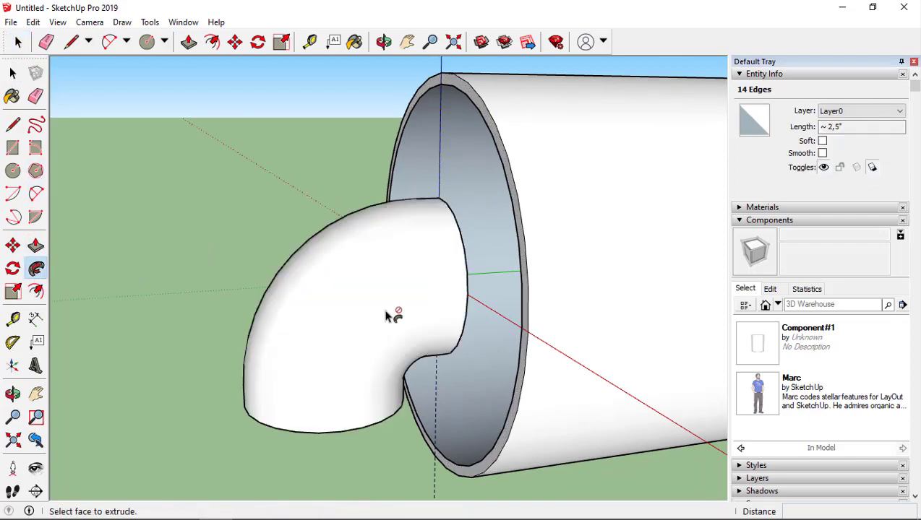
mouse_move(354, 355)
middle_down()
mouse_move(350, 362)
mouse_move(427, 394)
mouse_move(390, 329)
middle_up()
scroll(349, 362, down, 2)
scroll(355, 371, down, 2)
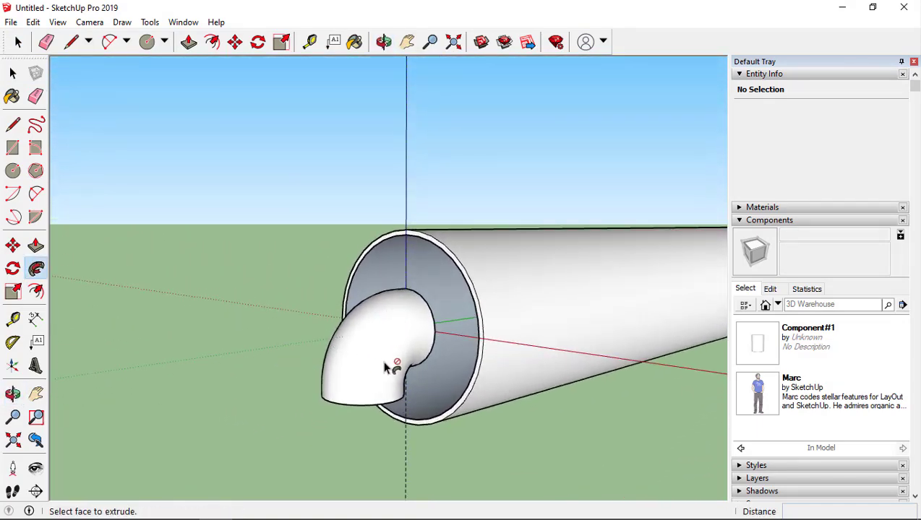
- Undo the elbow sweep and set the inner circle's segments to 36 in Entity Info
key(ctrl+z)
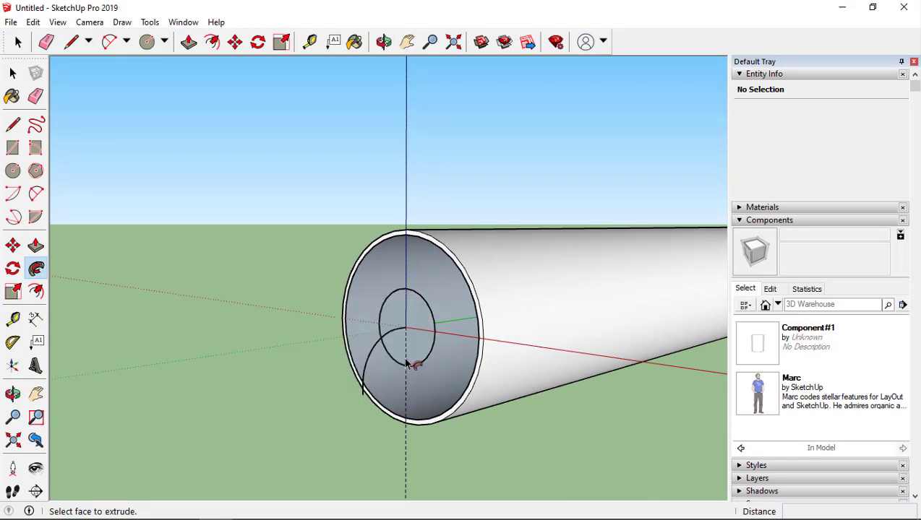
right_click(416, 297)
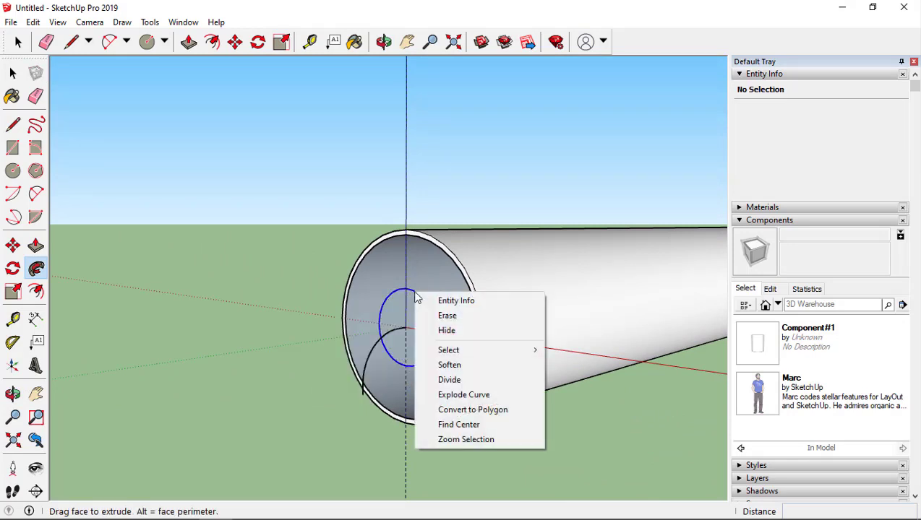
click(442, 299)
double_click(822, 143)
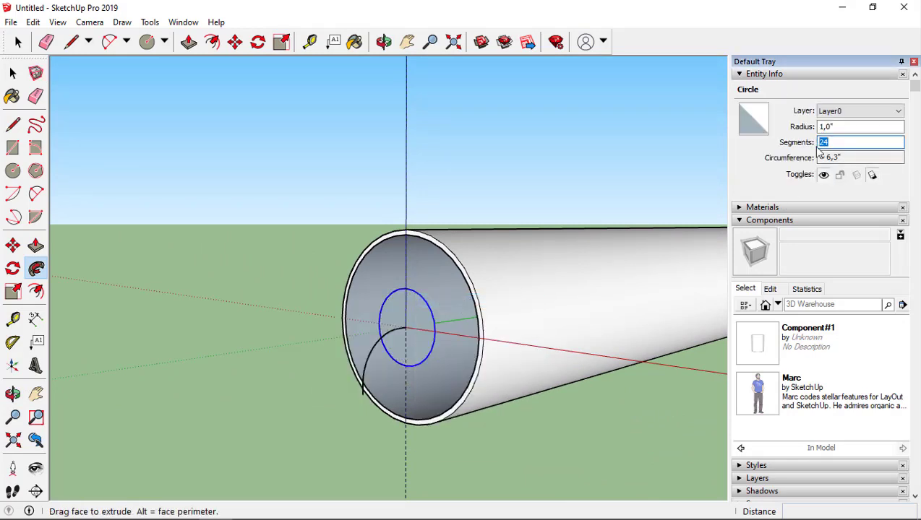
- Cancel a trial sweep and select the curved arc path
mouse_move(403, 352)
mouse_down()
mouse_move(379, 348)
mouse_move(412, 329)
mouse_up()
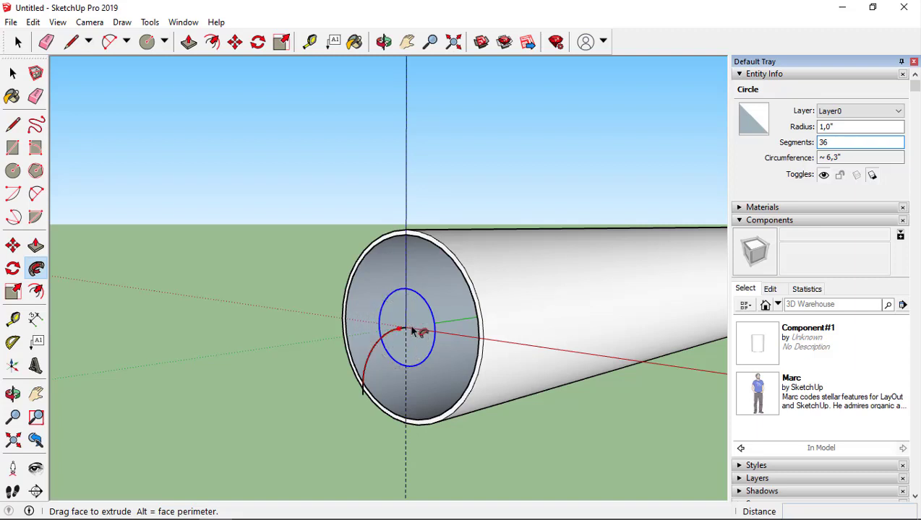
key(Escape)
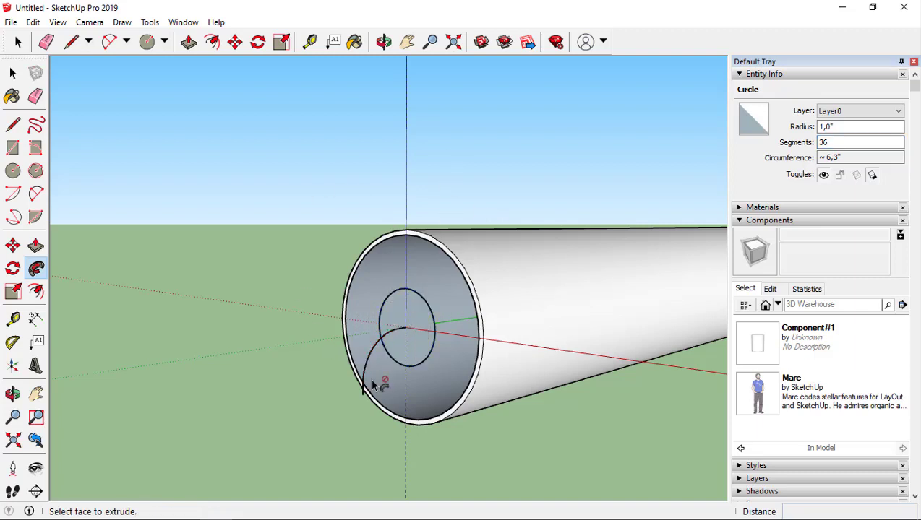
key(space)
click(372, 358)
- Select the whole arc path and Follow Me the 36-segment inner circle along it into an elbow
scroll(374, 352, up, 2)
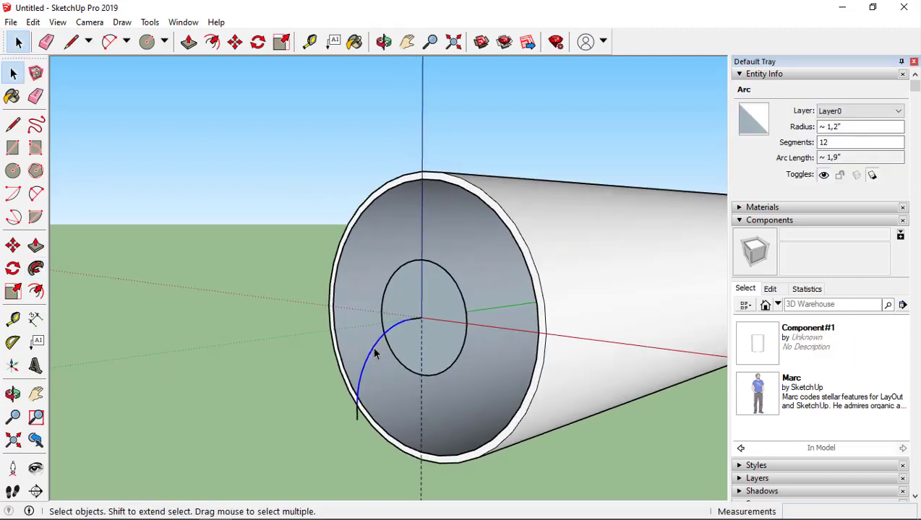
triple_click(374, 353)
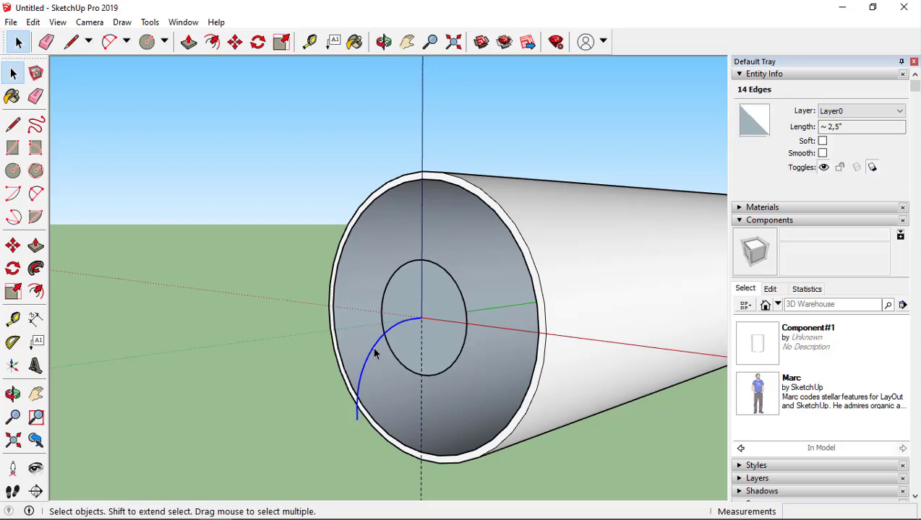
click(35, 268)
click(446, 336)
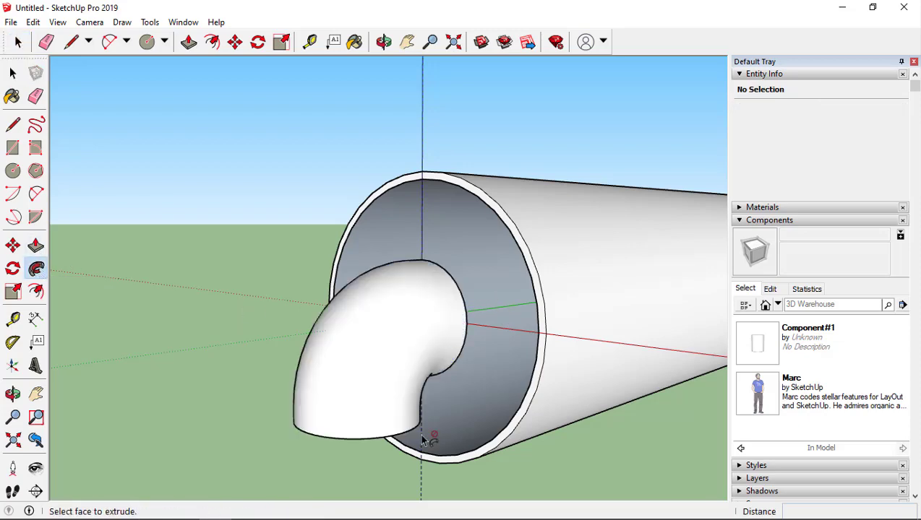
mouse_move(432, 438)
middle_down()
mouse_move(462, 303)
mouse_move(408, 370)
middle_up()
scroll(361, 363, up, 3)
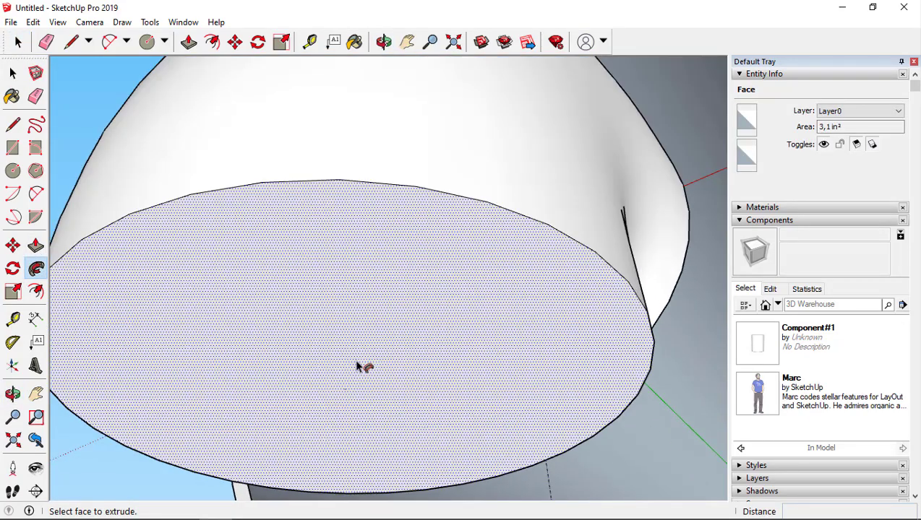
scroll(359, 362, up, 3)
scroll(359, 366, down, 2)
mouse_move(361, 366)
middle_down()
mouse_move(379, 384)
mouse_move(384, 342)
mouse_move(377, 447)
middle_up()
scroll(379, 338, up, 3)
- Select and delete the leftover vertical edge and arc path inside the elbow
scroll(374, 334, down, 3)
key(space)
click(391, 414)
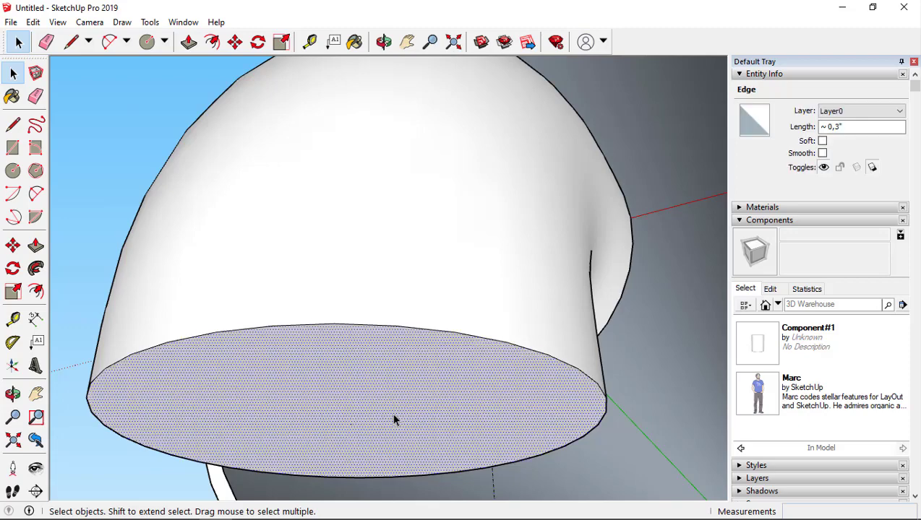
click(438, 405)
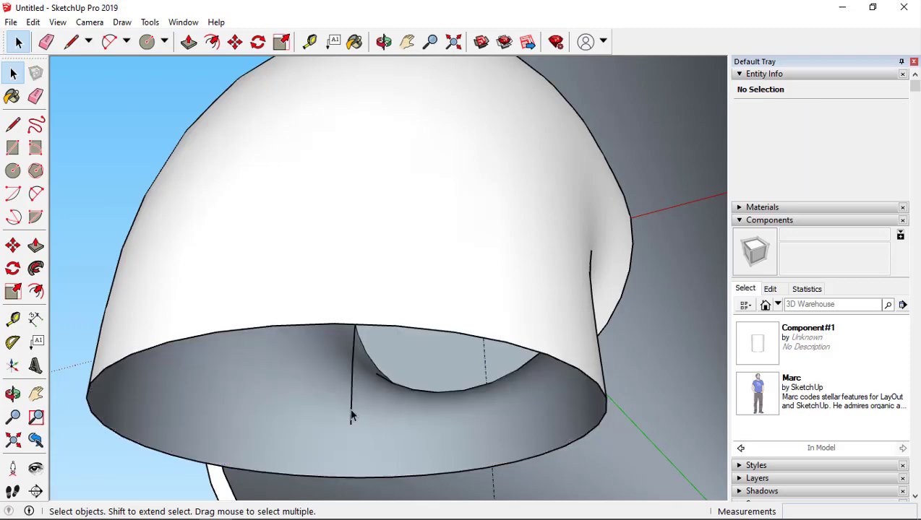
click(351, 416)
middle_drag(350, 405, 455, 271)
click(456, 271)
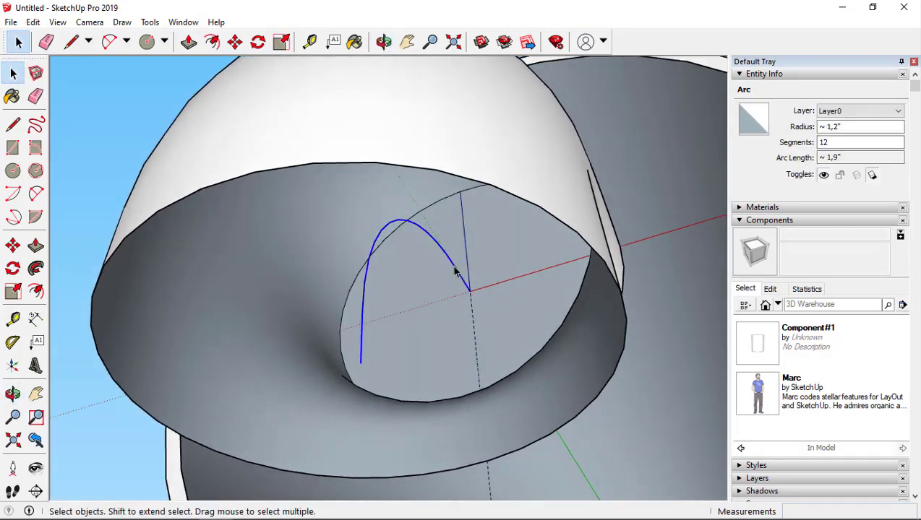
key(Delete)
scroll(459, 339, down, 1)
- Draw a line across the opening's rim to re-create the elbow's flat end face
key(l)
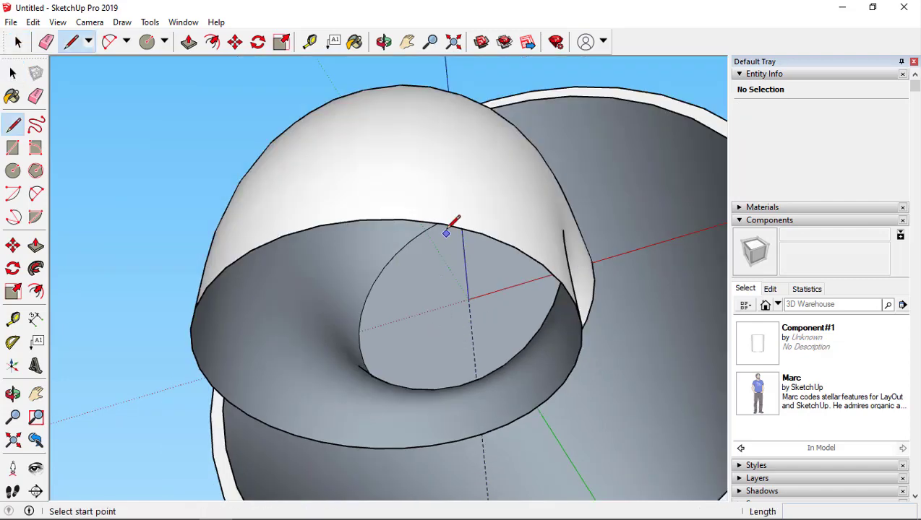
click(444, 226)
click(563, 383)
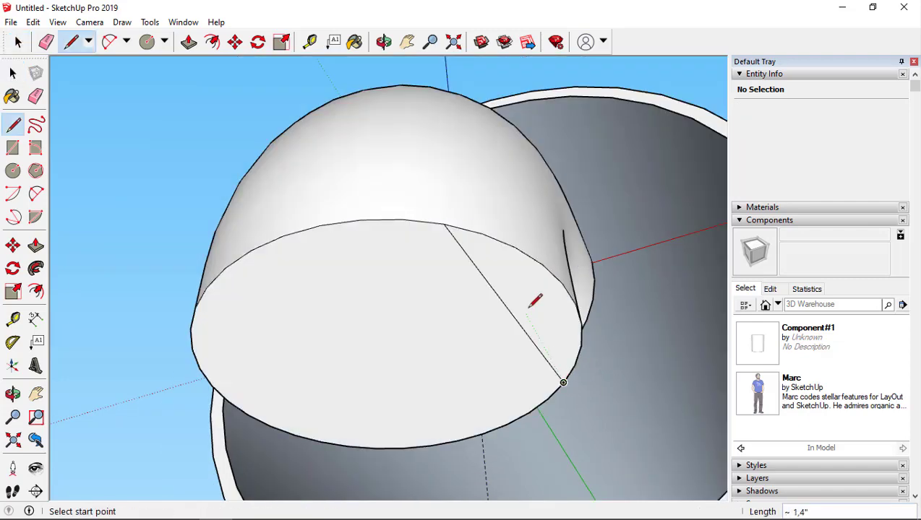
key(e)
scroll(513, 322, down, 3)
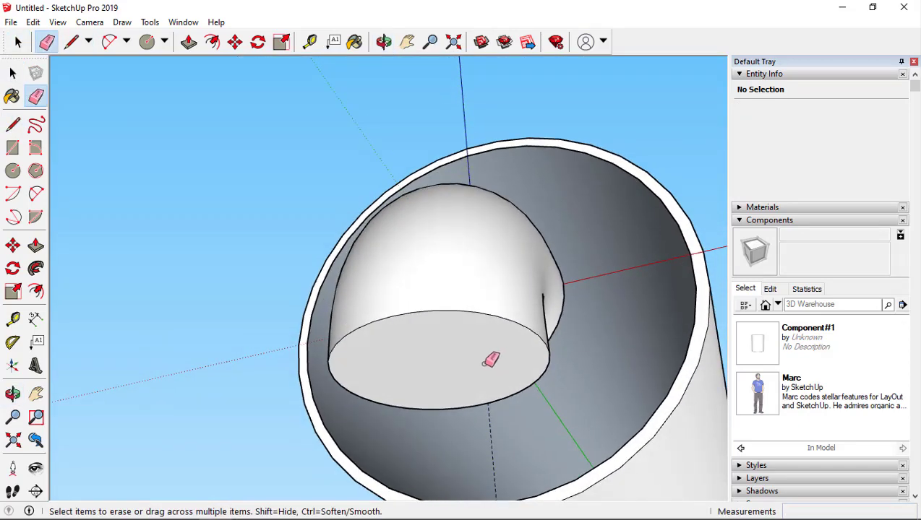
- Offset the outline of the elbow's open end face
key(f)
click(497, 363)
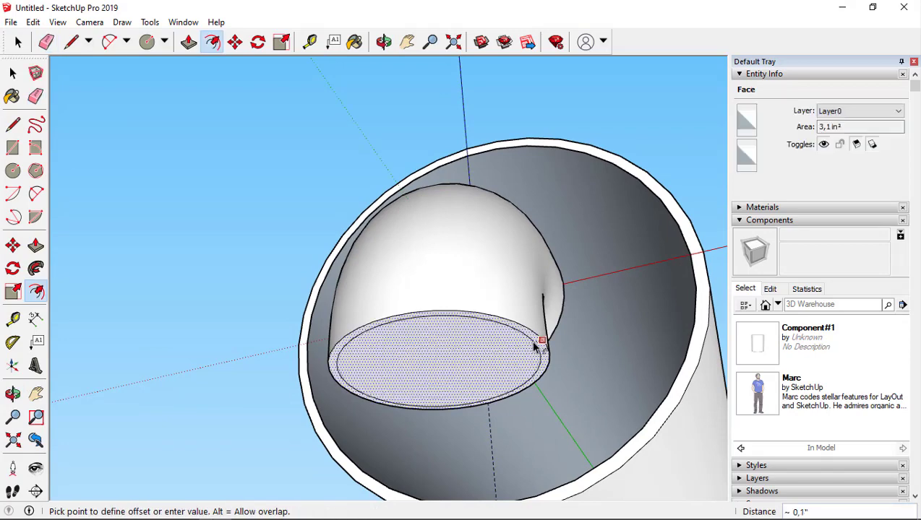
click(535, 348)
scroll(501, 363, down, 3)
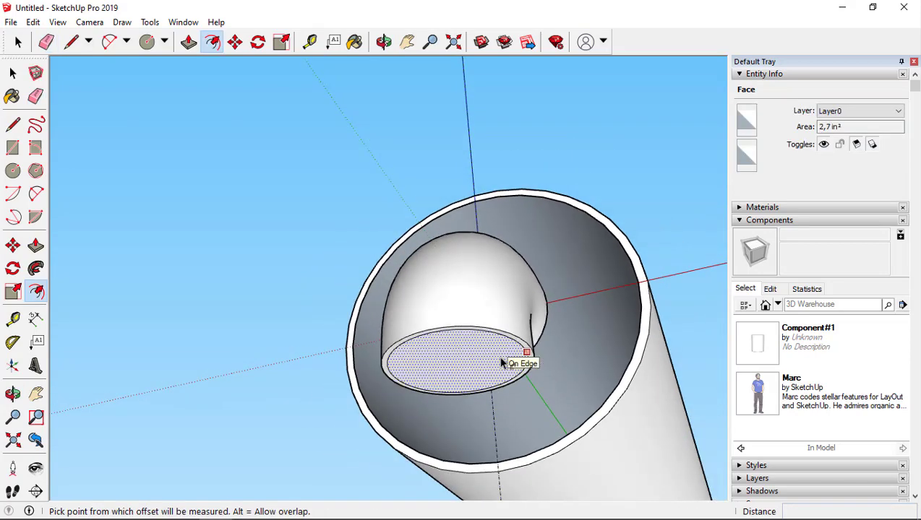
click(497, 356)
- Push/Pull the elbow's end face out 2.2" into a straight stub
key(p)
click(485, 368)
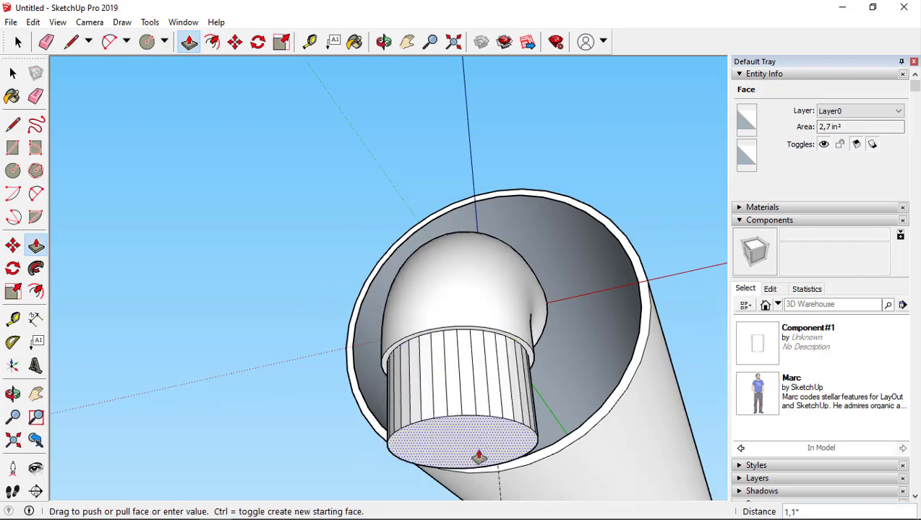
scroll(475, 451, down, 3)
click(492, 419)
- Select the entire elbow and make it a single group
key(space)
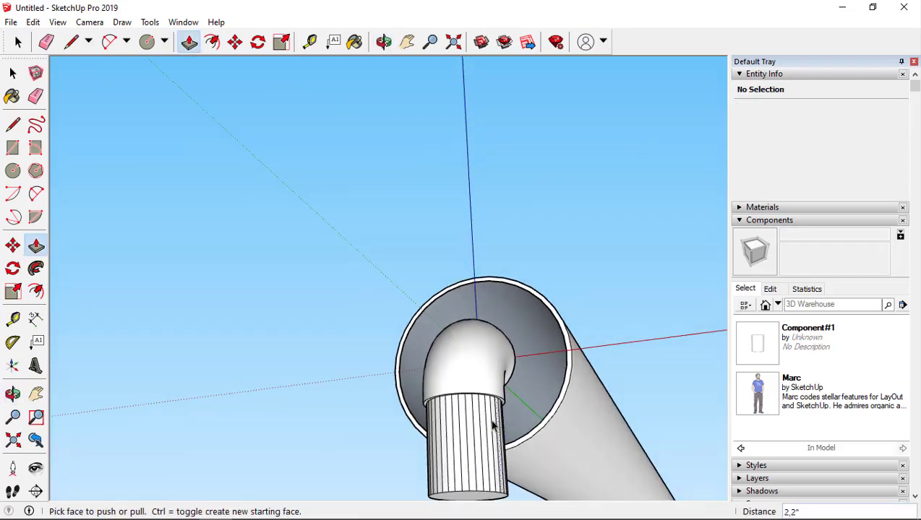
click(485, 387)
scroll(495, 373, up, 2)
mouse_move(495, 373)
middle_down()
mouse_move(403, 376)
mouse_move(415, 370)
middle_up()
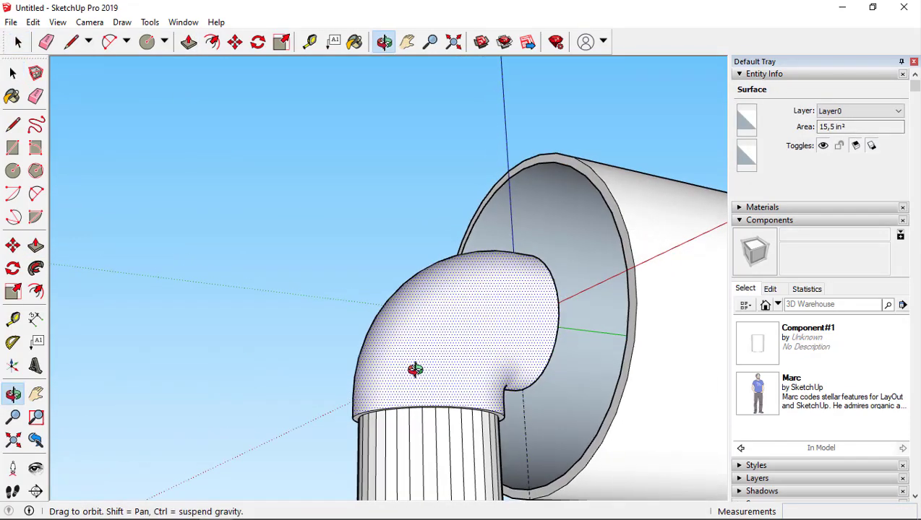
scroll(475, 368, down, 2)
triple_click(474, 361)
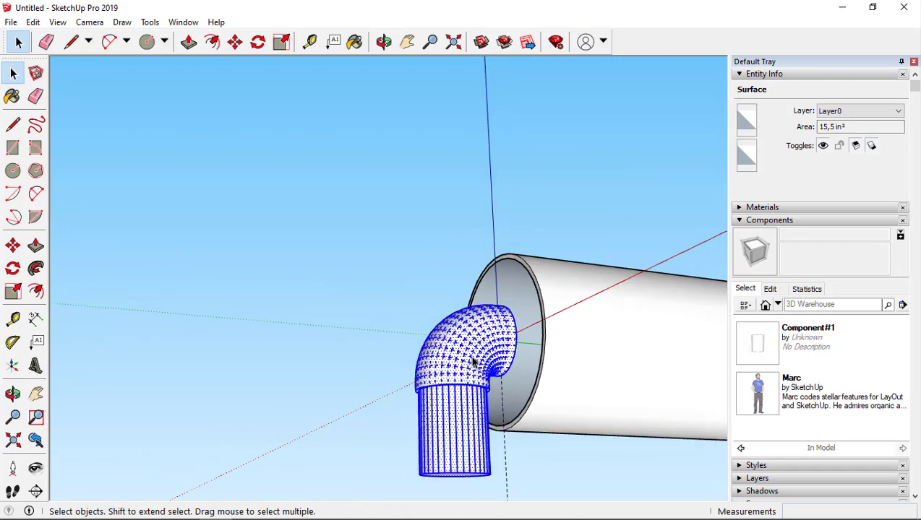
right_click(473, 362)
click(518, 228)
mouse_move(533, 235)
middle_down()
mouse_move(565, 302)
mouse_move(545, 309)
middle_up()
click(565, 302)
scroll(522, 321, up, 2)
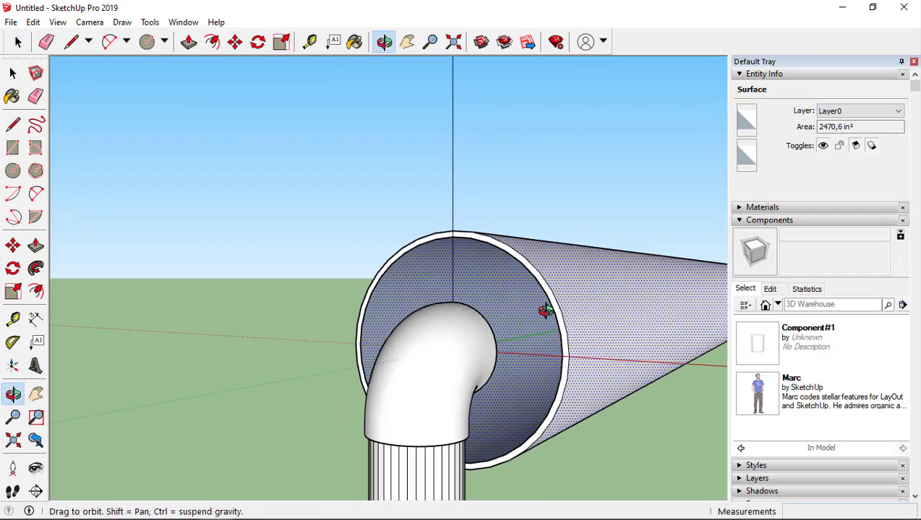
- Close the pipe's near end with a face using a temporary line, then erase the line
key(l)
click(520, 262)
click(560, 335)
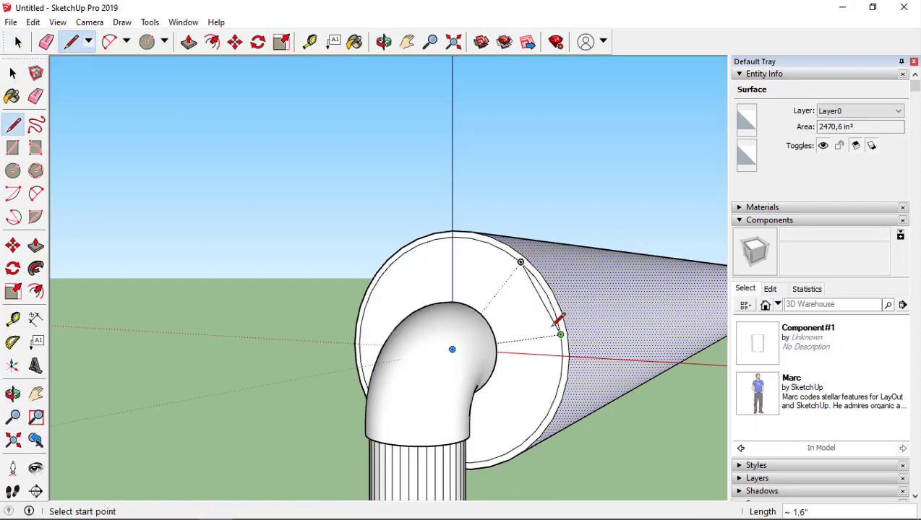
key(e)
click(538, 297)
mouse_move(510, 308)
middle_down()
mouse_move(544, 316)
mouse_move(524, 312)
middle_up()
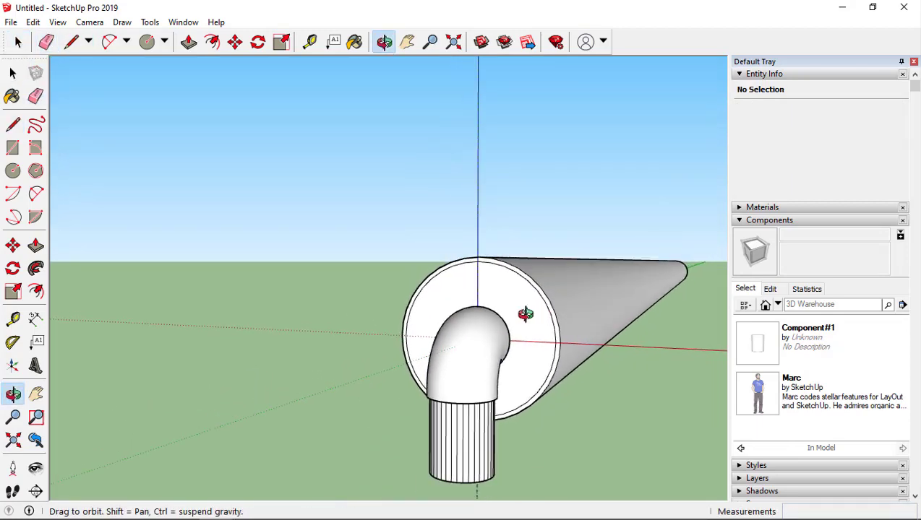
- Offset the pipe end face by 0.2" to create a thin rim ring
key(f)
click(533, 262)
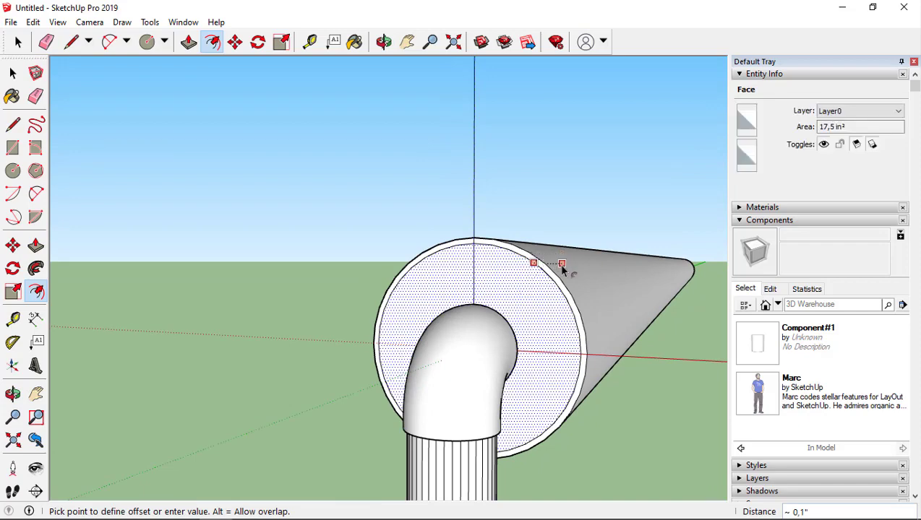
scroll(560, 269, up, 2)
scroll(555, 278, up, 2)
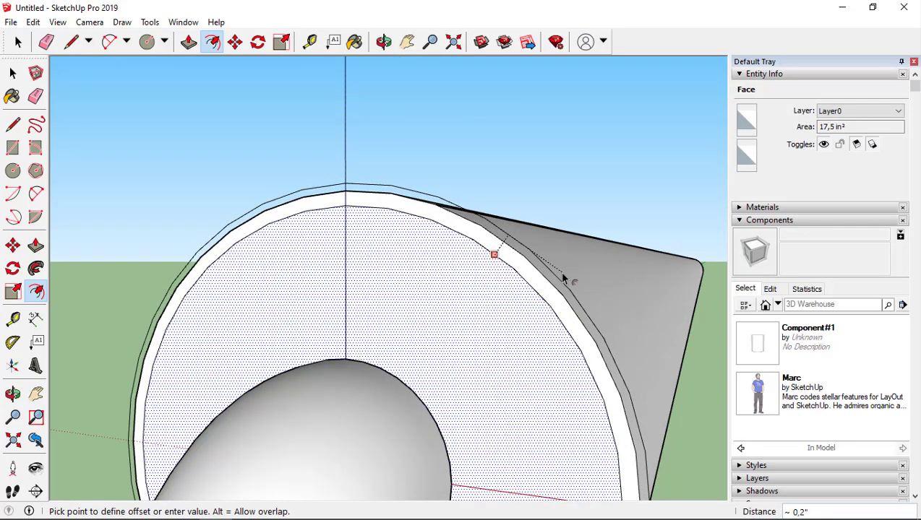
click(563, 279)
middle_drag(602, 300, 547, 323)
- Push/Pull the rim ring out 2.5" to form a collar
key(p)
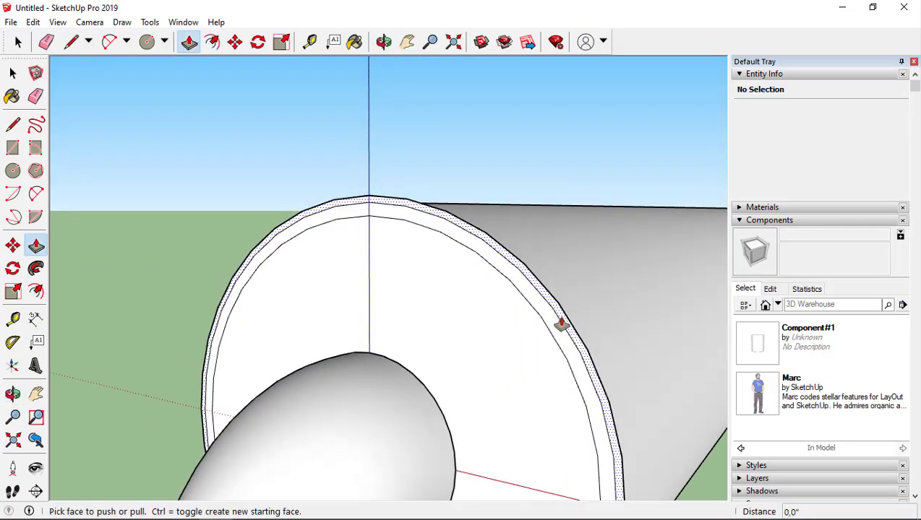
click(556, 329)
scroll(615, 311, down, 2)
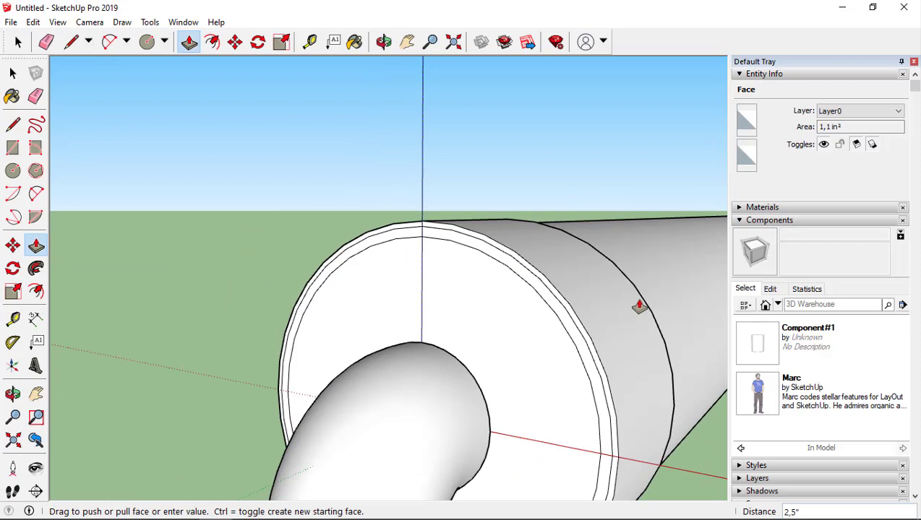
click(641, 308)
middle_drag(641, 308, 498, 345)
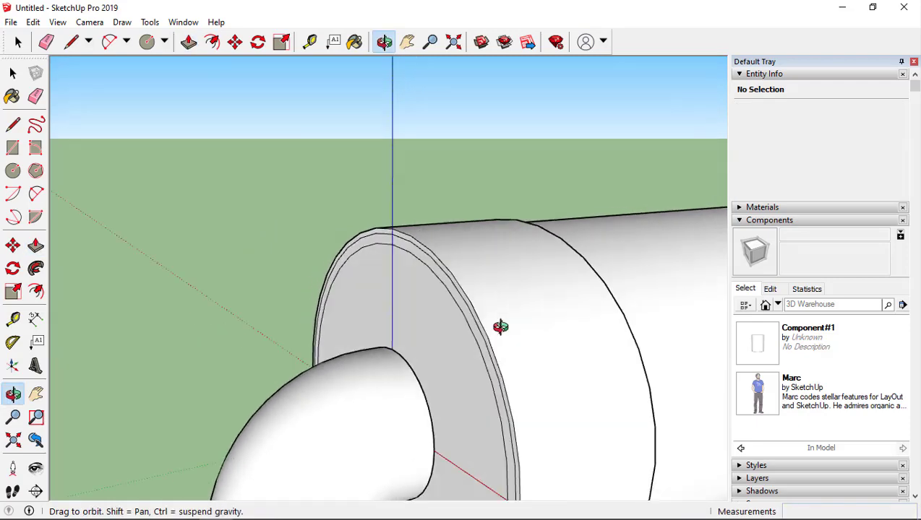
- Bring the whole pipe into view and draw a line along it end to end
scroll(498, 345, down, 3)
key(space)
mouse_move(508, 282)
middle_down()
mouse_move(566, 399)
mouse_move(667, 328)
middle_up()
mouse_move(589, 305)
shift+middle_down()
mouse_move(432, 352)
mouse_move(465, 358)
mouse_move(464, 368)
mouse_move(443, 367)
shift+middle_up()
key(l)
drag(325, 387, 626, 105)
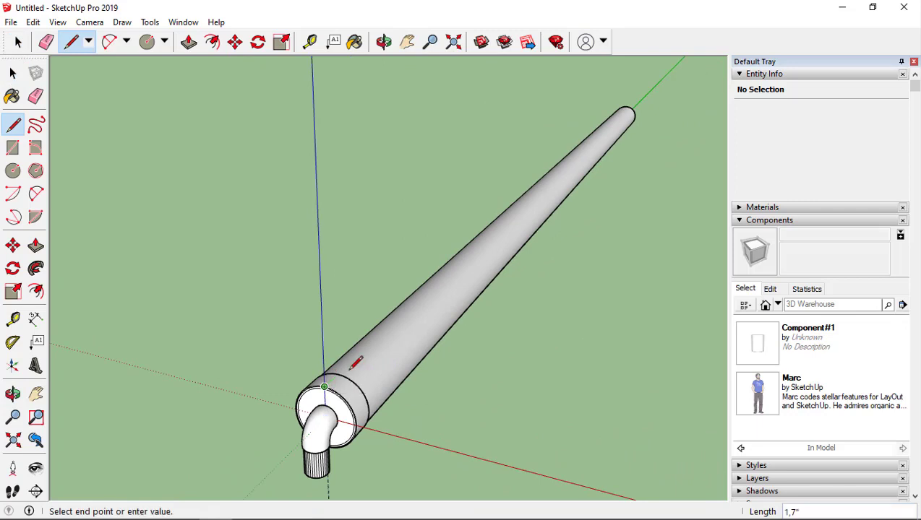
- Select all connected faces of the long pipe and collar and make them a group
key(space)
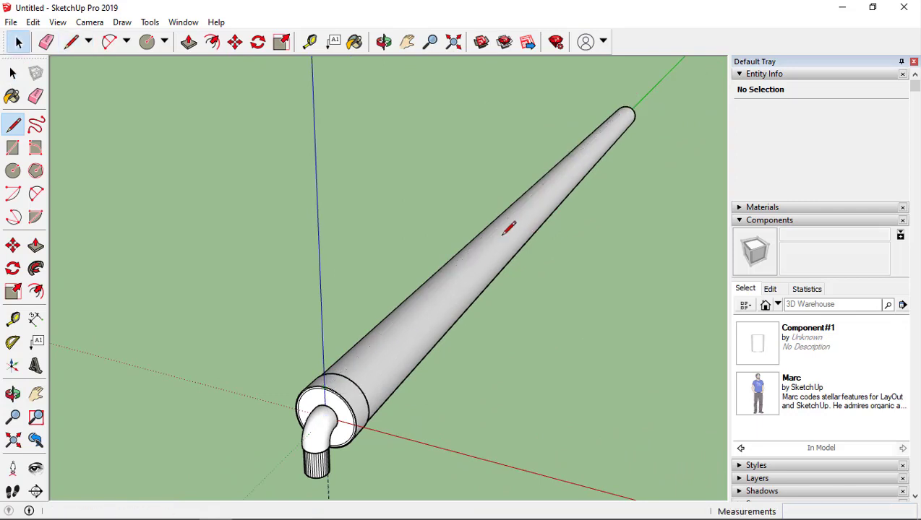
double_click(503, 243)
right_click(503, 243)
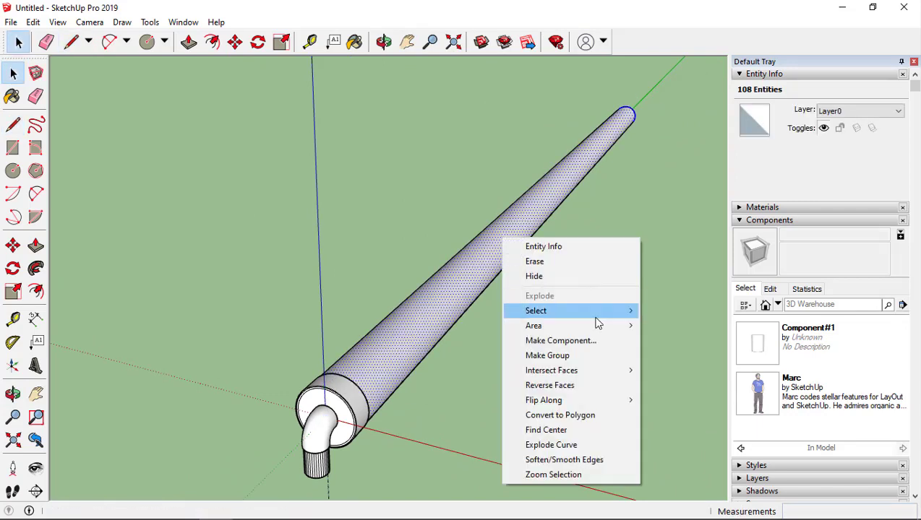
mouse_move(535, 311)
click(694, 325)
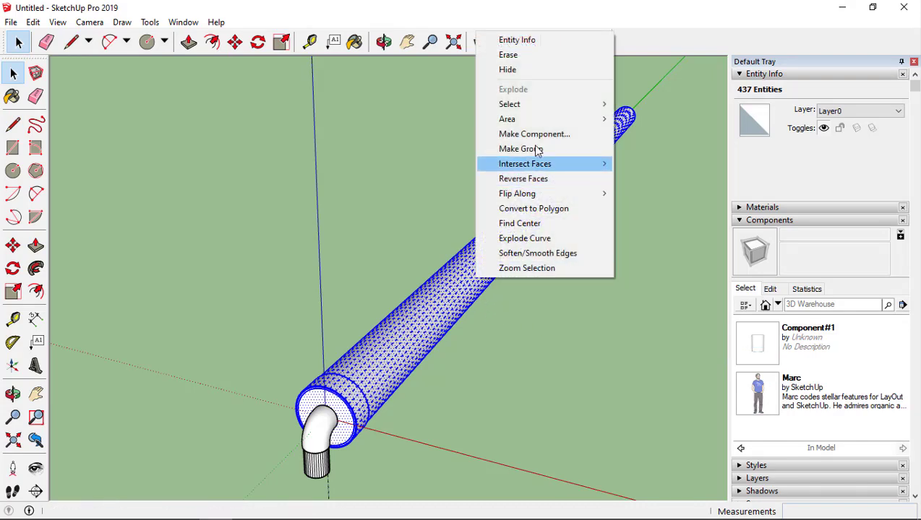
click(529, 149)
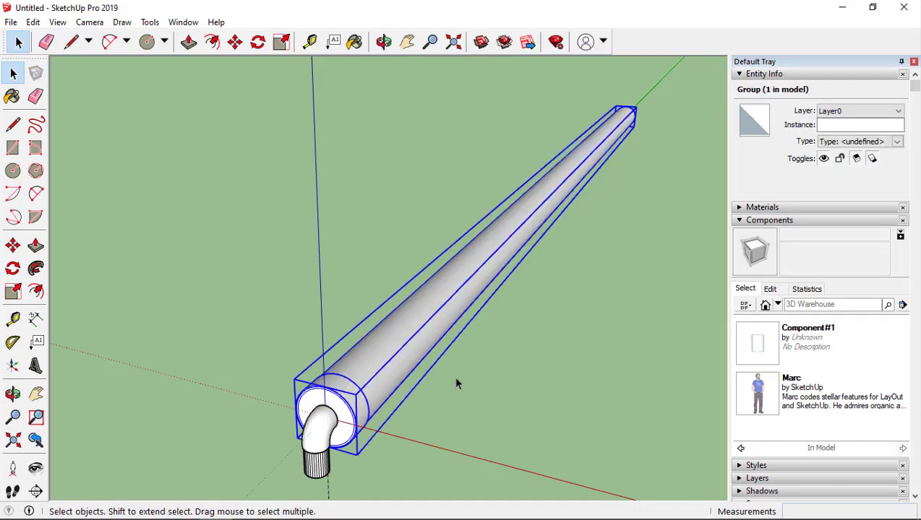
click(498, 391)
key(l)
click(324, 390)
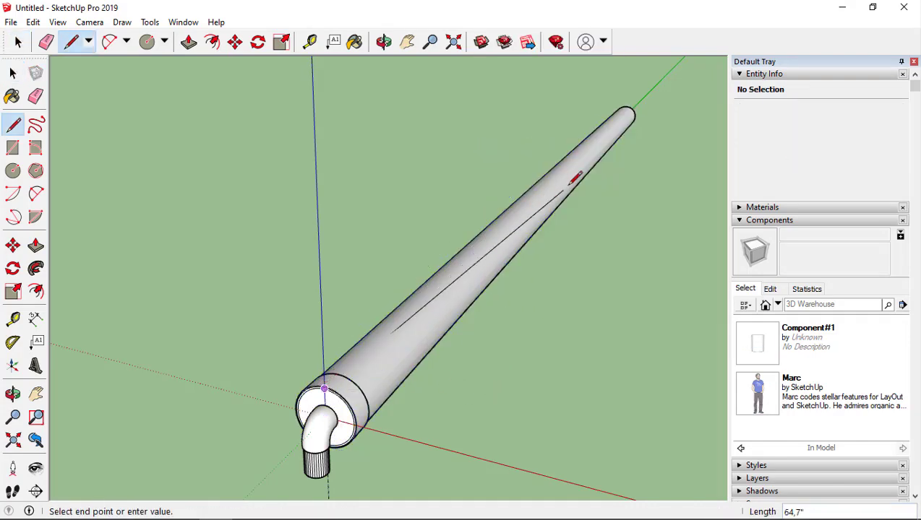
- Draw a reference line along the pipe's top from one end to the other
click(635, 94)
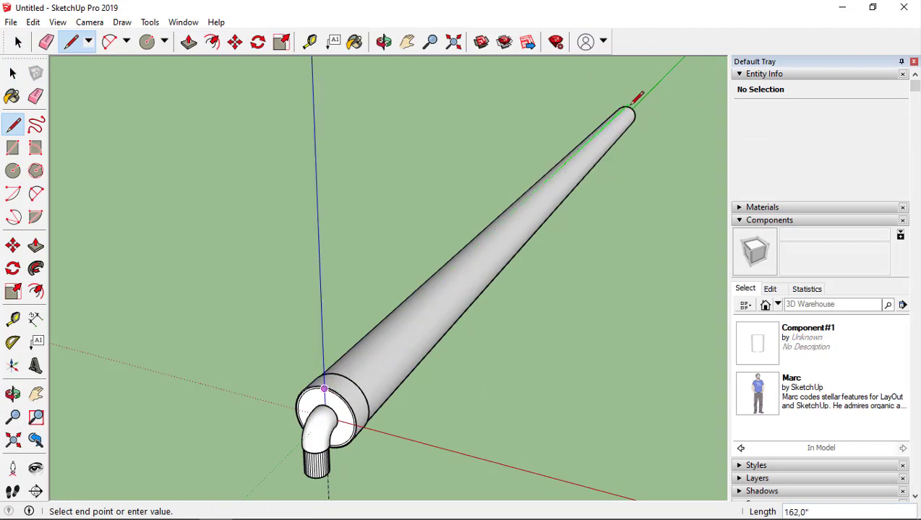
mouse_move(463, 298)
middle_down()
mouse_move(513, 322)
mouse_move(466, 287)
middle_up()
scroll(468, 287, up, 2)
key(Escape)
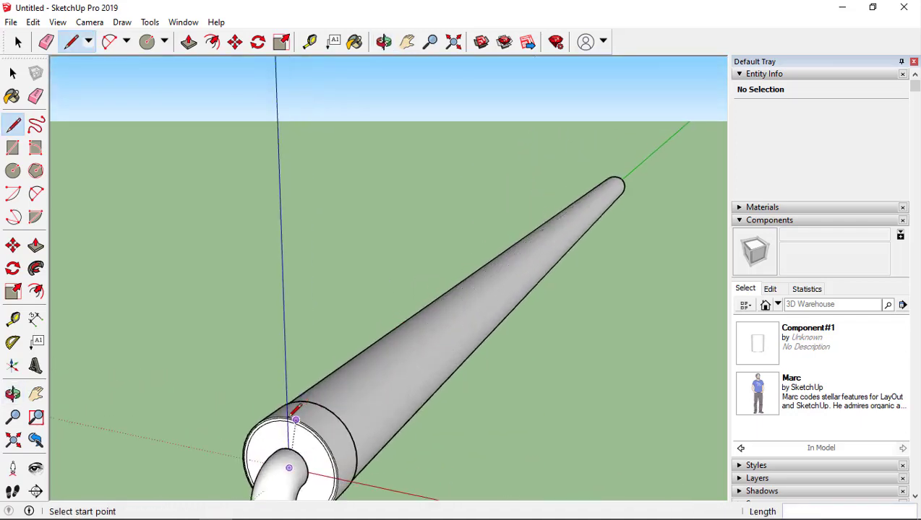
scroll(292, 409, up, 1)
scroll(290, 412, up, 2)
scroll(290, 413, up, 1)
click(289, 414)
scroll(289, 414, down, 2)
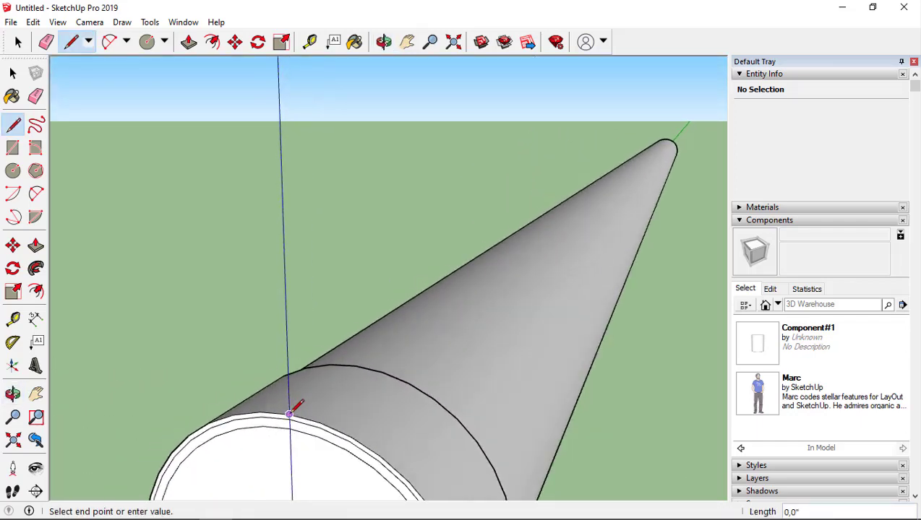
scroll(289, 414, down, 3)
click(595, 190)
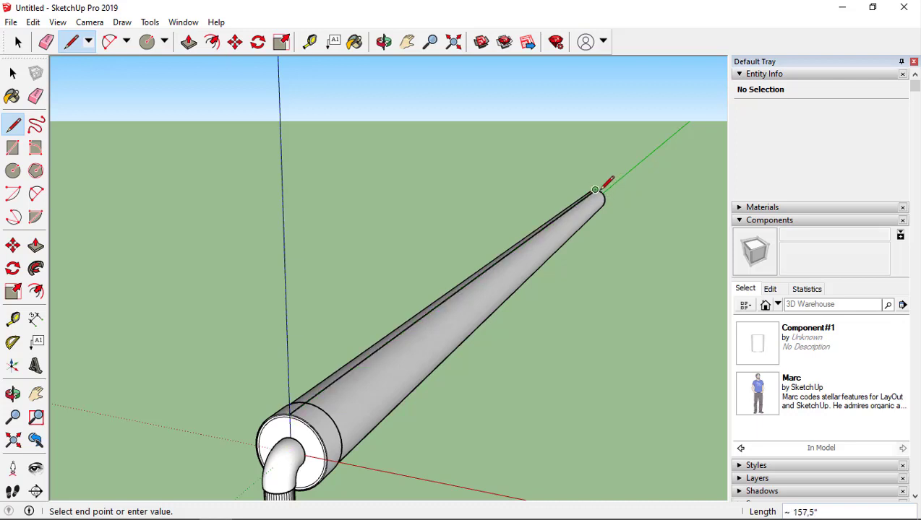
mouse_move(500, 329)
middle_down()
mouse_move(538, 362)
mouse_move(509, 339)
mouse_move(563, 430)
middle_up()
scroll(538, 365, down, 2)
- Select the whole pipe assembly, then deselect and reposition the view
key(space)
scroll(561, 425, down, 1)
middle_drag(497, 375, 594, 365)
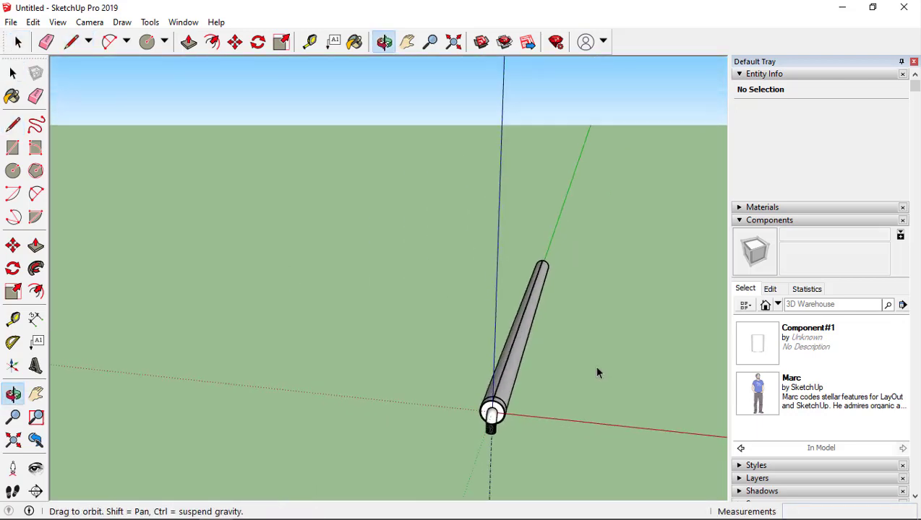
drag(441, 226, 579, 452)
mouse_move(579, 451)
middle_down()
mouse_move(635, 408)
mouse_move(547, 398)
middle_up()
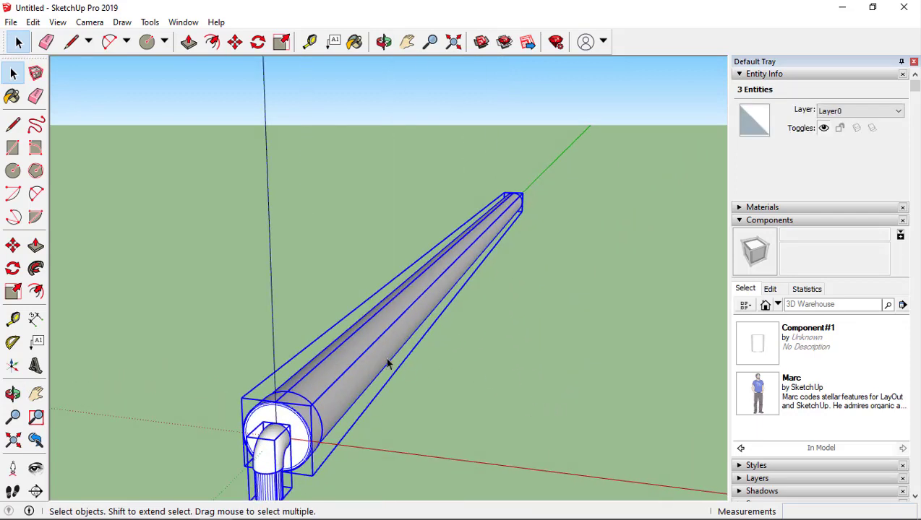
click(467, 396)
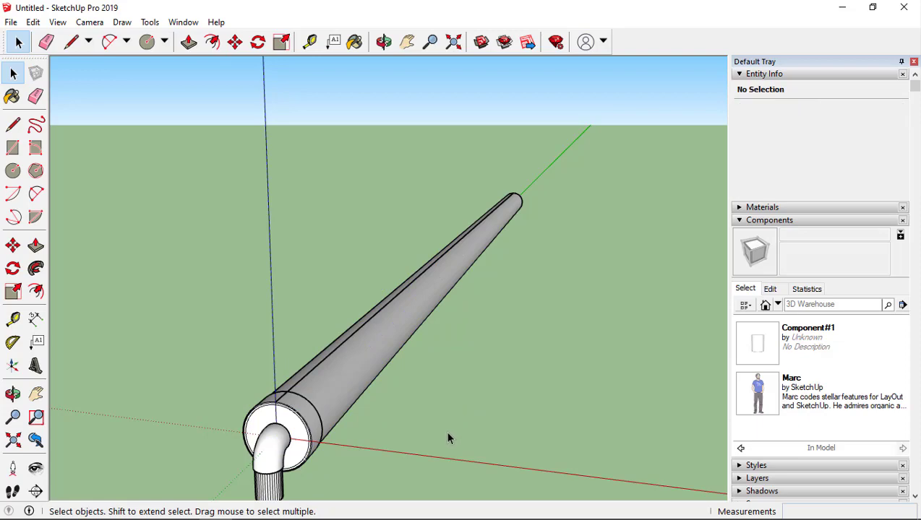
key(h)
mouse_move(466, 440)
mouse_down()
mouse_move(442, 326)
mouse_move(414, 310)
mouse_move(401, 375)
mouse_move(421, 377)
mouse_up()
middle_drag(420, 377, 350, 350)
- Set the model's length units to centimetres in Model Info
click(183, 22)
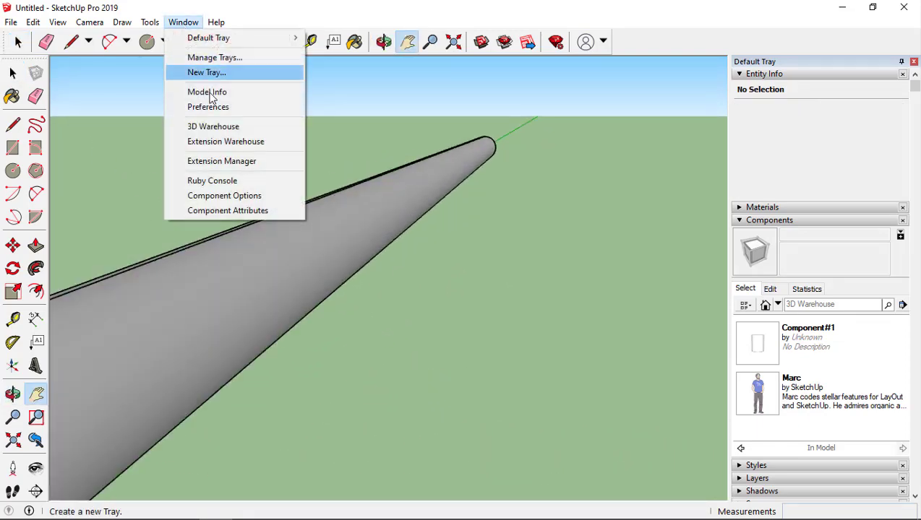
click(224, 93)
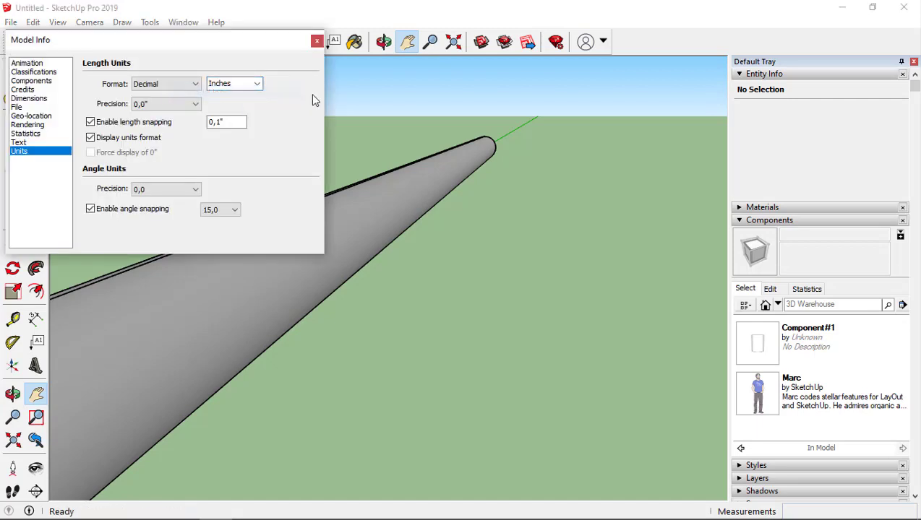
click(256, 87)
click(228, 120)
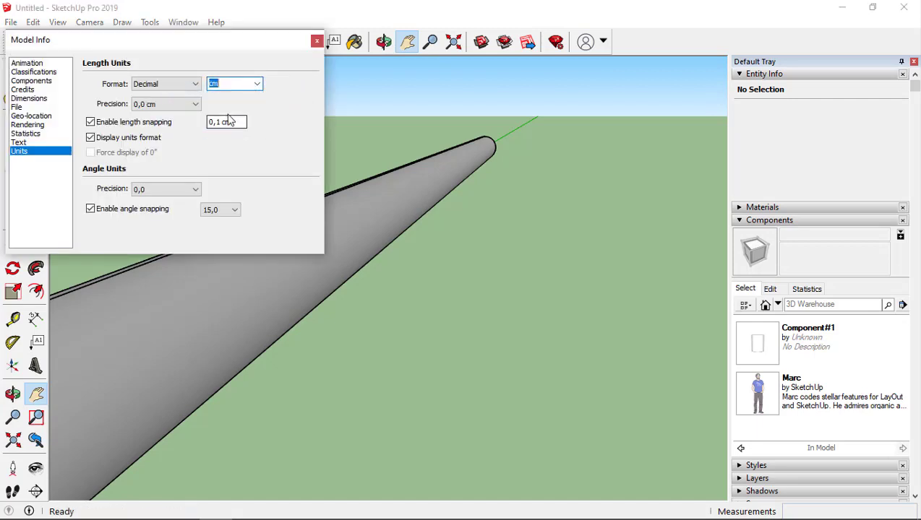
click(318, 41)
click(146, 41)
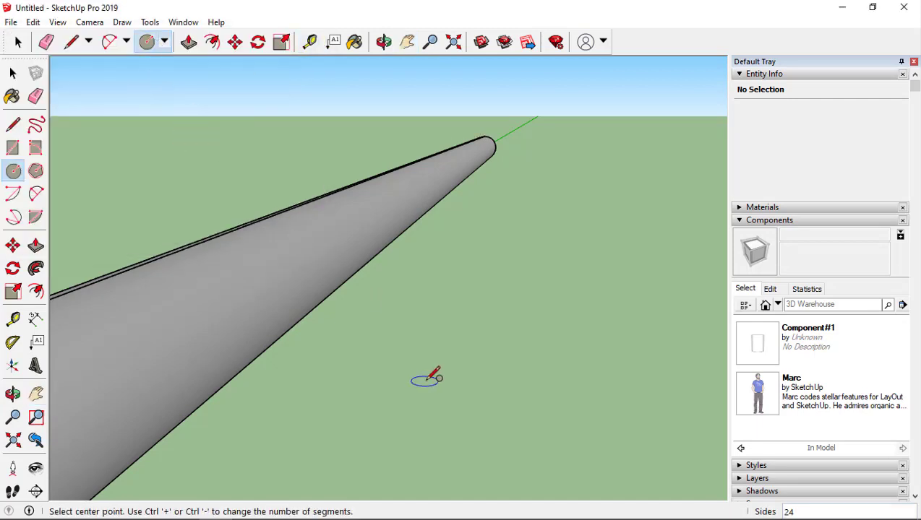
- Draw a 2.5 cm disc on the ground beside the pipe
click(443, 406)
text(2,5)
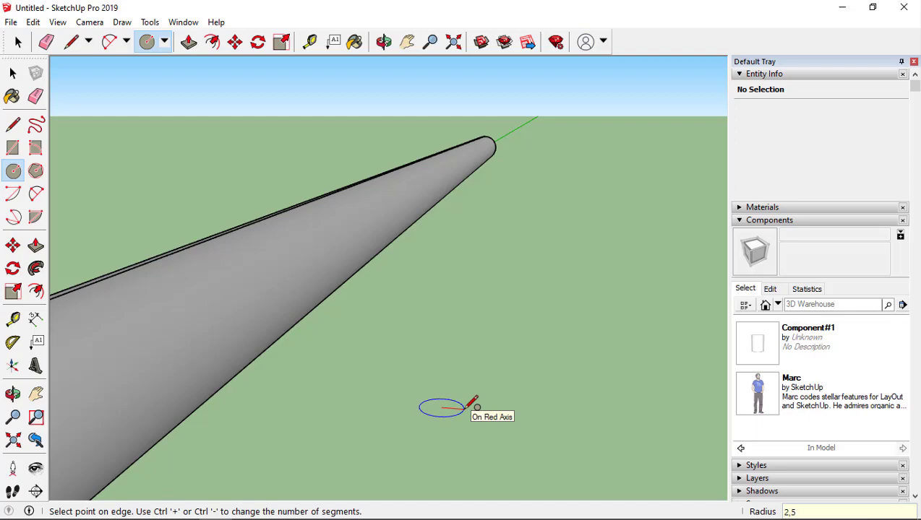
click(468, 405)
middle_drag(468, 407, 518, 443)
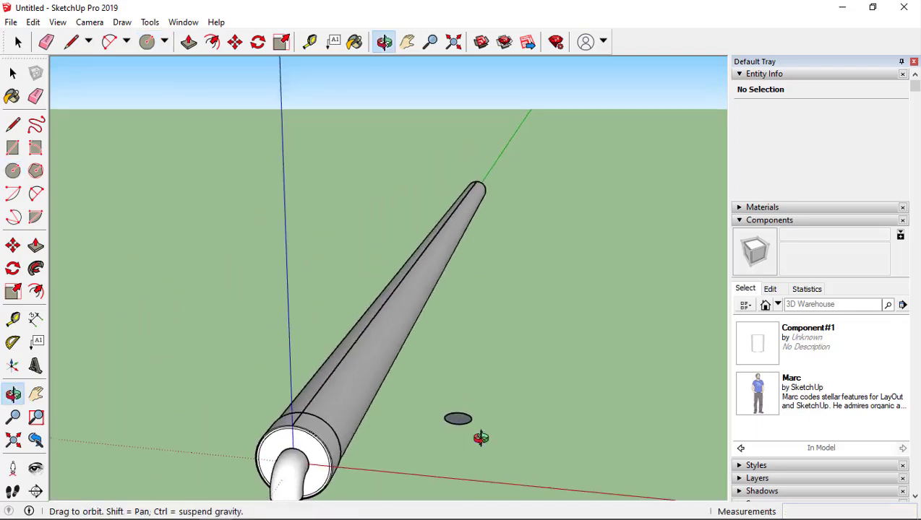
scroll(506, 434, up, 2)
scroll(484, 415, up, 2)
scroll(474, 401, up, 2)
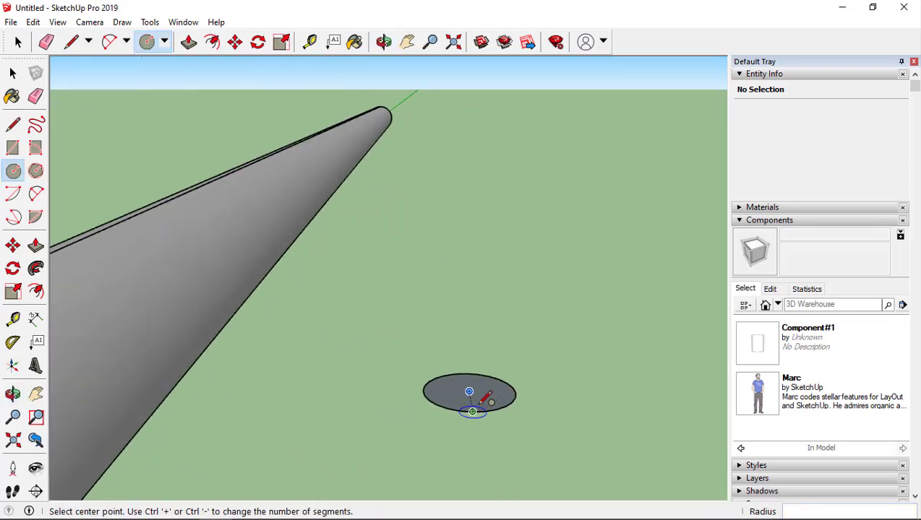
- Draw a vertical trapezoid profile face, 5 high, standing on the disc's centre
key(l)
click(469, 391)
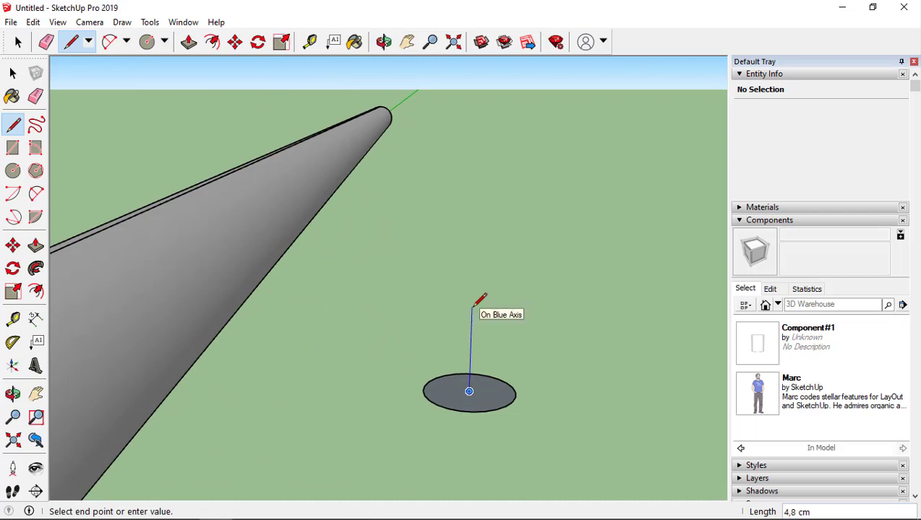
key(Return)
scroll(470, 390, up, 2)
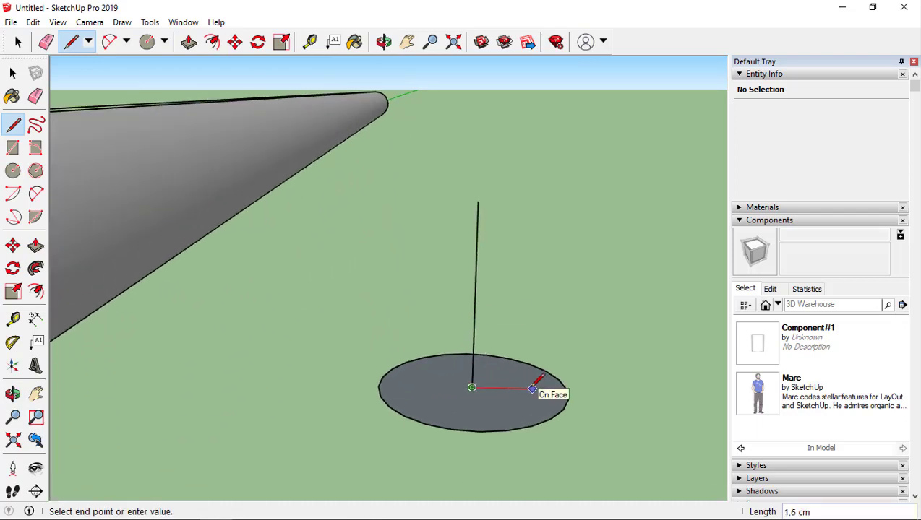
click(534, 202)
click(477, 201)
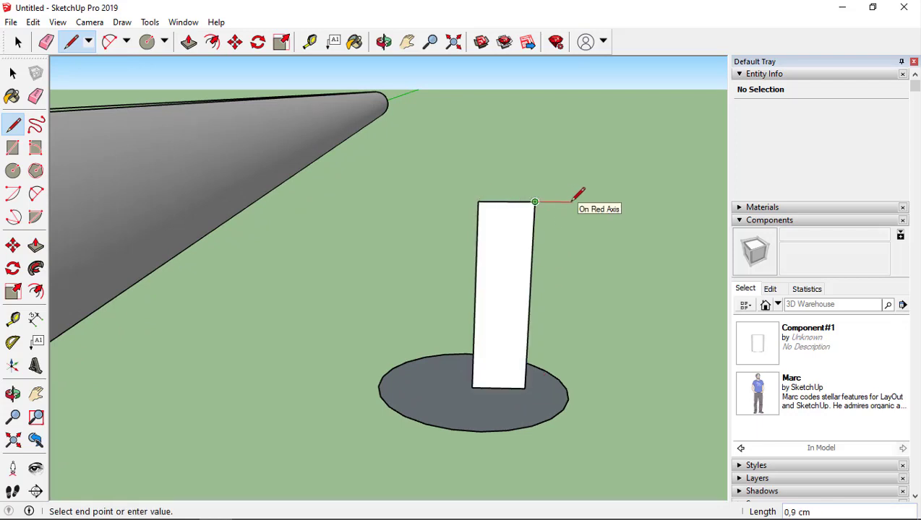
click(525, 387)
middle_drag(525, 387, 505, 335)
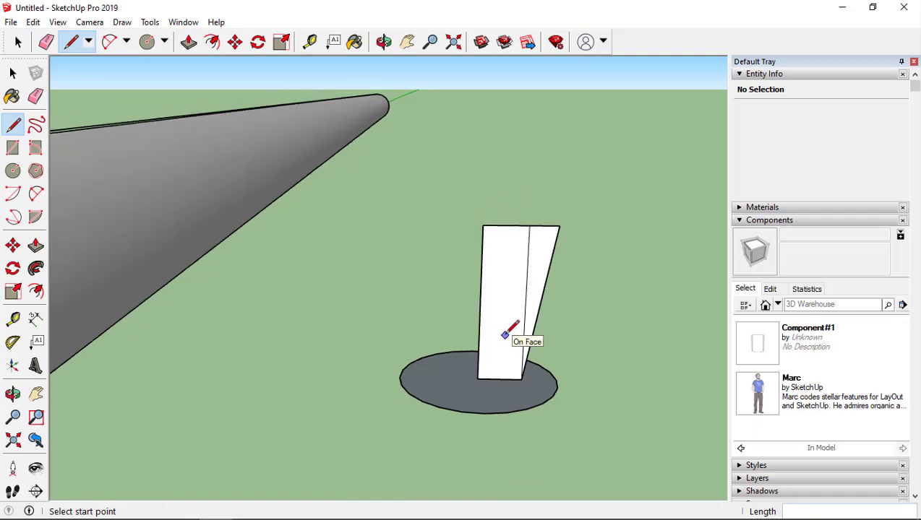
key(e)
click(525, 314)
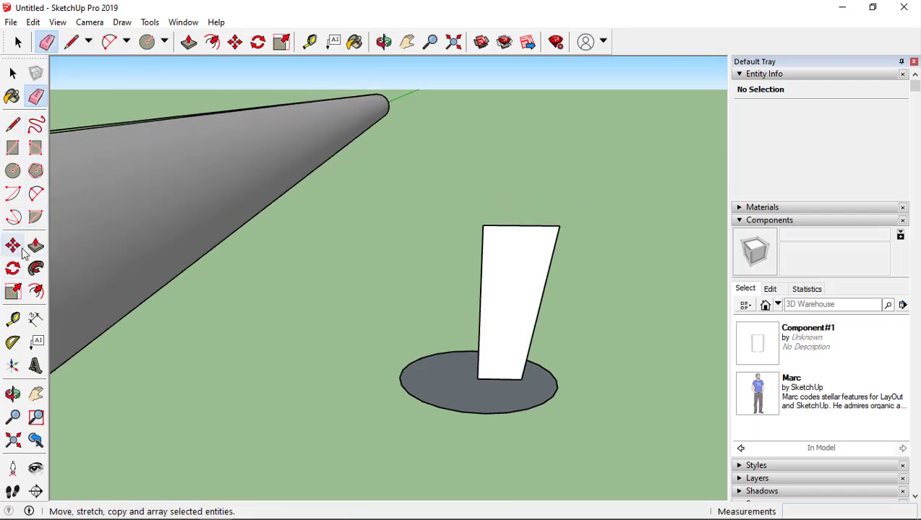
- Offset the trapezoid face inward by 0,2 cm for wall thickness
click(35, 291)
click(513, 287)
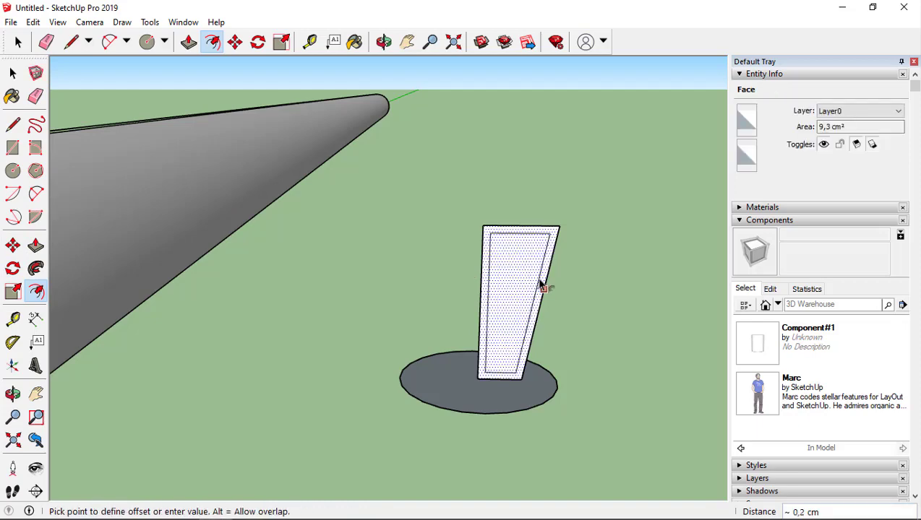
click(544, 284)
scroll(509, 288, up, 1)
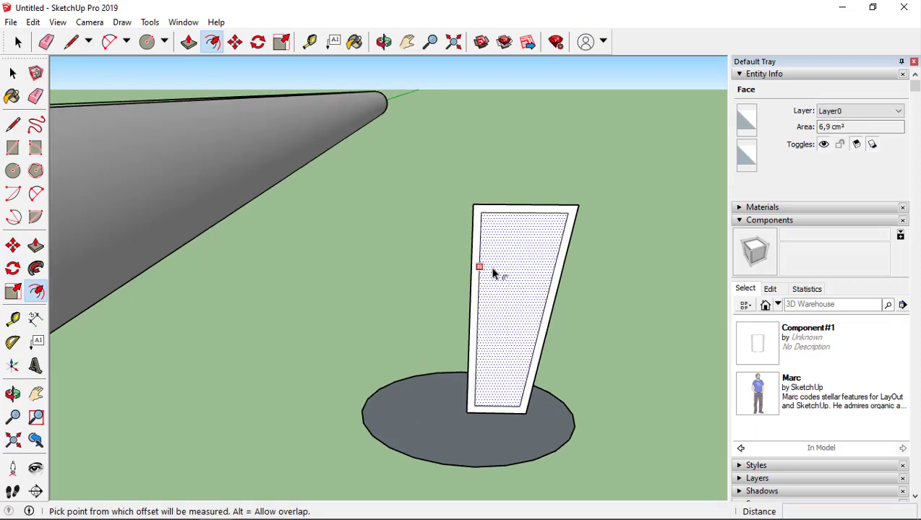
scroll(555, 232, up, 1)
scroll(534, 249, up, 2)
- Trim the offset with Line and Eraser, leaving a thin L-shaped wall profile
key(l)
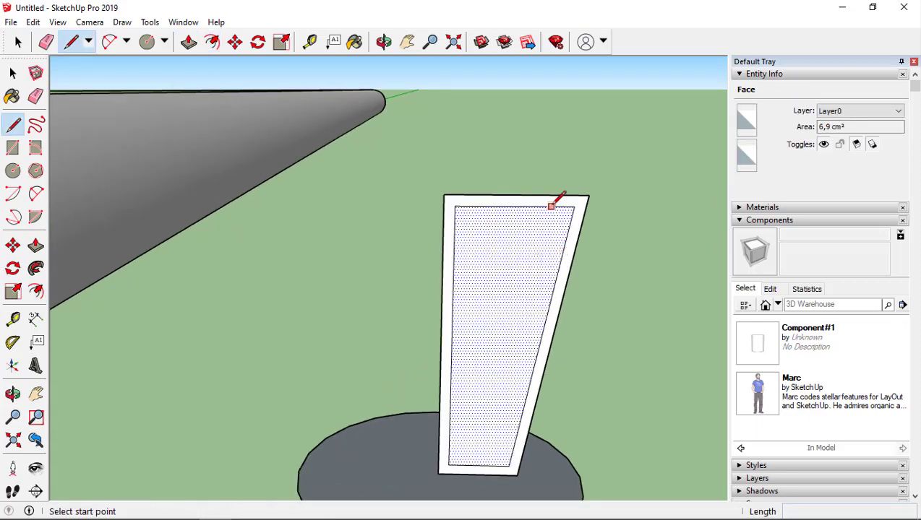
click(565, 206)
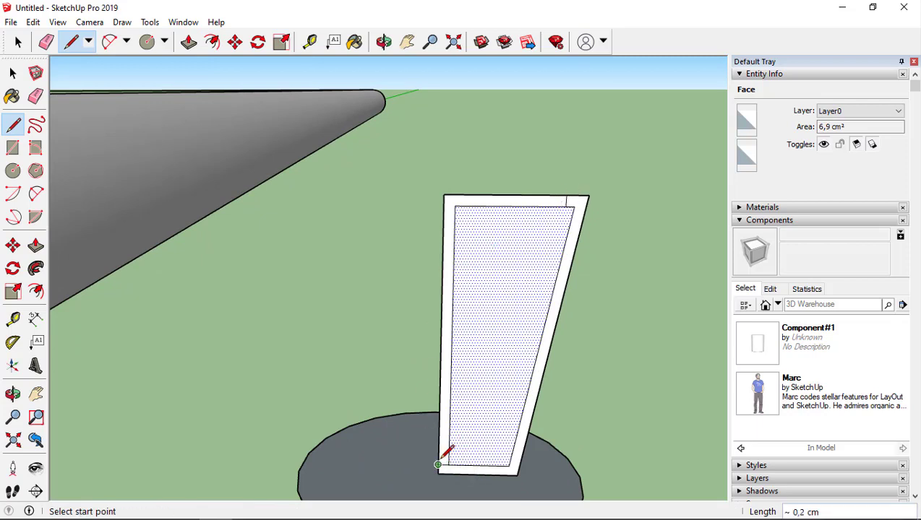
key(e)
drag(479, 396, 458, 309)
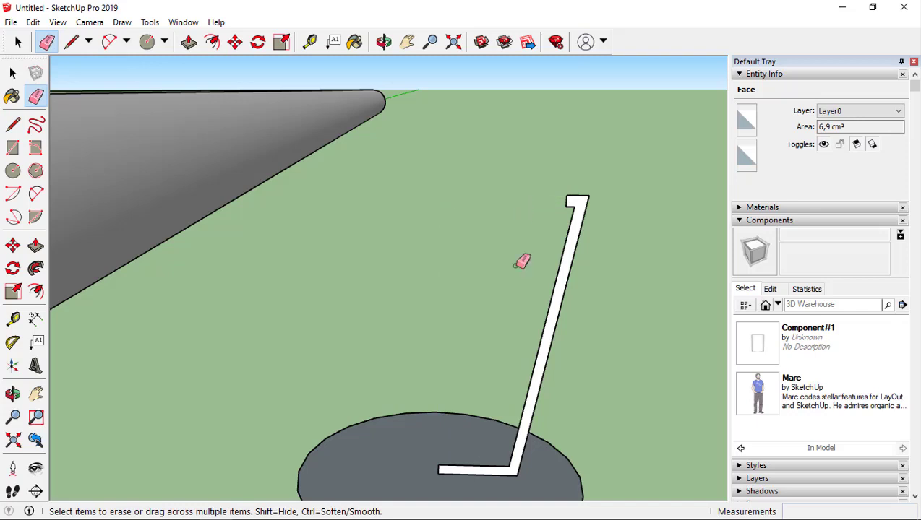
scroll(505, 350, down, 3)
key(space)
click(501, 419)
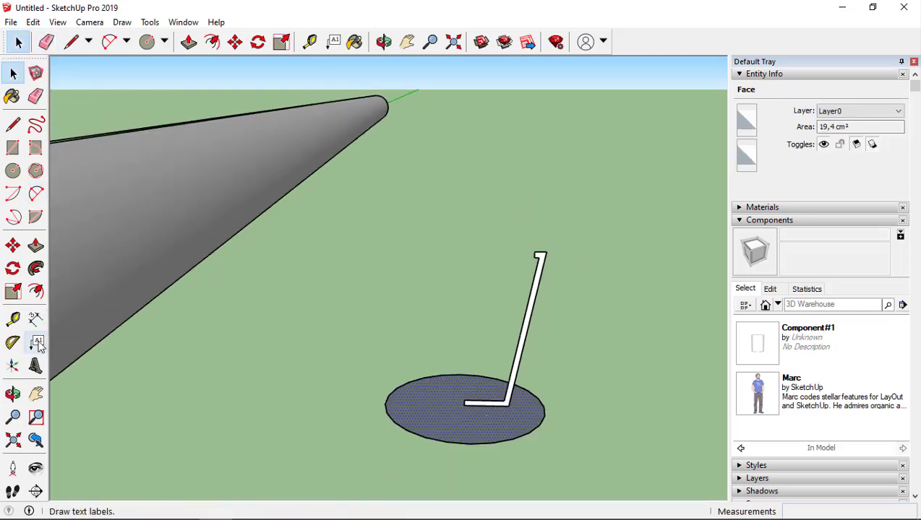
- Follow Me the profile around the disc into a tapered cup, then delete the base disc
click(36, 268)
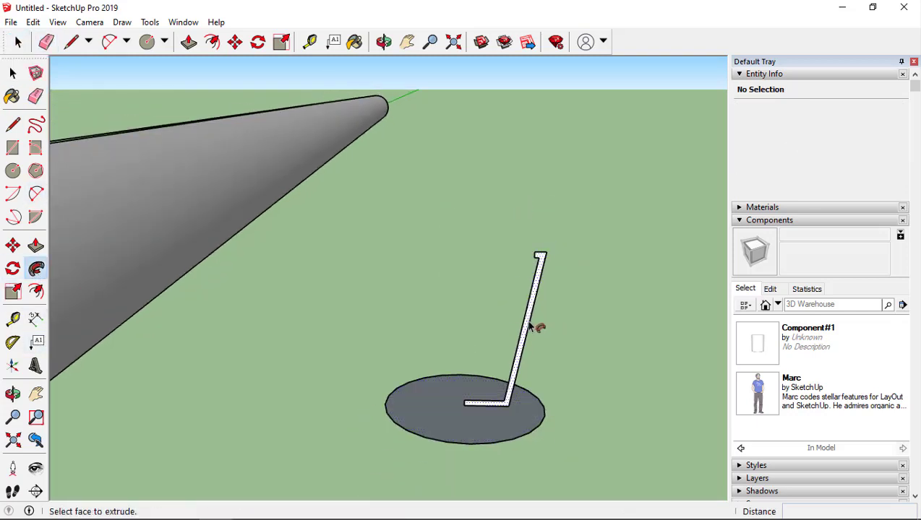
click(532, 326)
middle_drag(537, 345, 548, 360)
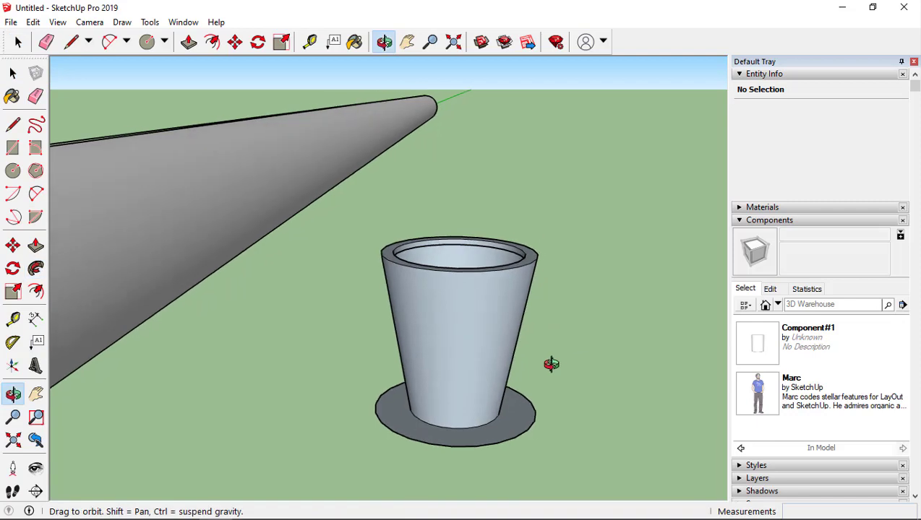
key(space)
click(513, 442)
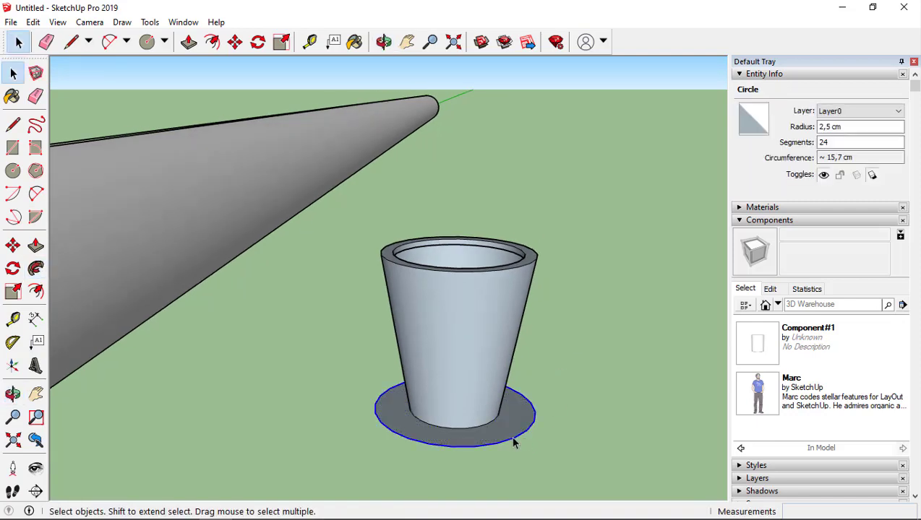
key(Delete)
scroll(453, 419, down, 3)
scroll(468, 433, down, 3)
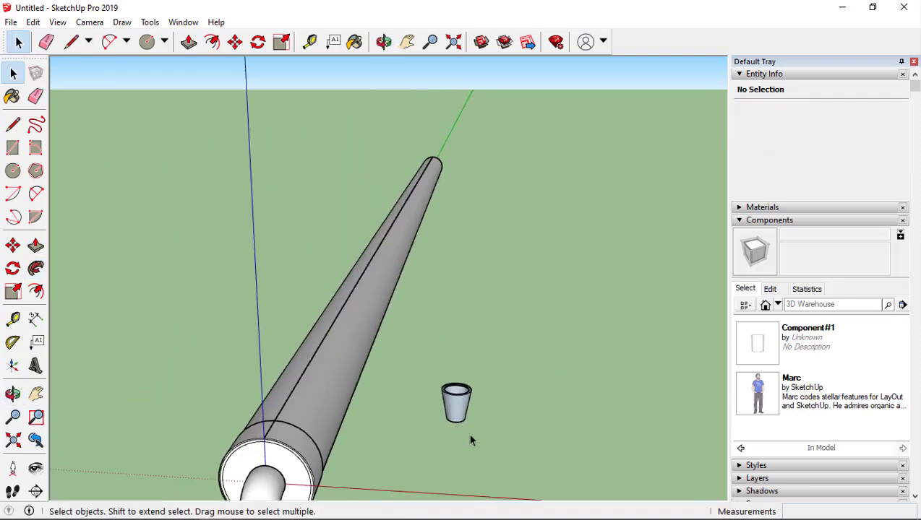
mouse_move(468, 433)
middle_down()
mouse_move(390, 388)
mouse_move(443, 383)
middle_up()
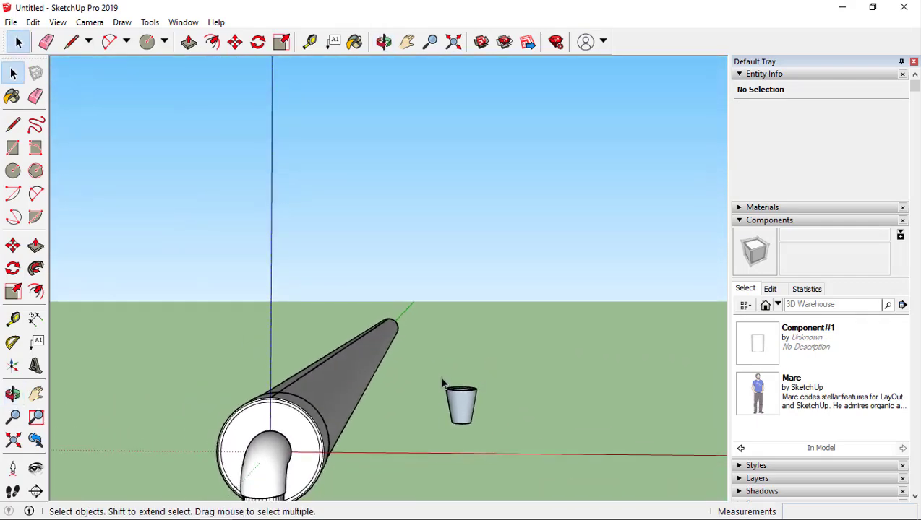
scroll(474, 420, up, 2)
- Make the whole cup a component named "Netpot"
triple_click(462, 408)
right_click(463, 408)
click(540, 303)
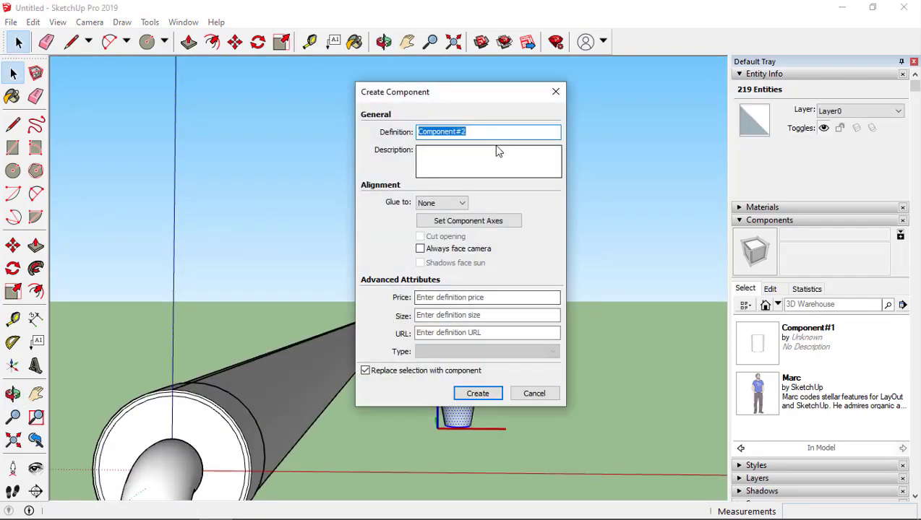
text(POT)
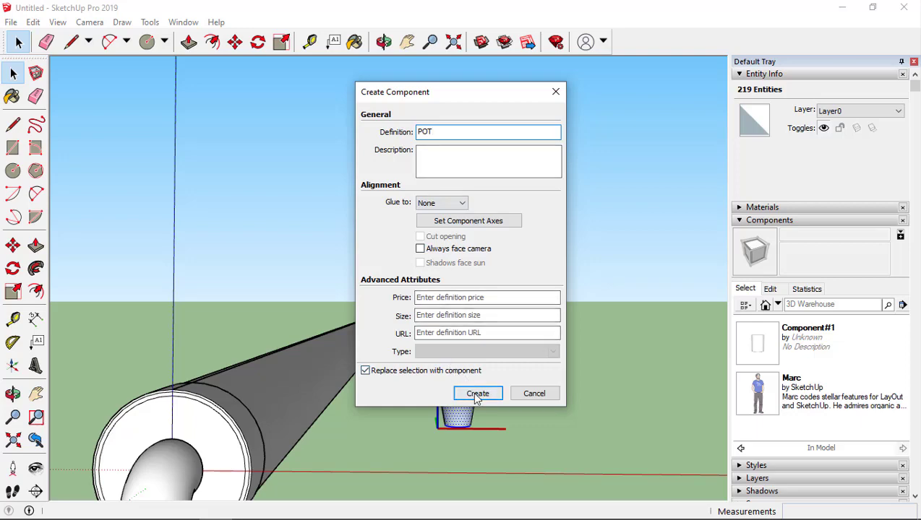
key(BackSpace)
key(BackSpace)
key(BackSpace)
text(Netpot)
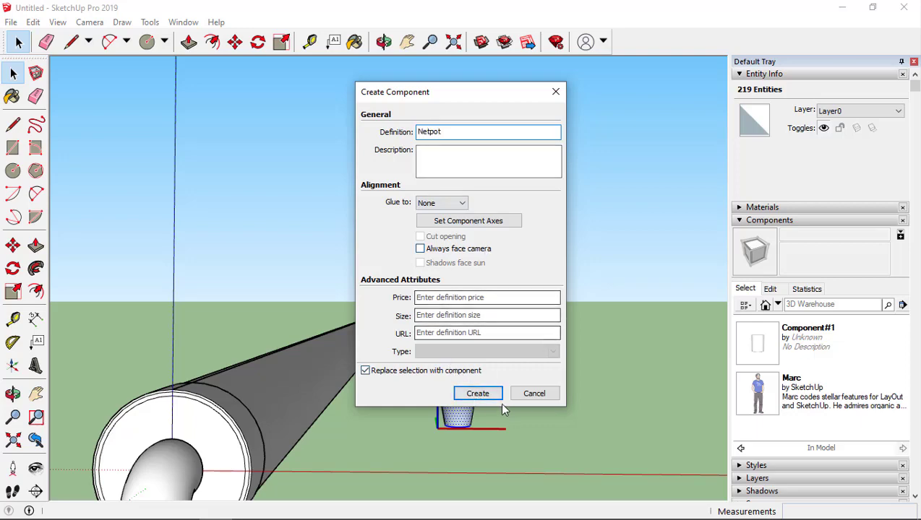
click(495, 396)
scroll(488, 386, up, 3)
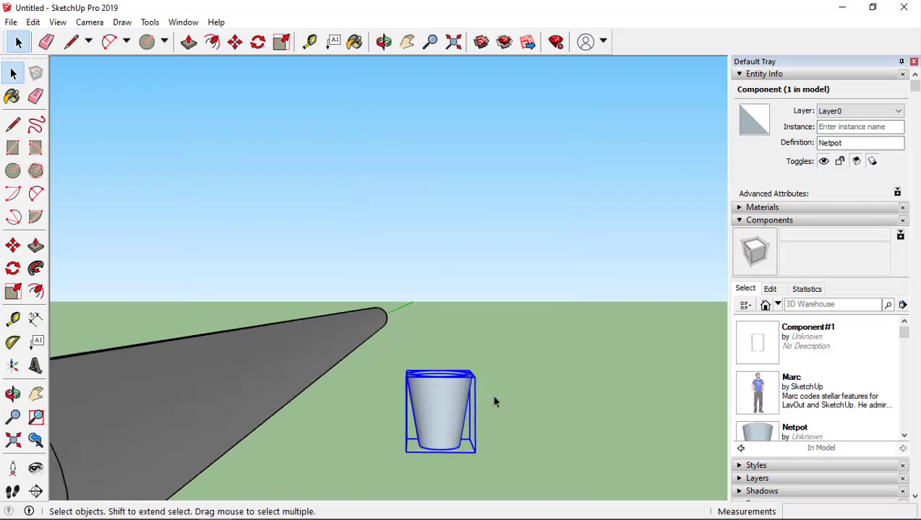
scroll(484, 405, down, 4)
- Move the net pot onto the end of the pipe
scroll(470, 434, up, 2)
scroll(405, 459, up, 1)
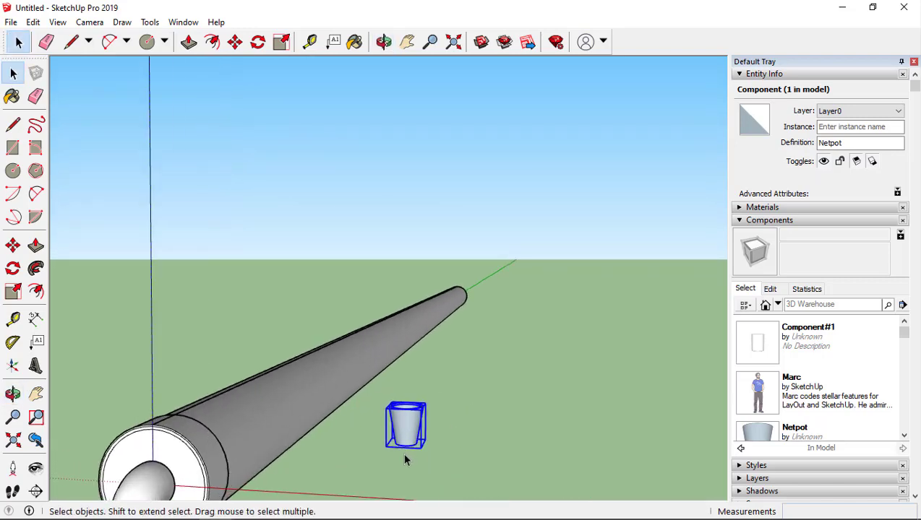
middle_drag(455, 452, 454, 433)
key(m)
scroll(405, 452, up, 2)
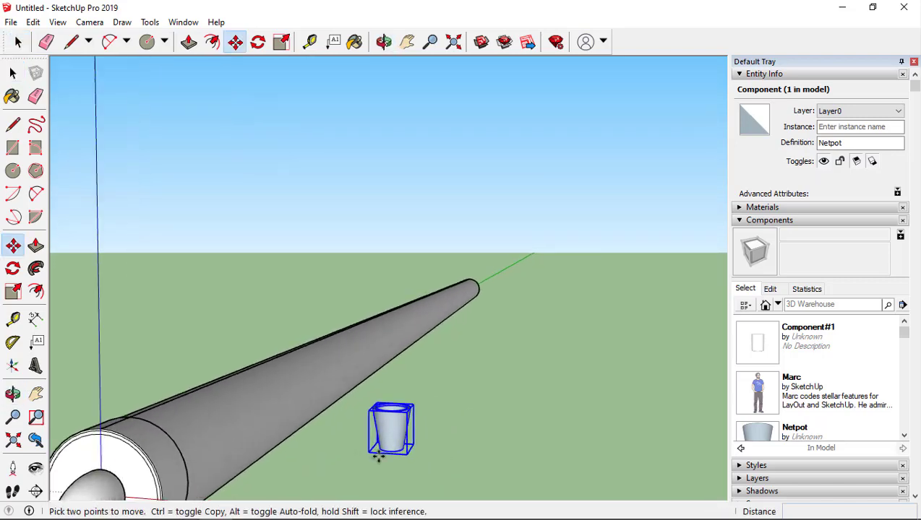
scroll(391, 450, down, 1)
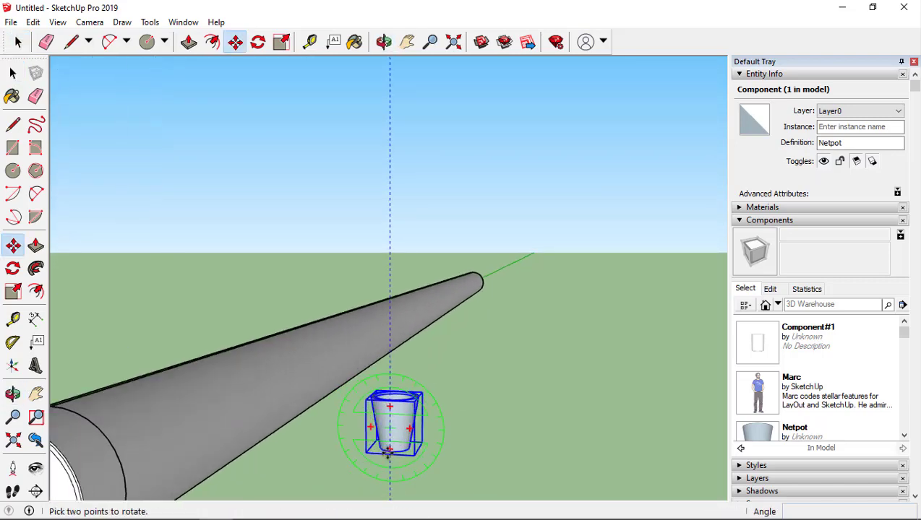
scroll(393, 448, up, 2)
scroll(395, 449, up, 2)
scroll(395, 450, up, 1)
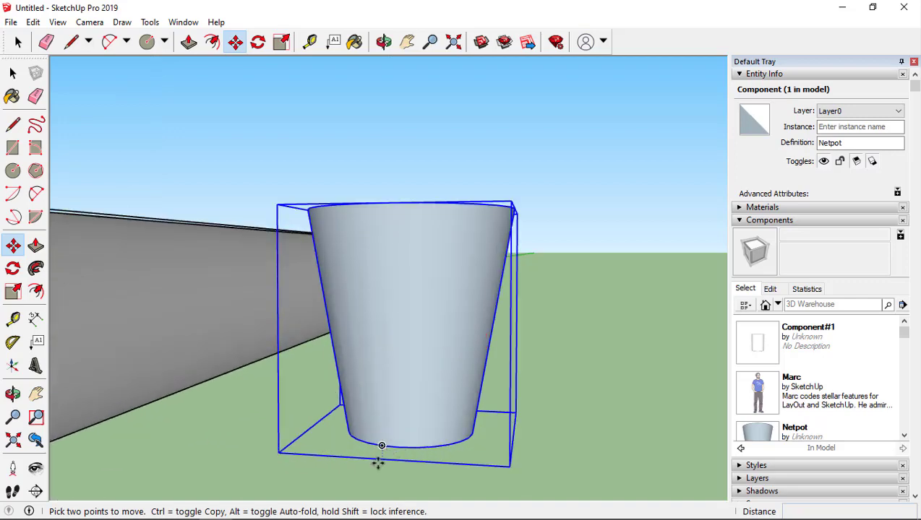
scroll(410, 449, down, 1)
scroll(400, 448, down, 2)
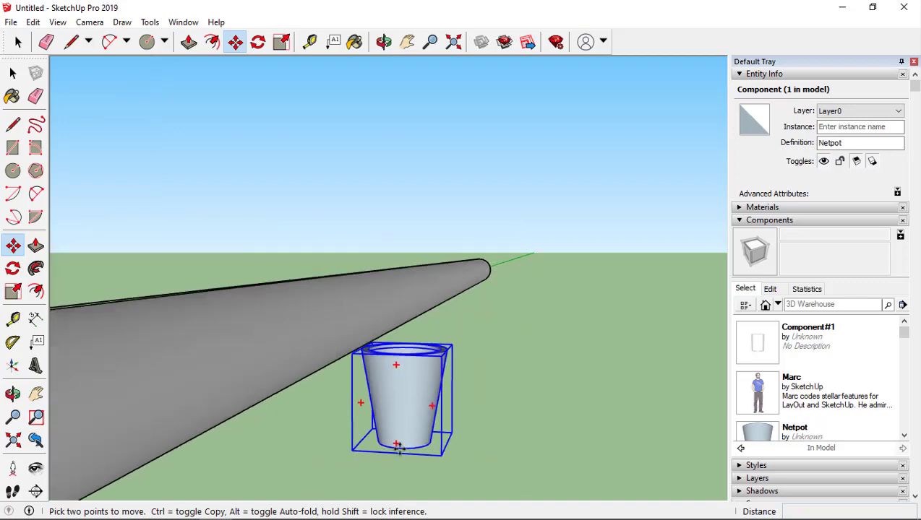
scroll(400, 449, down, 2)
click(369, 445)
click(210, 421)
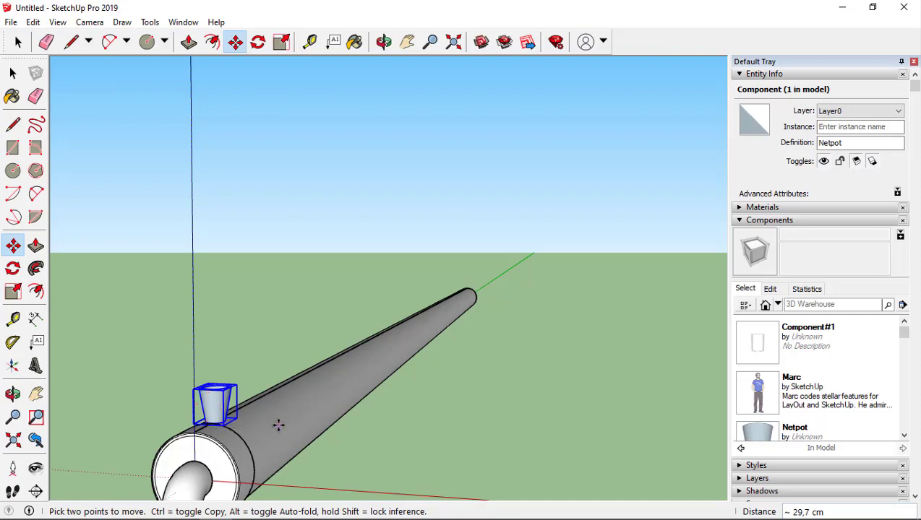
- Slide the pot a few centimetres further along the tube top
scroll(212, 441, up, 2)
scroll(209, 419, up, 1)
scroll(279, 398, up, 2)
middle_drag(279, 398, 257, 394)
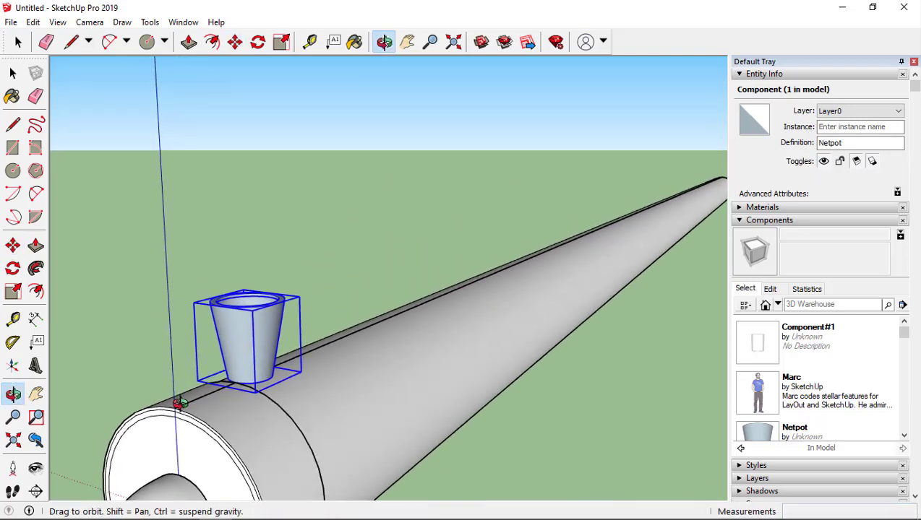
click(246, 368)
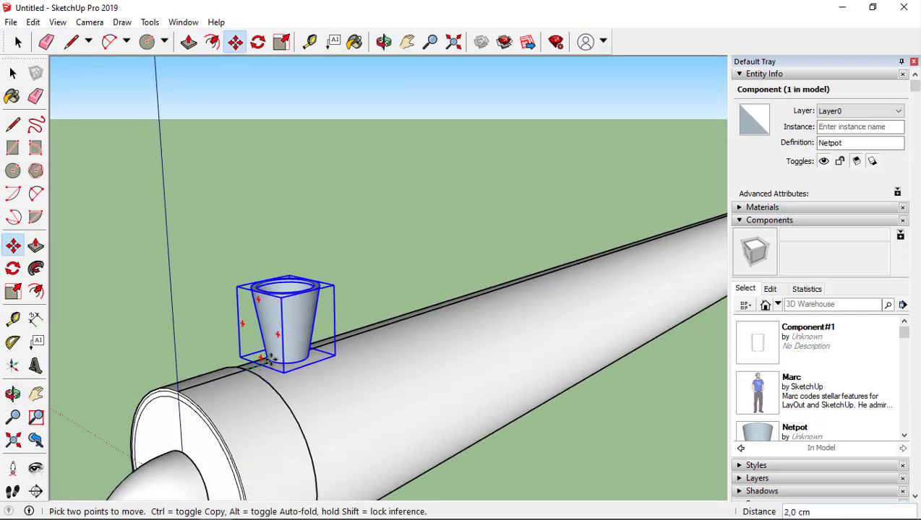
click(295, 358)
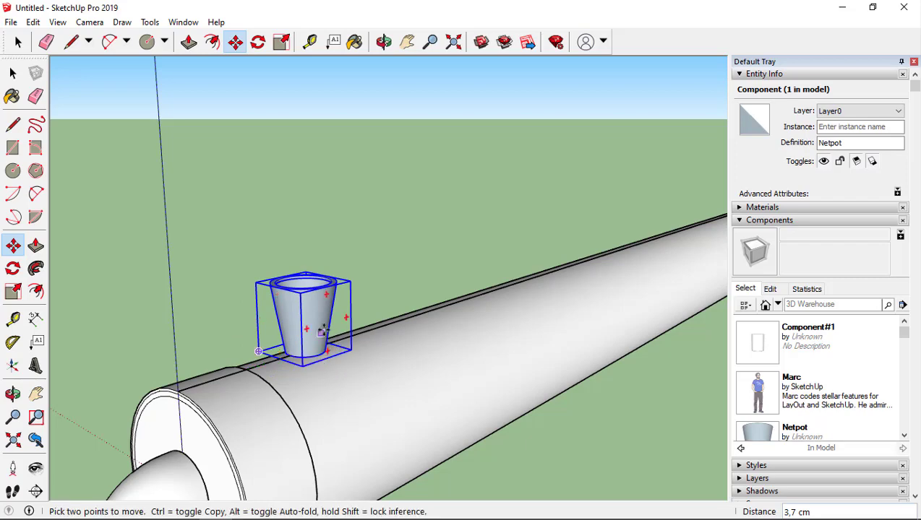
- Frame the whole pipe and pick the pot's base as the next move's start point
scroll(310, 311, up, 2)
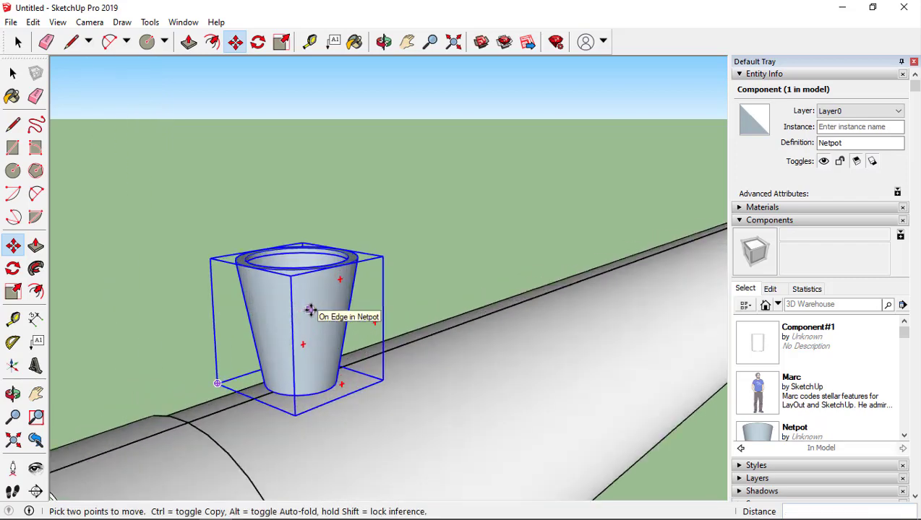
scroll(308, 306, down, 2)
scroll(333, 308, down, 2)
scroll(335, 319, down, 1)
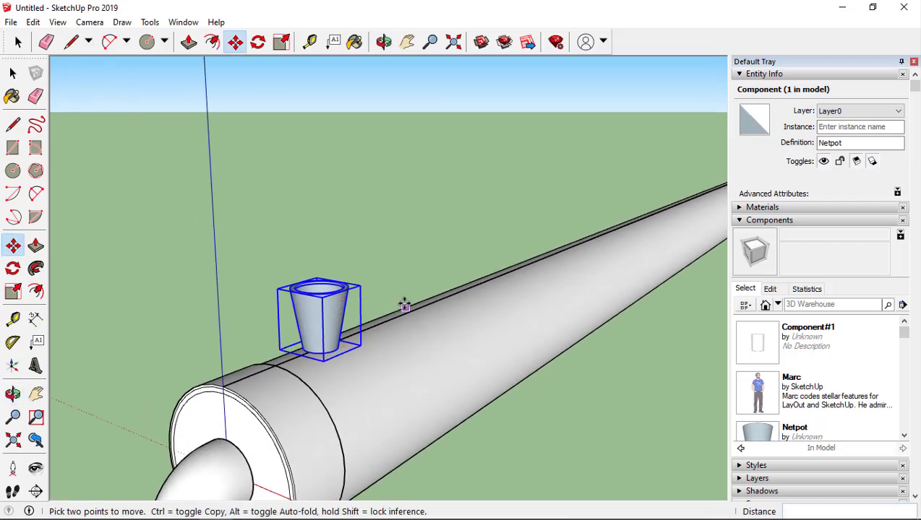
scroll(405, 304, down, 2)
key(h)
drag(428, 287, 219, 352)
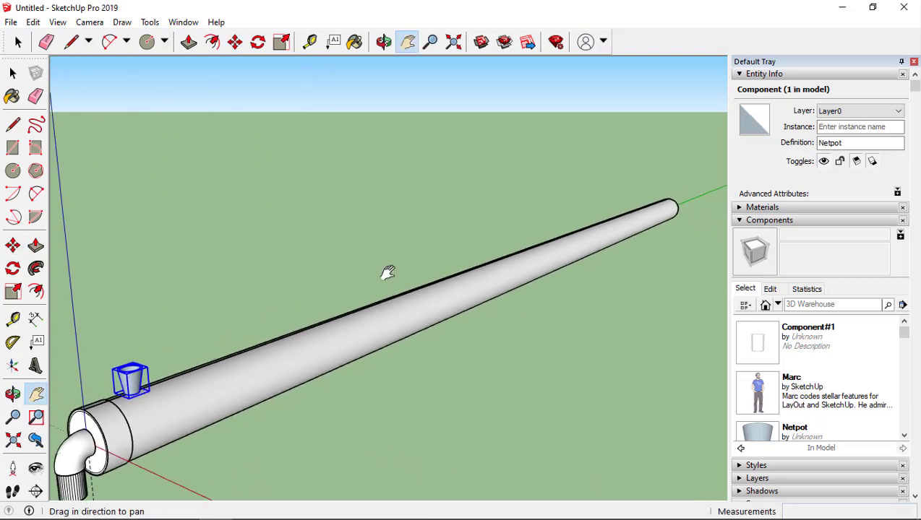
scroll(143, 385, up, 3)
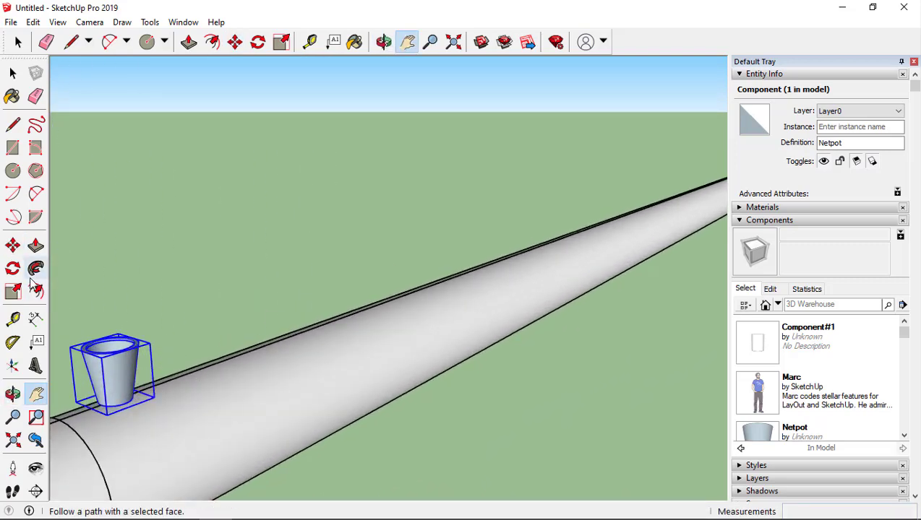
click(12, 247)
mouse_move(123, 383)
middle_down()
mouse_move(56, 364)
mouse_move(229, 356)
middle_up()
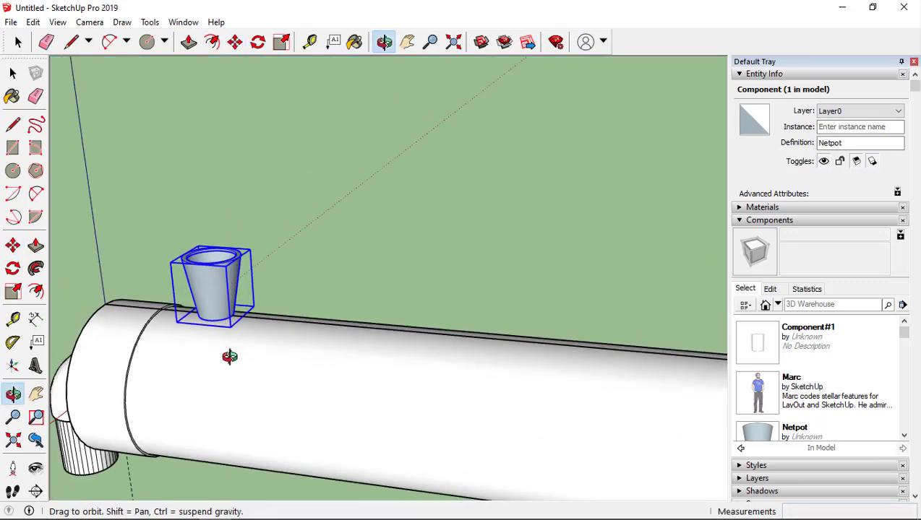
click(235, 309)
scroll(239, 312, down, 5)
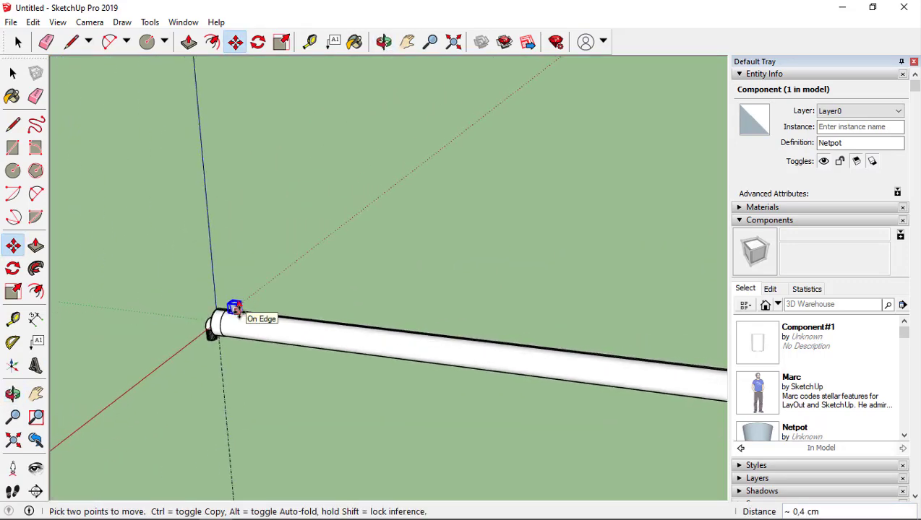
- Copy the pot to the tube's far end and fill the gap with 20 equally spaced copies
key(ctrl)
scroll(442, 335, down, 2)
scroll(521, 335, down, 2)
scroll(680, 360, up, 3)
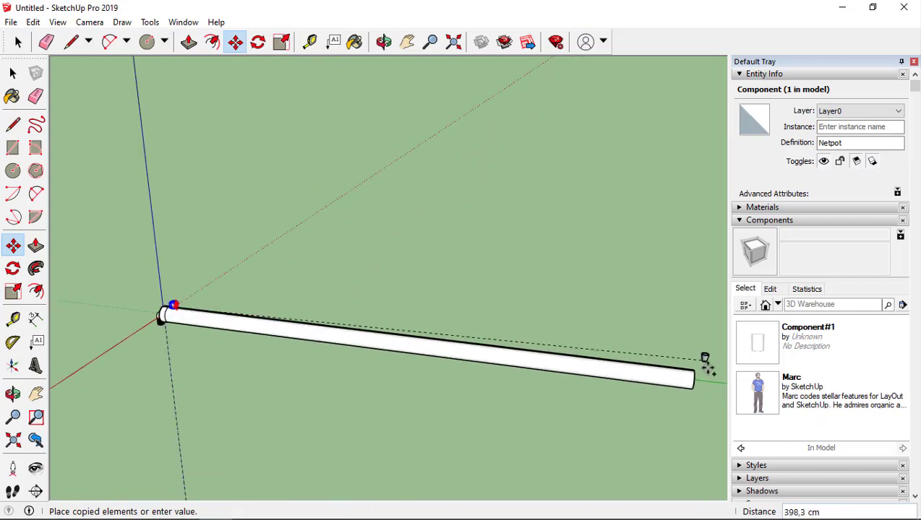
scroll(705, 372, up, 3)
mouse_move(686, 349)
middle_down()
mouse_move(665, 370)
mouse_move(627, 356)
middle_up()
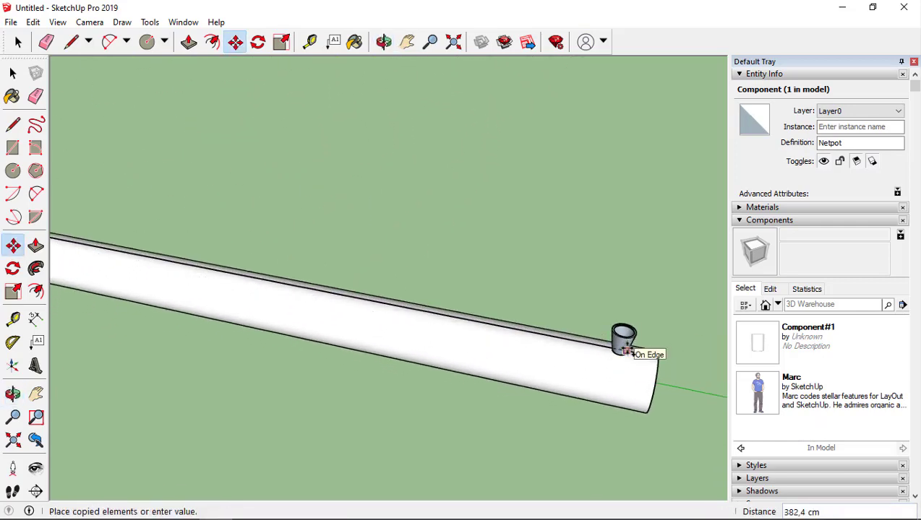
click(625, 349)
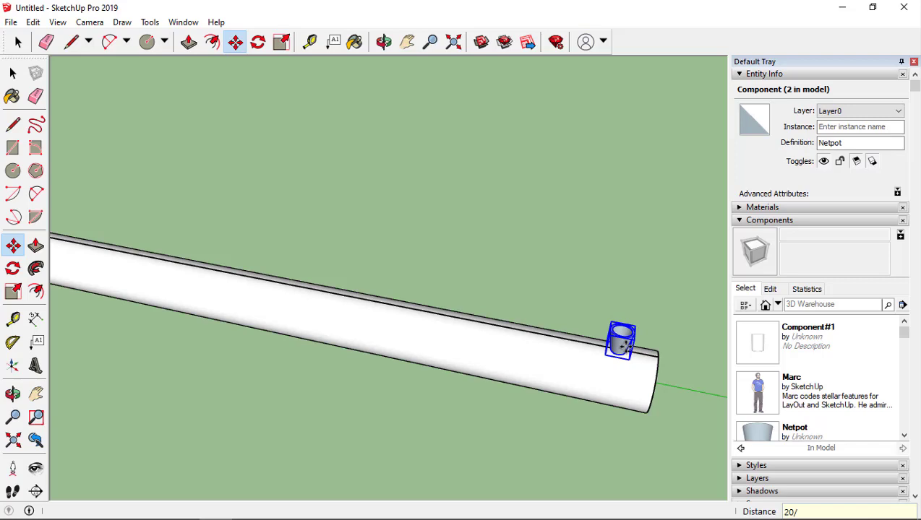
scroll(623, 347, down, 2)
scroll(623, 347, down, 3)
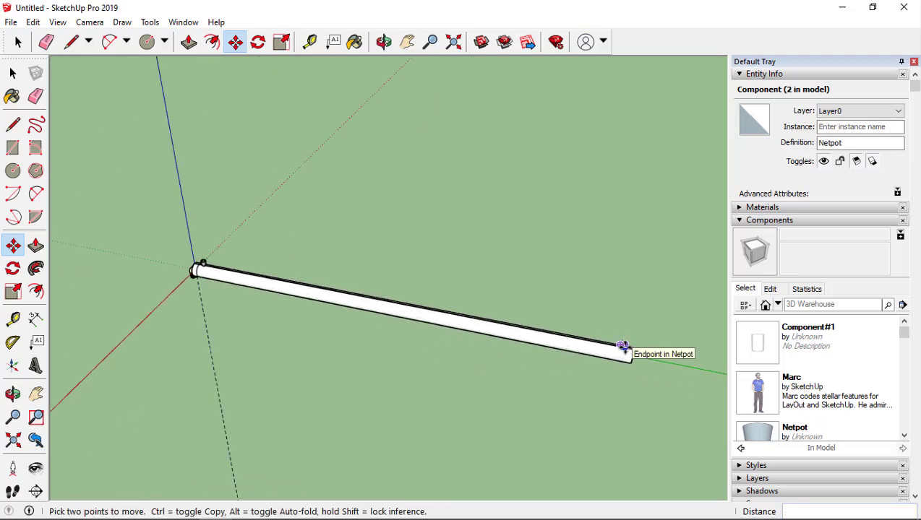
key(Return)
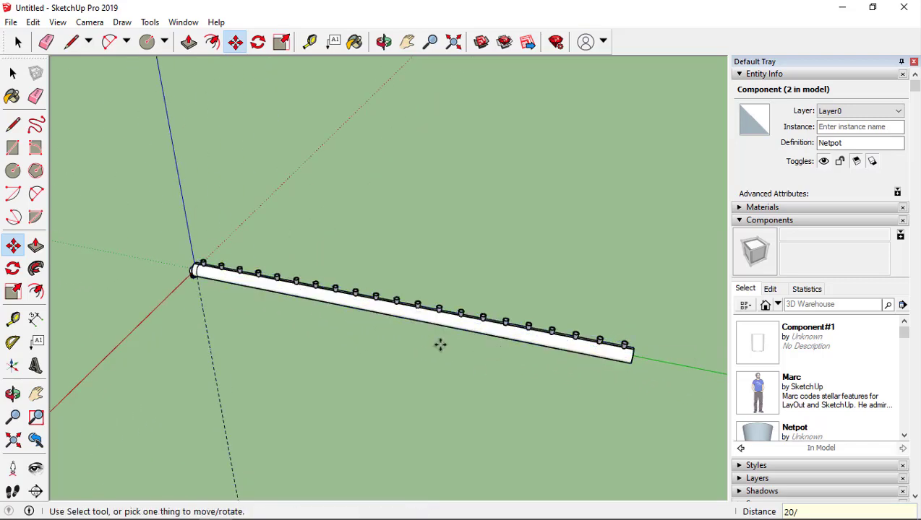
- Select a net pot near the elbow and open the Netpot component for editing
mouse_move(438, 343)
middle_down()
mouse_move(376, 372)
mouse_move(290, 372)
mouse_move(360, 382)
middle_up()
scroll(497, 397, up, 3)
scroll(312, 401, up, 2)
key(space)
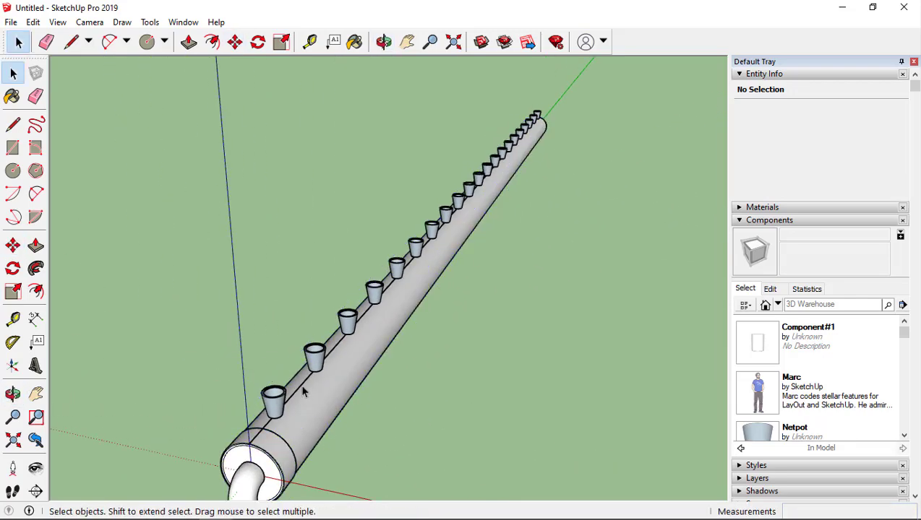
click(303, 391)
key(Escape)
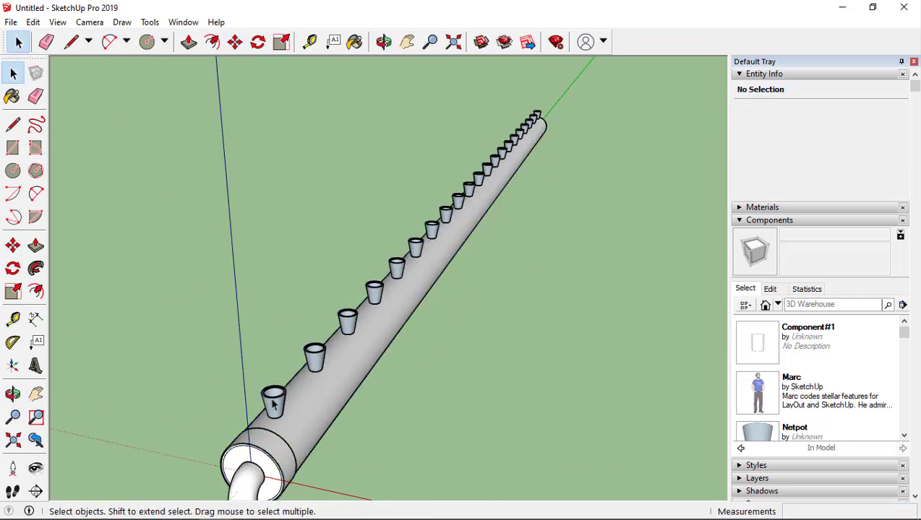
click(274, 404)
scroll(273, 405, up, 2)
scroll(515, 439, up, 2)
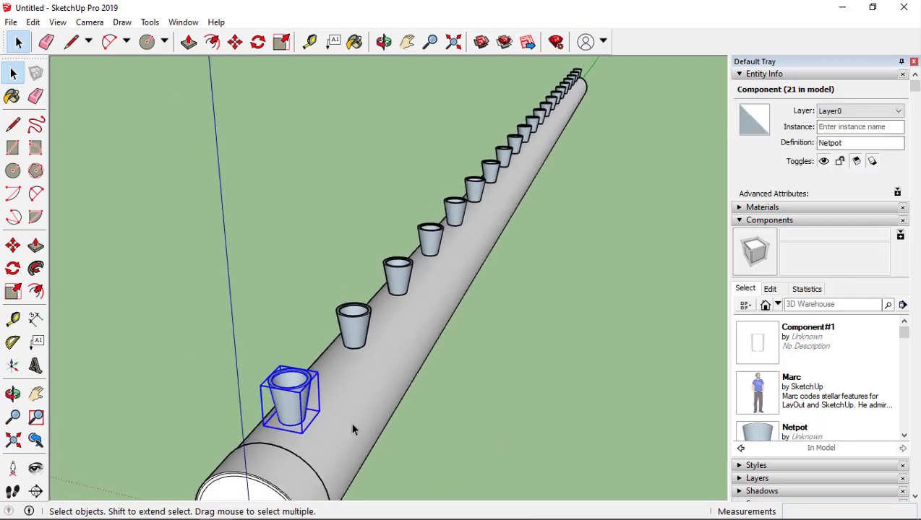
mouse_move(352, 430)
shift+middle_down()
mouse_move(411, 327)
mouse_move(281, 293)
shift+middle_up()
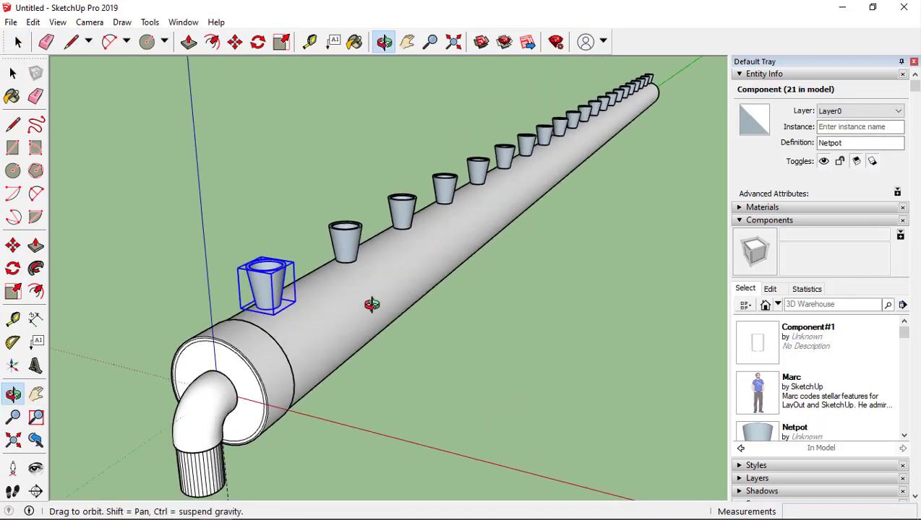
double_click(268, 291)
- Move all Netpot geometry down the blue axis into the tube, then exit the component
click(267, 291)
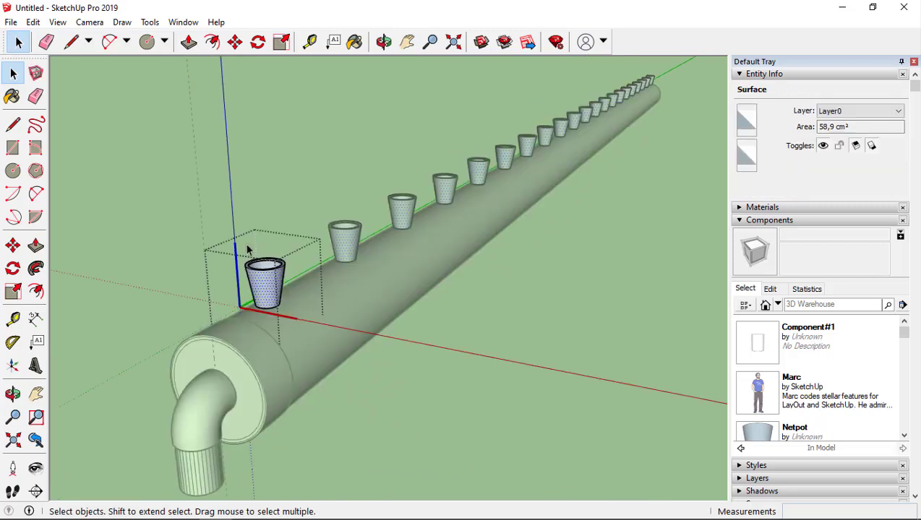
key(ctrl+a)
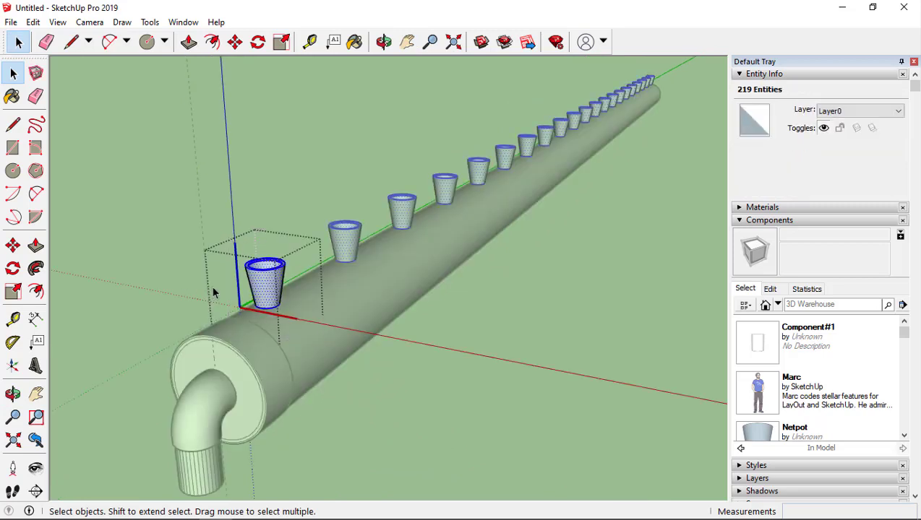
key(m)
click(266, 288)
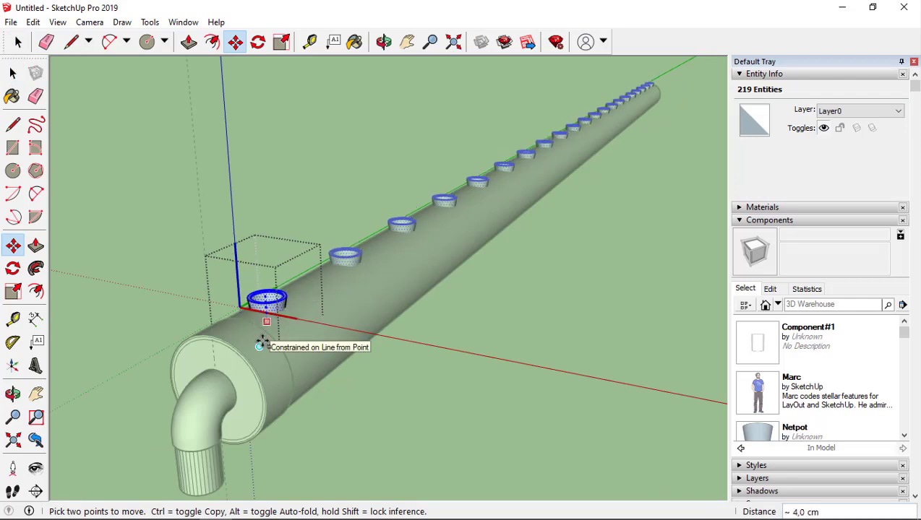
click(262, 344)
key(space)
click(413, 385)
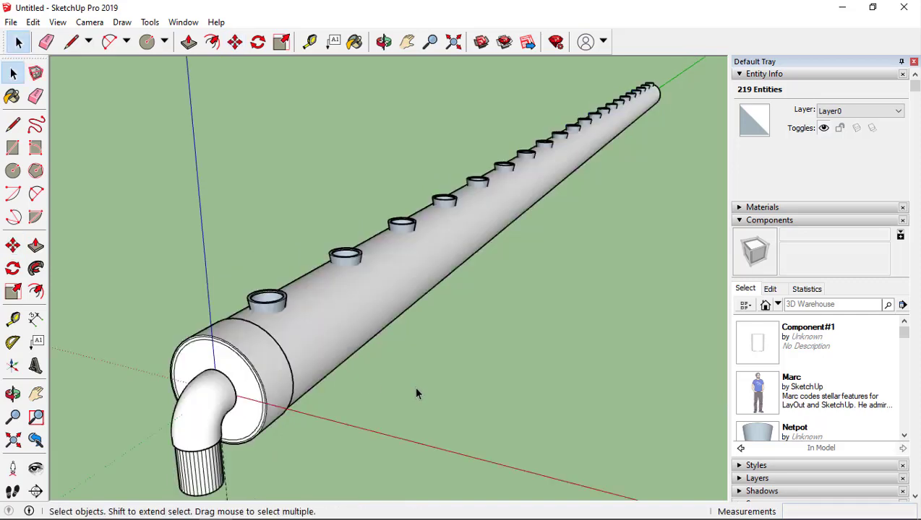
- Orbit and zoom around the pipe to inspect the sunken pot rims
middle_drag(414, 385, 500, 372)
scroll(429, 376, up, 3)
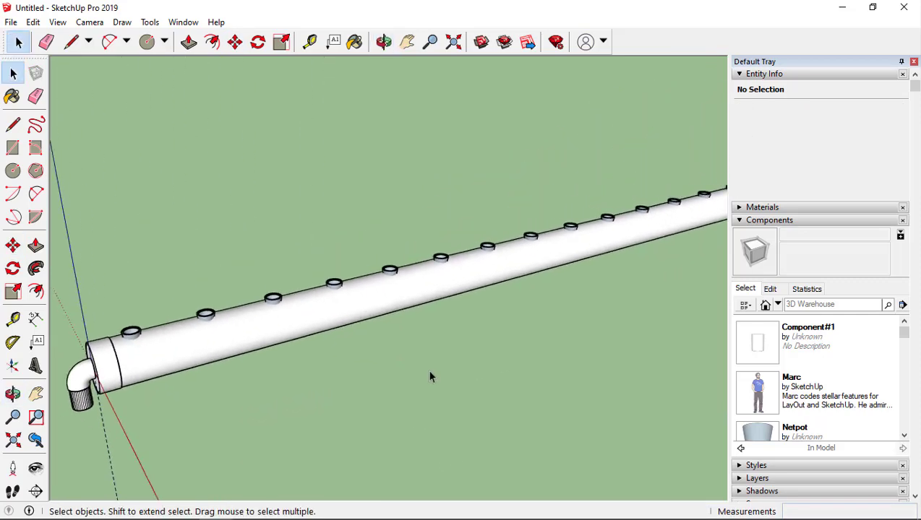
scroll(299, 381, down, 2)
middle_drag(298, 385, 387, 381)
scroll(309, 382, up, 3)
mouse_move(309, 383)
middle_down()
mouse_move(309, 361)
mouse_move(352, 332)
middle_up()
scroll(311, 342, up, 2)
scroll(311, 343, up, 2)
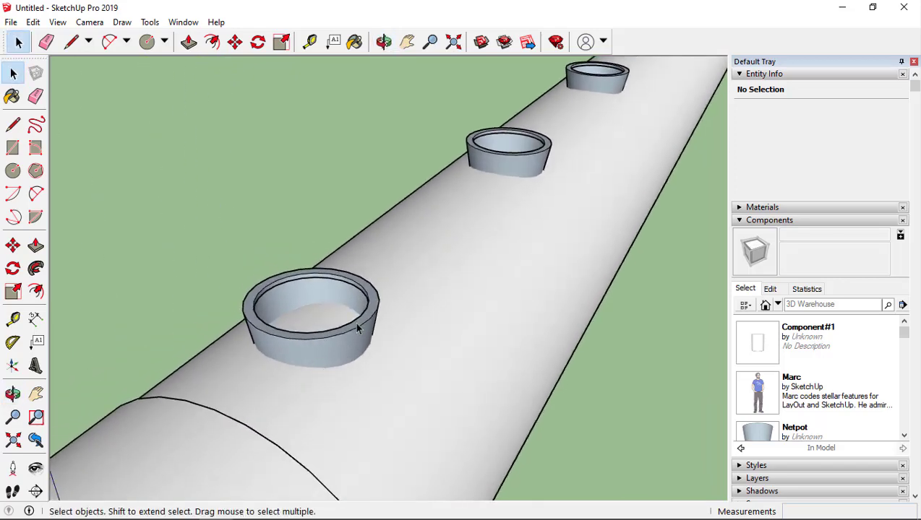
- Inside the net pot component, offset the rim outward to outline a flange
double_click(355, 323)
click(357, 328)
click(355, 330)
scroll(355, 331, down, 2)
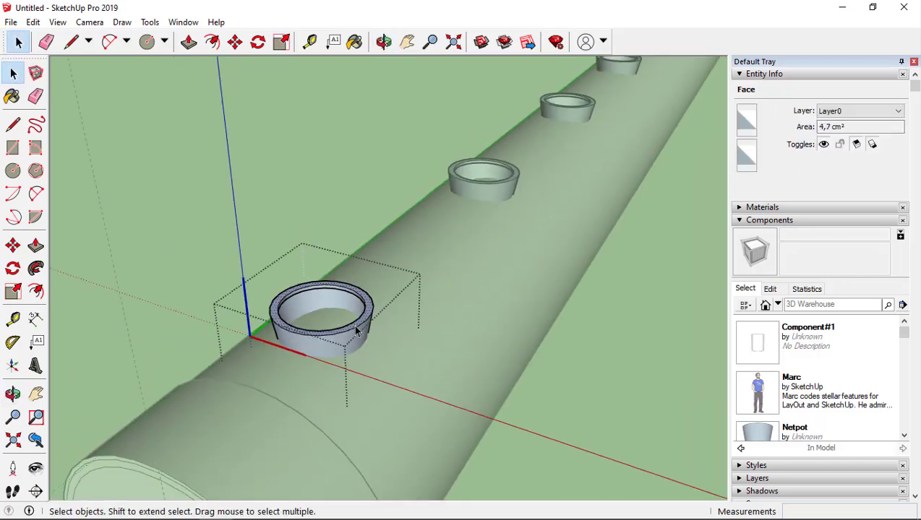
key(p)
key(f)
click(355, 327)
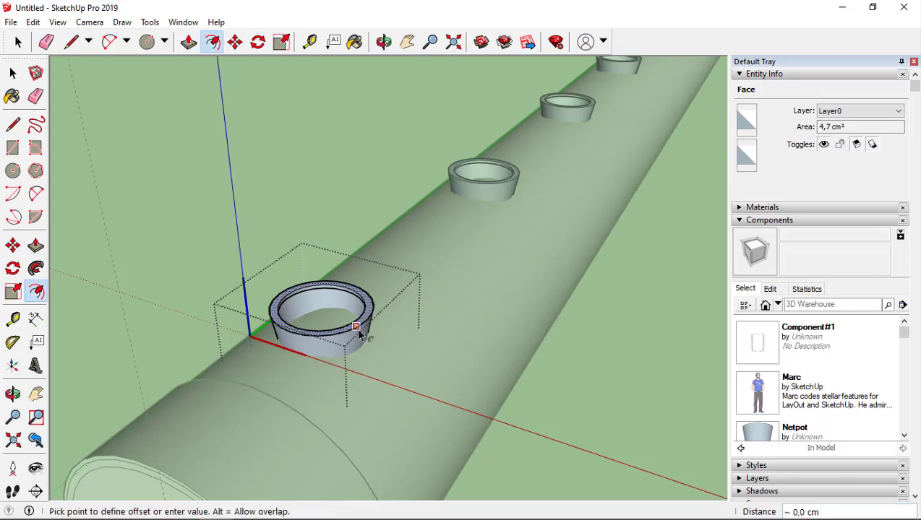
click(365, 335)
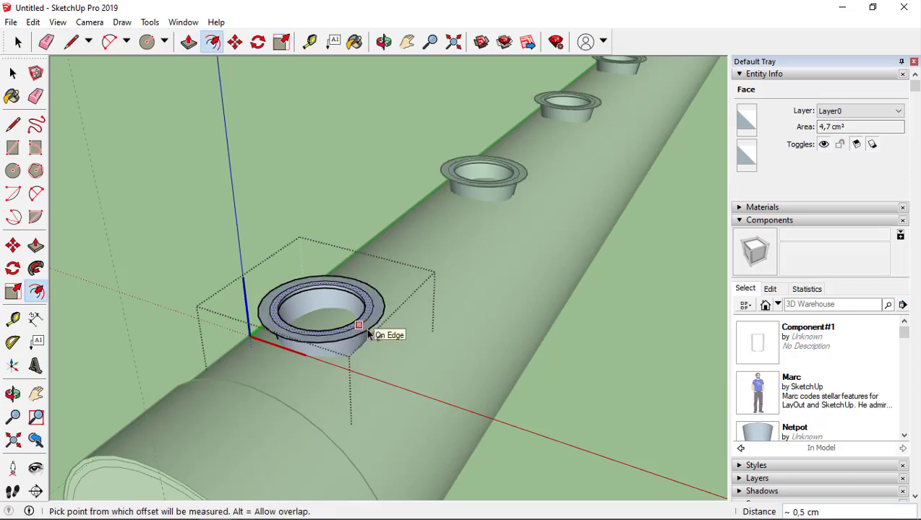
- Push/pull the flange ring at the net pot's rim, then select the pot geometry
scroll(368, 333, up, 2)
key(p)
key(space)
key(p)
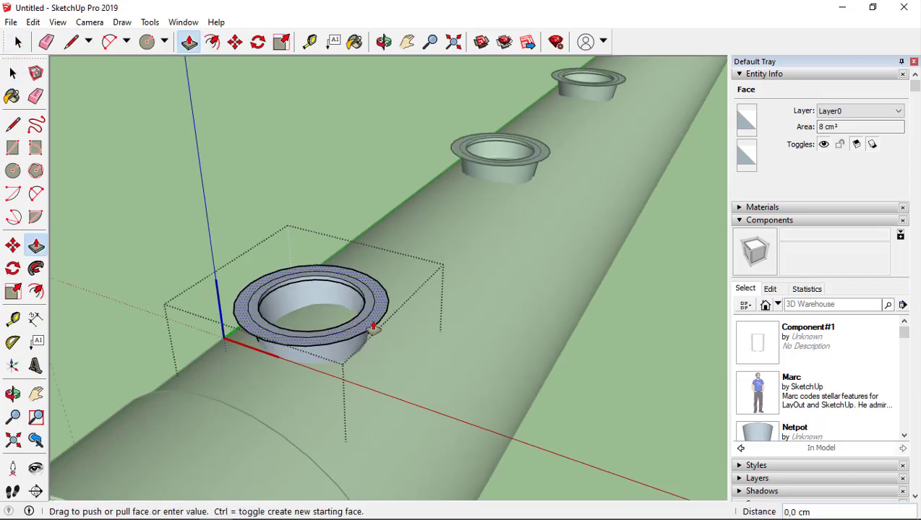
click(377, 324)
scroll(550, 370, down, 2)
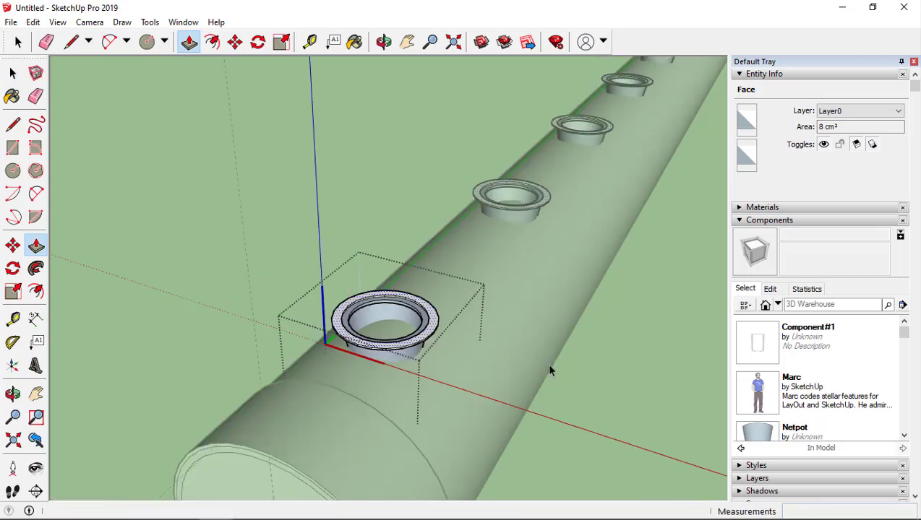
key(space)
scroll(426, 350, up, 2)
triple_click(413, 354)
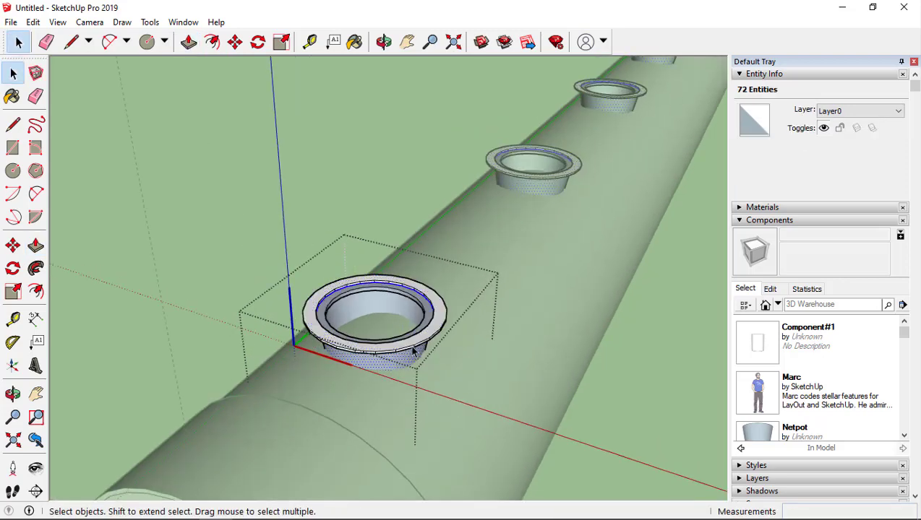
- Zoom, pan and orbit to look down the pipe's length toward its far end
key(Escape)
scroll(631, 391, down, 3)
scroll(628, 384, down, 2)
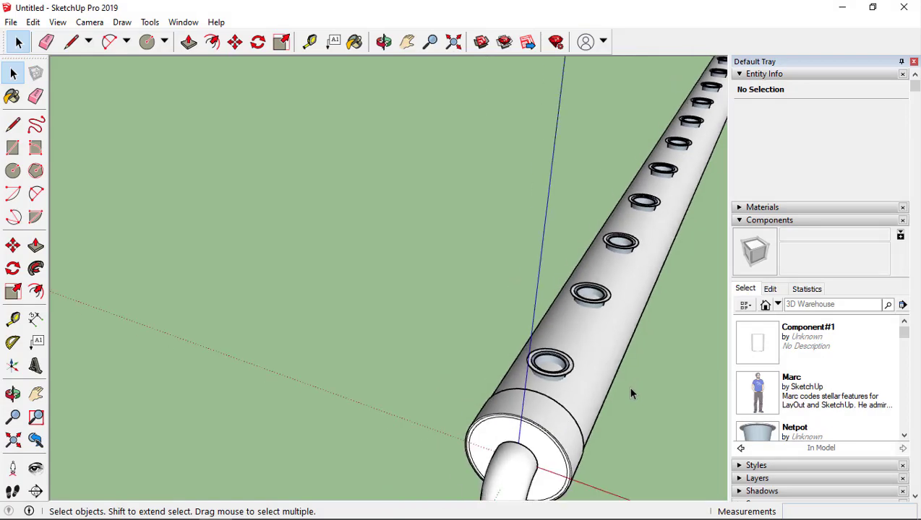
key(h)
drag(623, 384, 405, 365)
scroll(405, 364, down, 3)
middle_drag(544, 322, 571, 268)
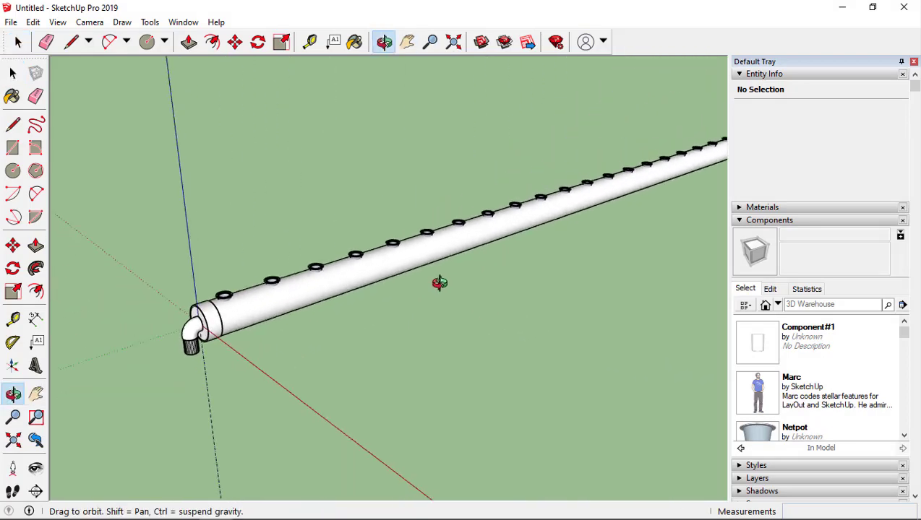
drag(571, 268, 477, 294)
mouse_move(477, 294)
middle_down()
mouse_move(212, 344)
mouse_move(365, 312)
mouse_move(477, 359)
mouse_move(387, 351)
mouse_move(388, 270)
mouse_move(360, 231)
middle_up()
- Inside the pipe group, delete the far end face to open the pipe
key(space)
click(385, 292)
double_click(388, 270)
click(382, 267)
key(Delete)
scroll(354, 229, up, 5)
scroll(357, 239, down, 3)
scroll(359, 231, down, 1)
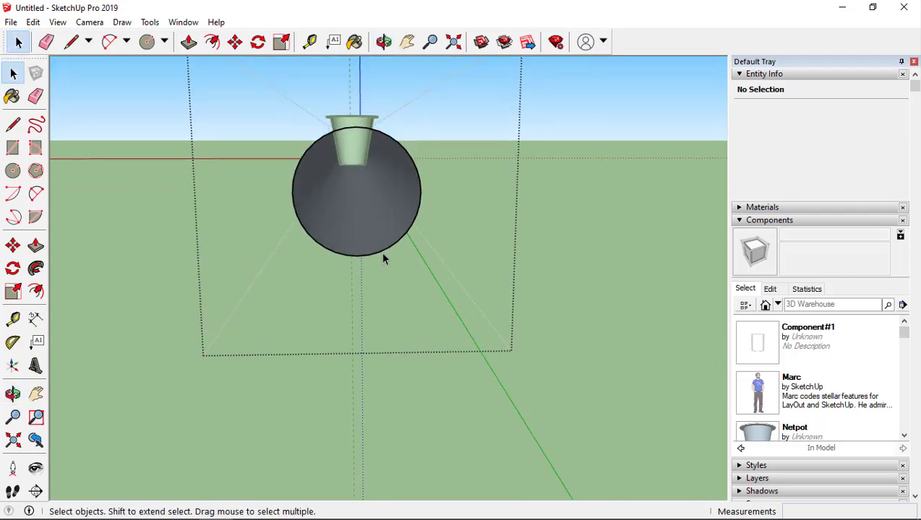
- Move all of the Netpot's geometry 1.1 cm to adjust its height
click(404, 204)
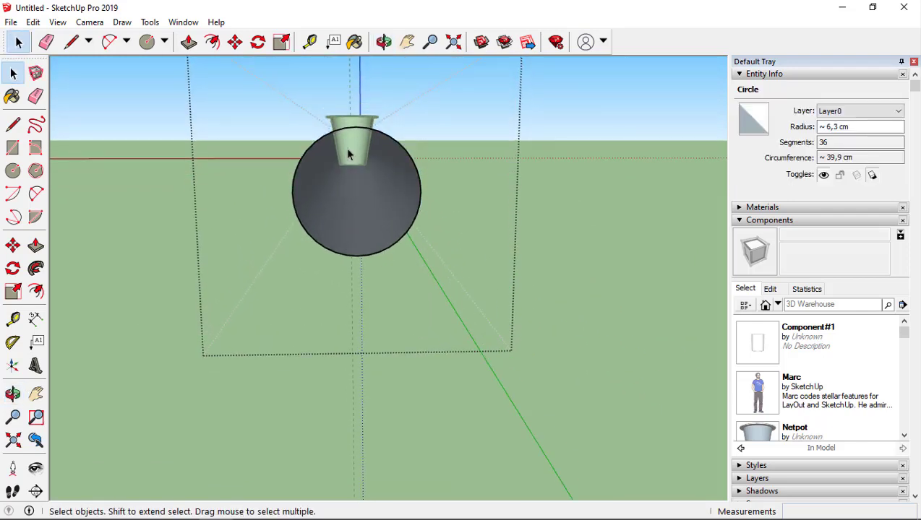
middle_drag(463, 194, 400, 221)
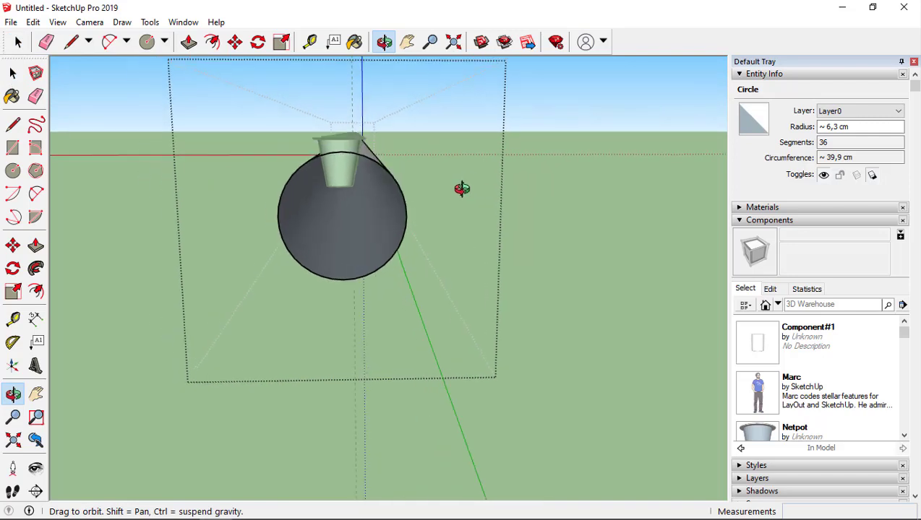
middle_drag(466, 213, 475, 212)
click(474, 212)
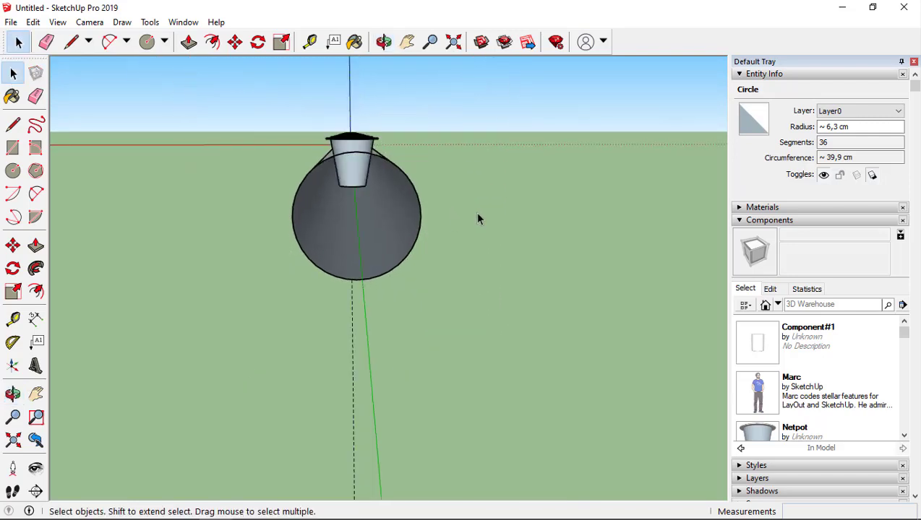
double_click(361, 181)
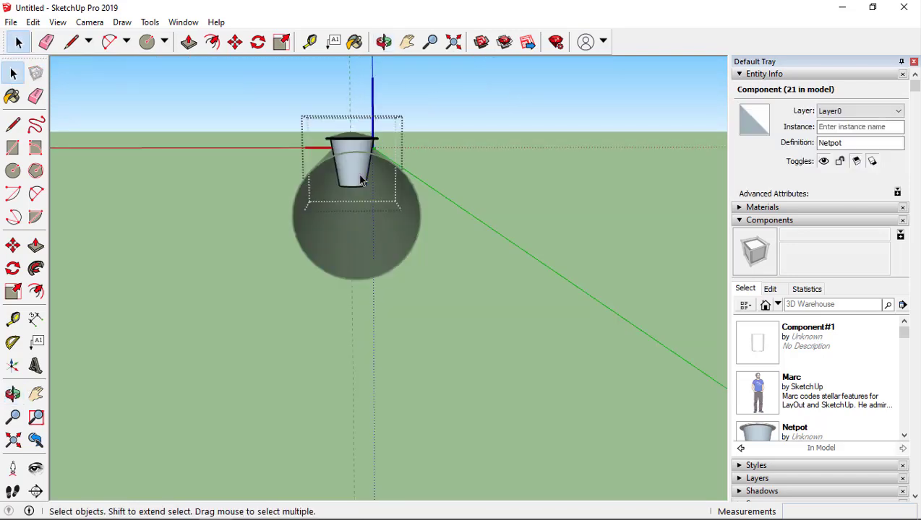
click(361, 180)
triple_click(361, 180)
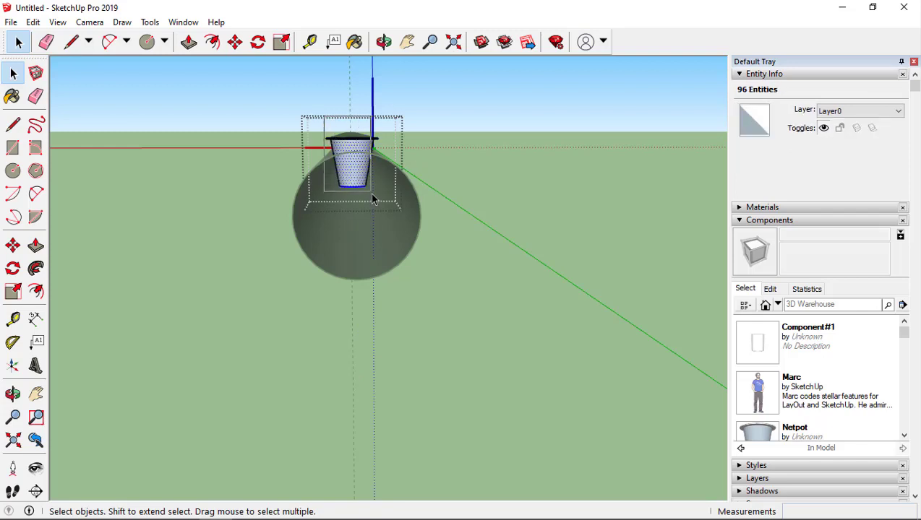
key(m)
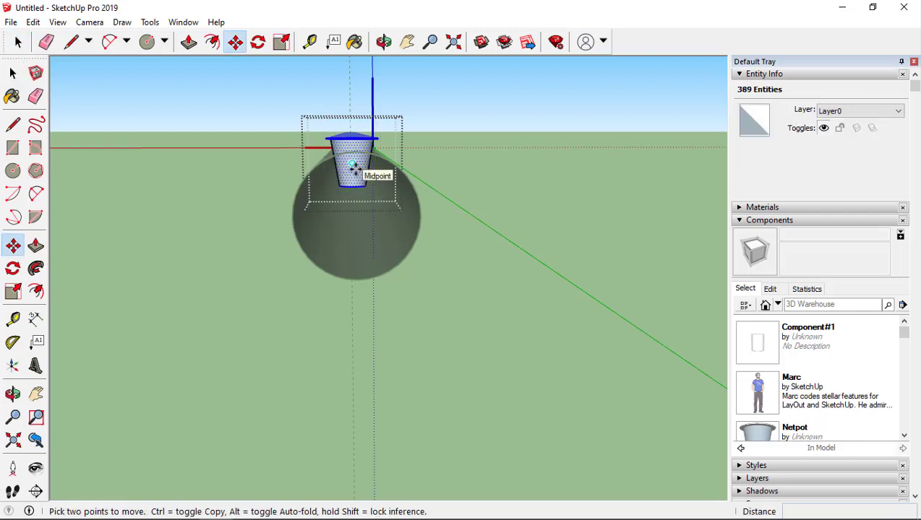
click(361, 173)
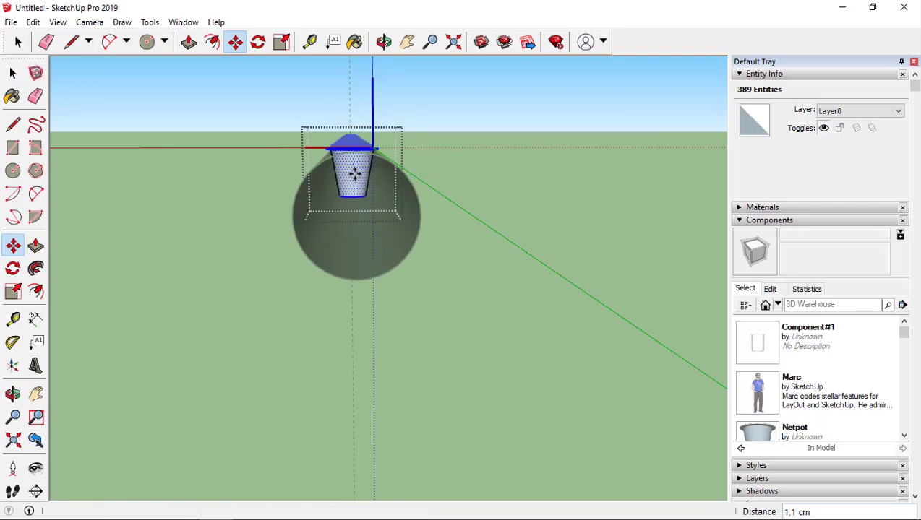
key(space)
- In the pipe group, restore the end face with a helper line, then erase it
middle_drag(492, 207, 427, 234)
click(462, 223)
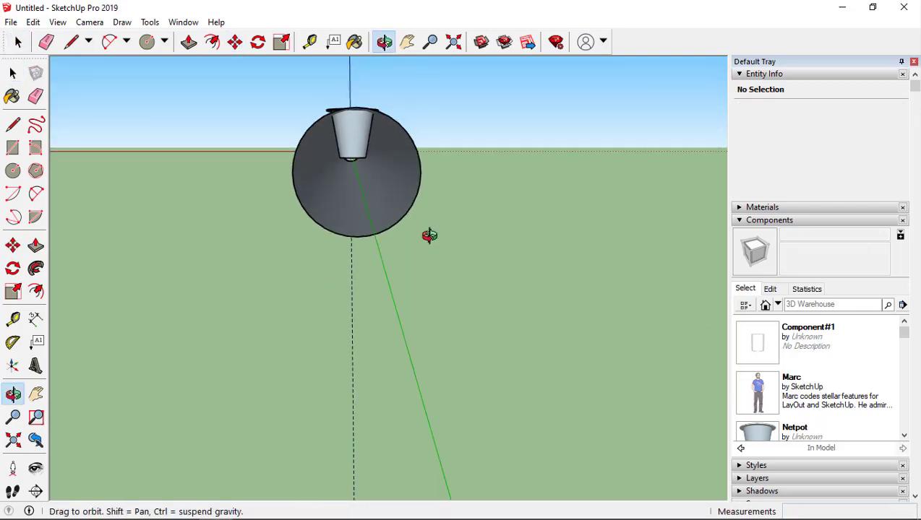
double_click(387, 197)
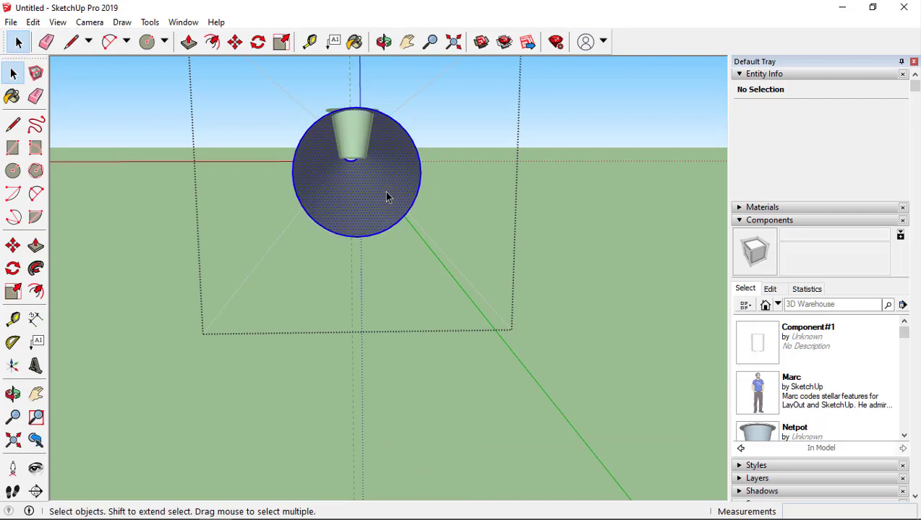
key(l)
click(356, 172)
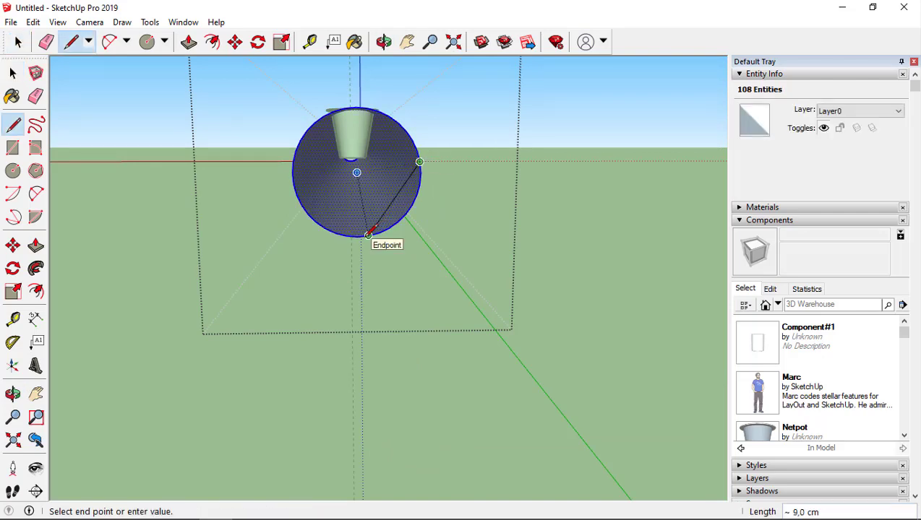
click(368, 235)
key(e)
drag(399, 191, 380, 222)
mouse_move(380, 221)
middle_down()
mouse_move(376, 238)
mouse_move(403, 263)
middle_up()
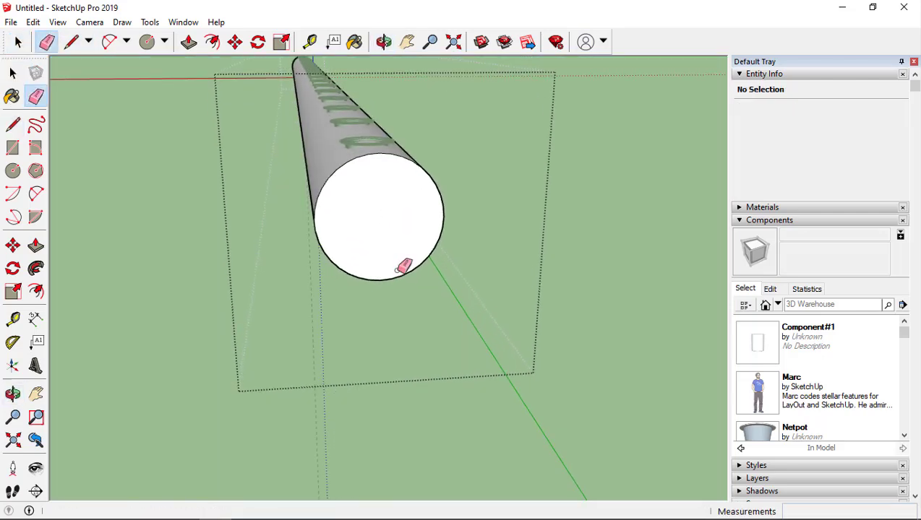
- Offset the pipe end face's circular edge to form a thin ring
click(36, 292)
click(317, 216)
middle_drag(314, 218, 370, 257)
scroll(372, 250, up, 2)
key(p)
key(space)
- Push/pull the thin ring out 3.2 cm into a collar, then close the group
click(370, 231)
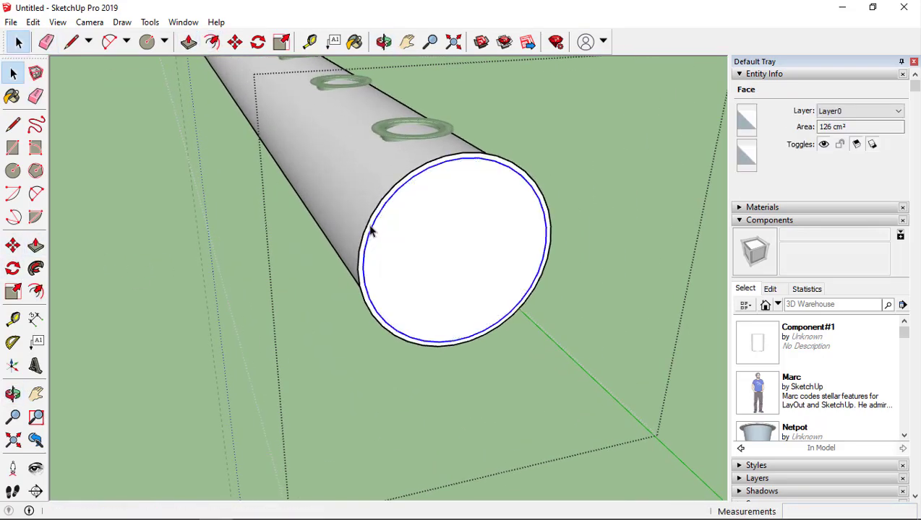
scroll(368, 231, up, 2)
key(p)
click(366, 231)
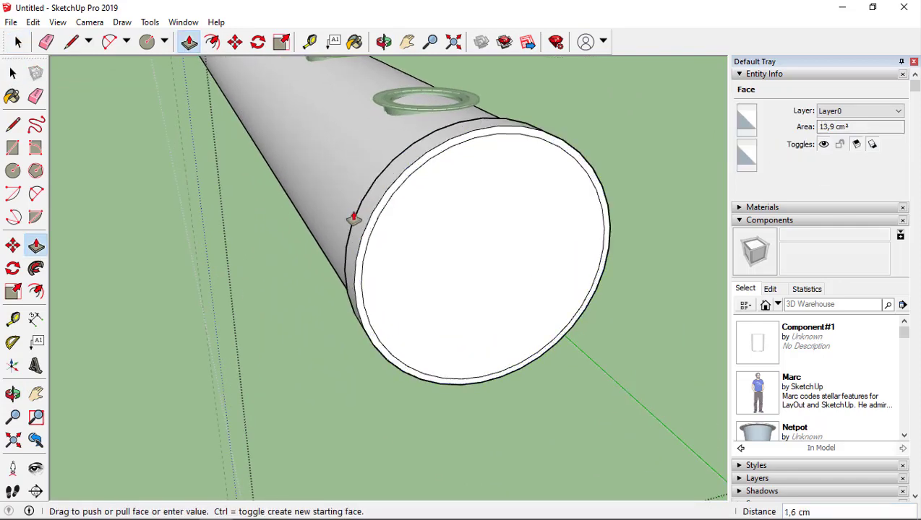
click(340, 210)
scroll(376, 270, down, 3)
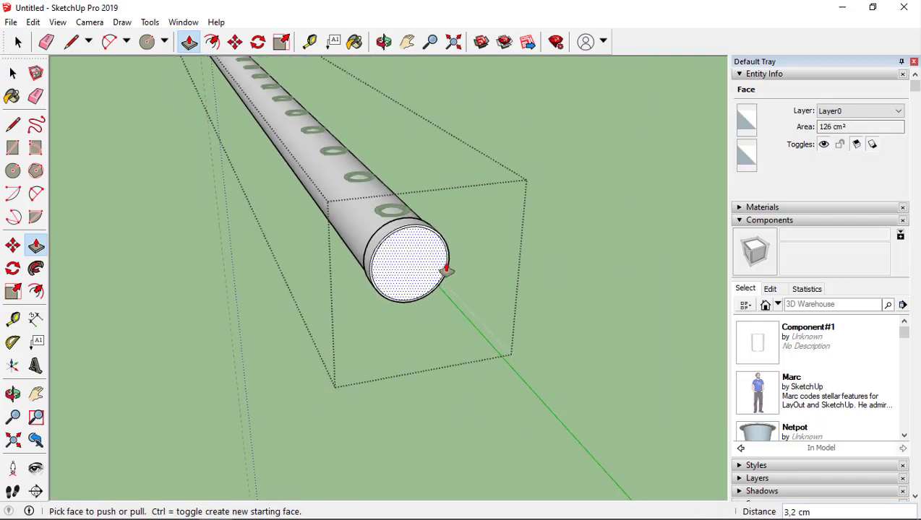
middle_drag(449, 268, 464, 274)
key(space)
click(475, 322)
scroll(423, 346, down, 3)
mouse_move(423, 345)
middle_down()
mouse_move(497, 341)
mouse_move(305, 345)
mouse_move(304, 394)
mouse_move(374, 387)
mouse_move(318, 390)
mouse_move(300, 405)
mouse_move(357, 423)
middle_up()
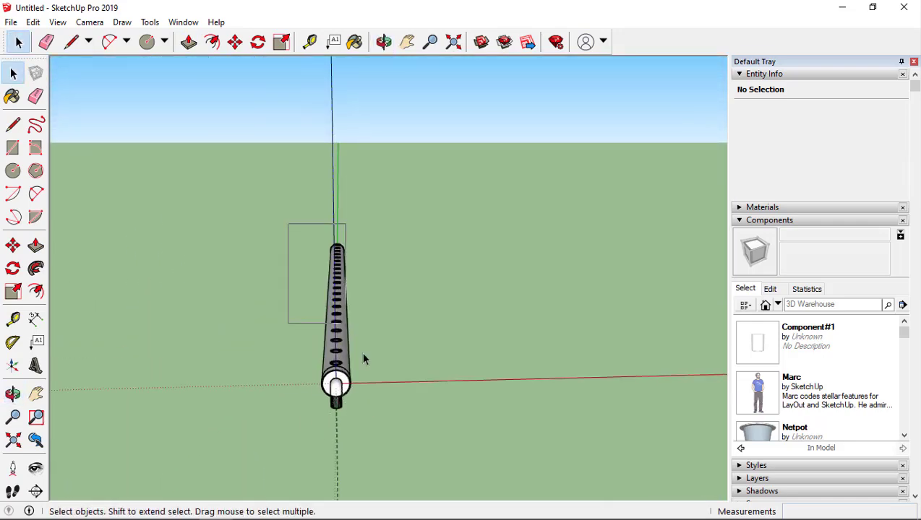
- Window-select the whole pipe assembly and make it a group
drag(364, 359, 365, 365)
right_click(338, 382)
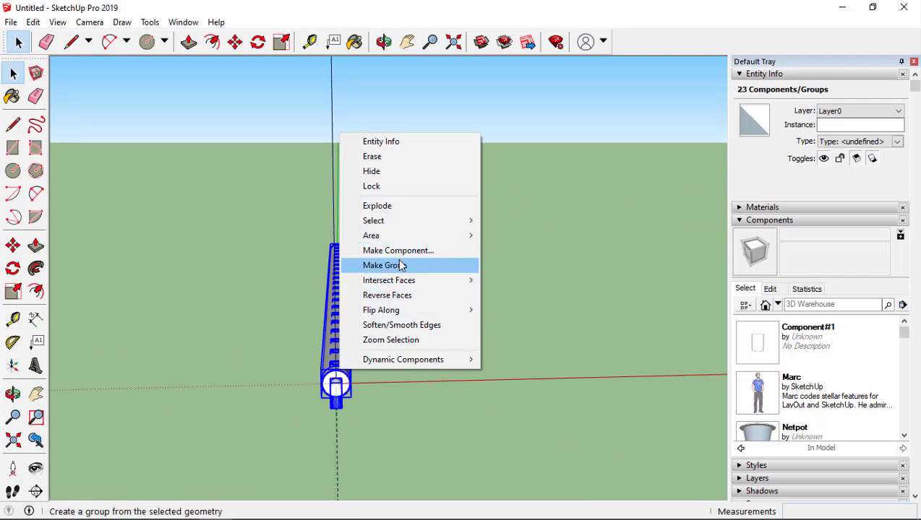
click(402, 266)
scroll(336, 388, down, 2)
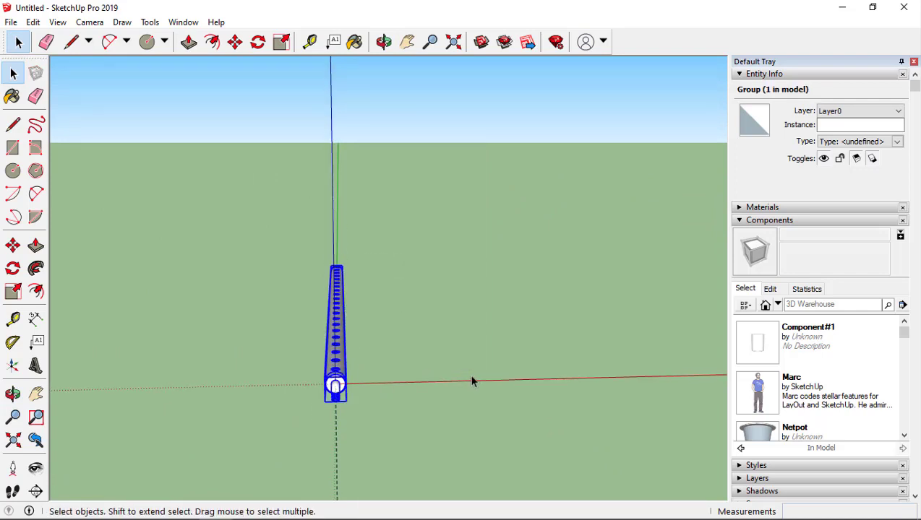
key(h)
drag(485, 355, 367, 273)
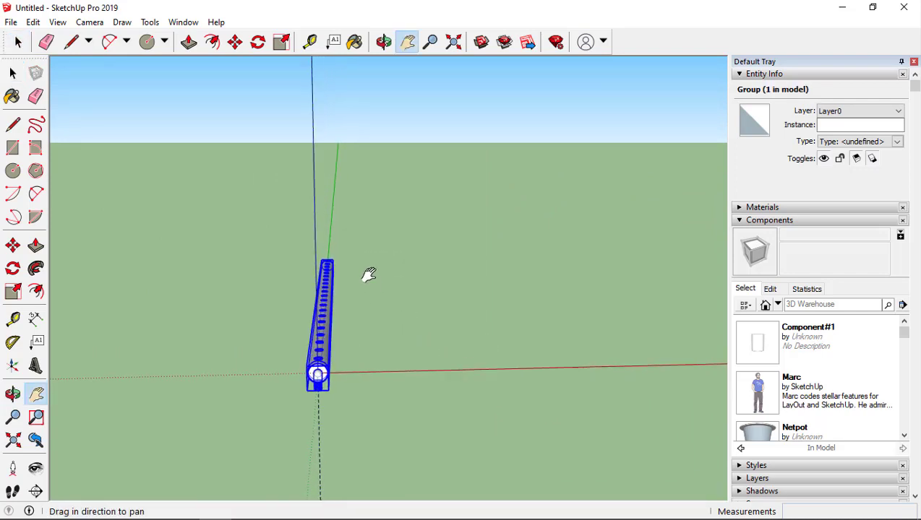
scroll(347, 339, up, 3)
scroll(249, 363, up, 2)
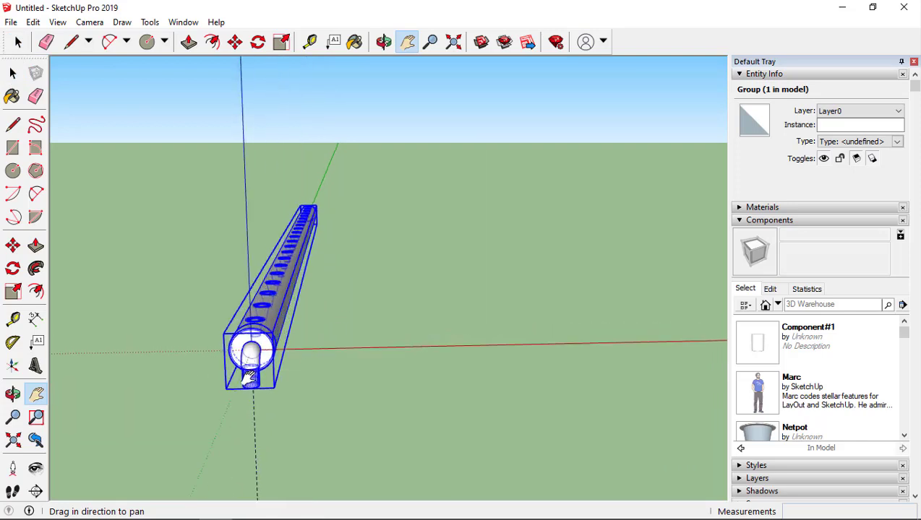
- Copy the pipe group 20 cm along the red axis and array it 10x into 11 pipes
key(m)
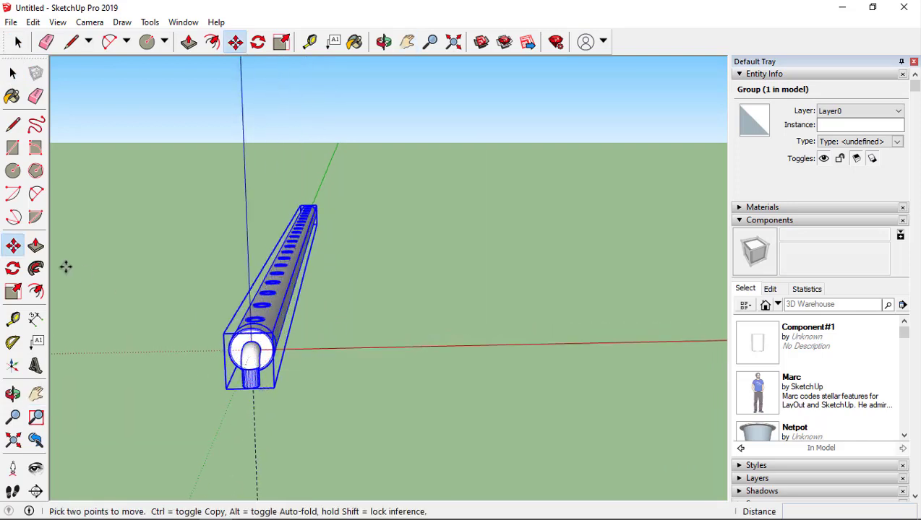
key(ctrl)
click(251, 350)
text(20)
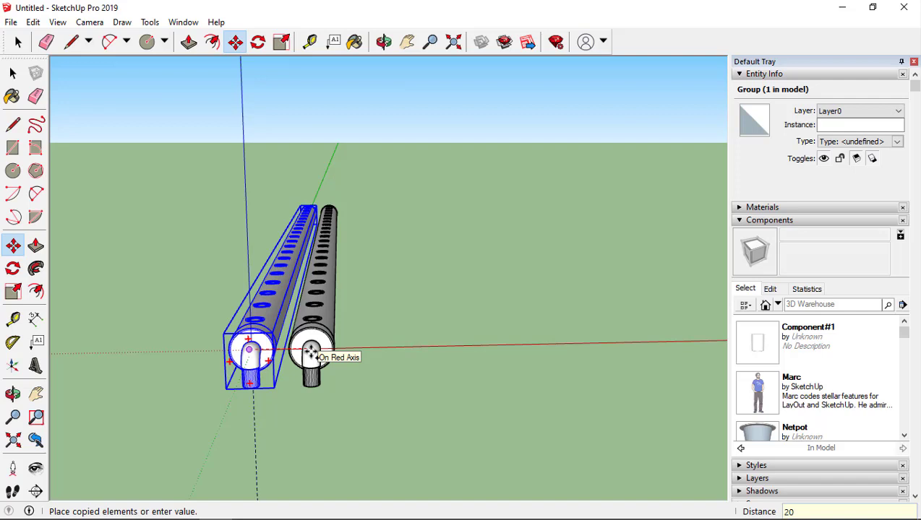
click(311, 353)
text(10)
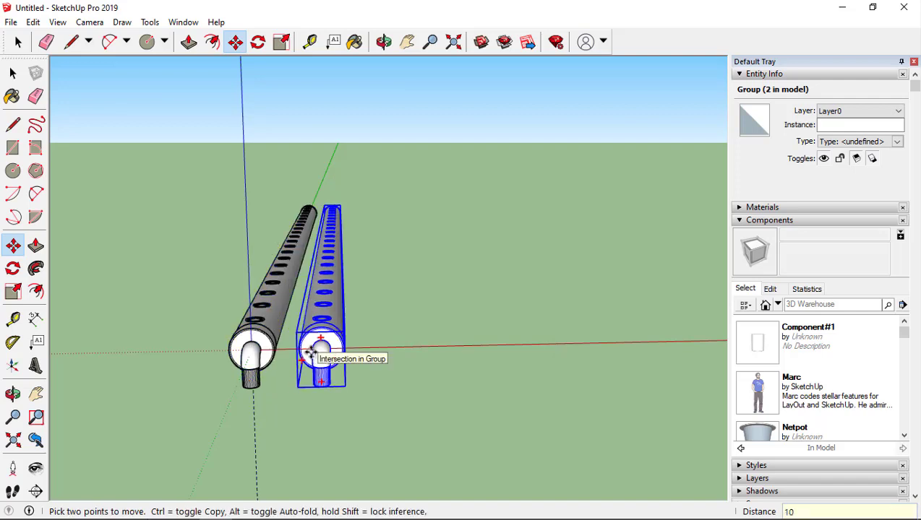
key(Return)
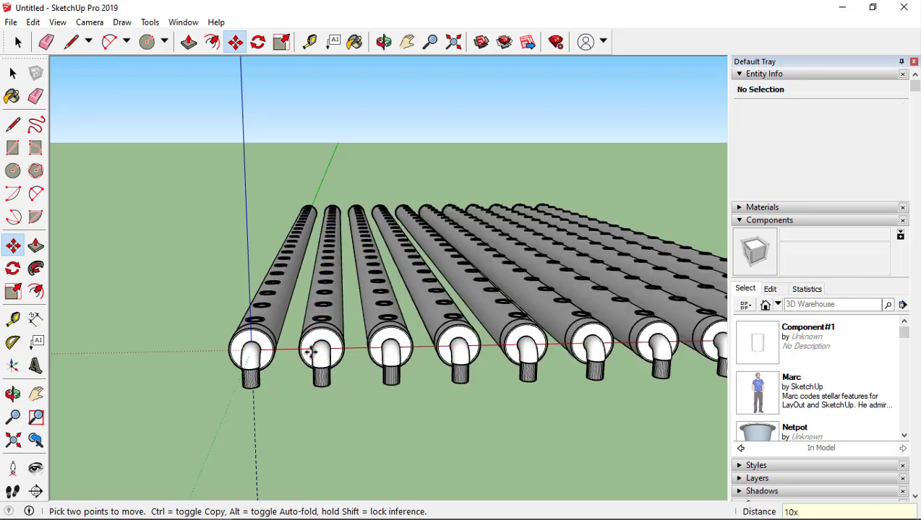
scroll(506, 326, down, 3)
mouse_move(578, 325)
shift+middle_down()
mouse_move(649, 325)
mouse_move(550, 448)
mouse_move(545, 325)
mouse_move(560, 381)
mouse_move(526, 436)
mouse_move(538, 397)
mouse_move(557, 403)
shift+middle_up()
click(515, 414)
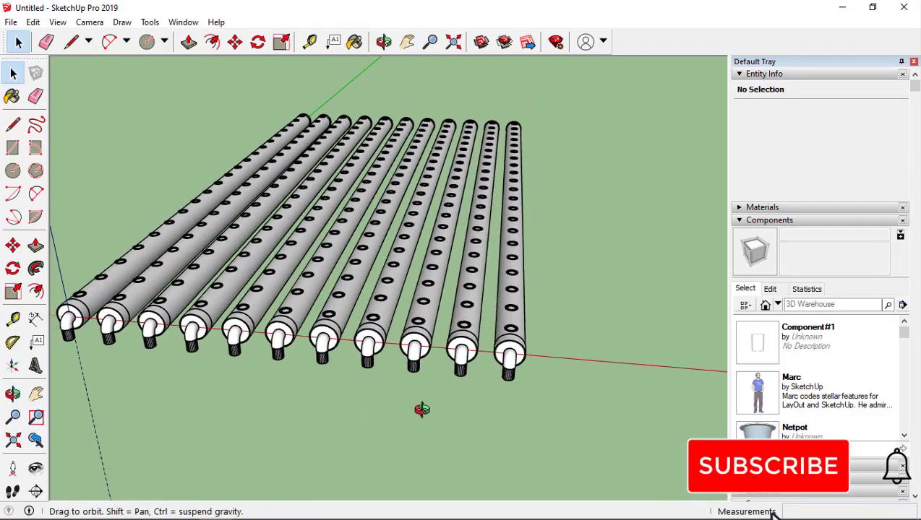
mouse_move(422, 407)
middle_down()
mouse_move(555, 409)
mouse_move(467, 440)
mouse_move(492, 457)
mouse_move(570, 451)
mouse_move(503, 380)
mouse_move(478, 388)
mouse_move(461, 438)
mouse_move(590, 467)
mouse_move(523, 441)
mouse_move(523, 393)
middle_up()
key(shift)
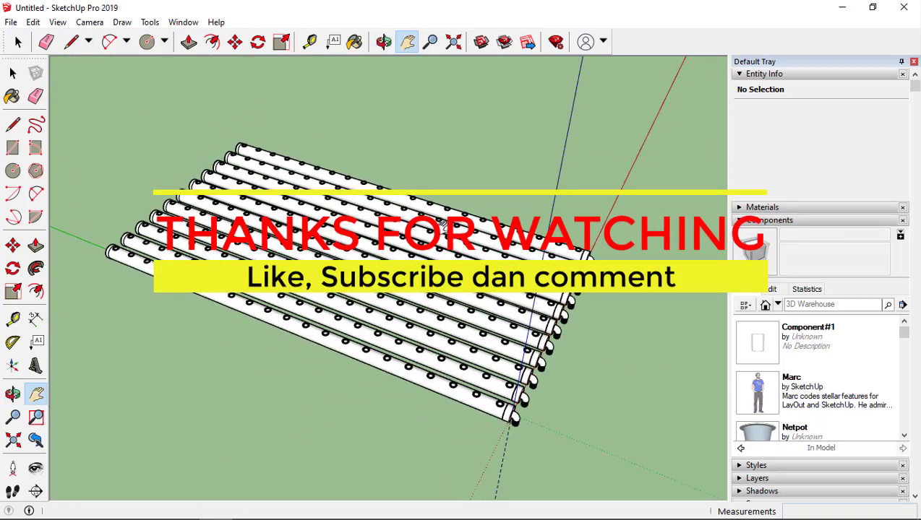